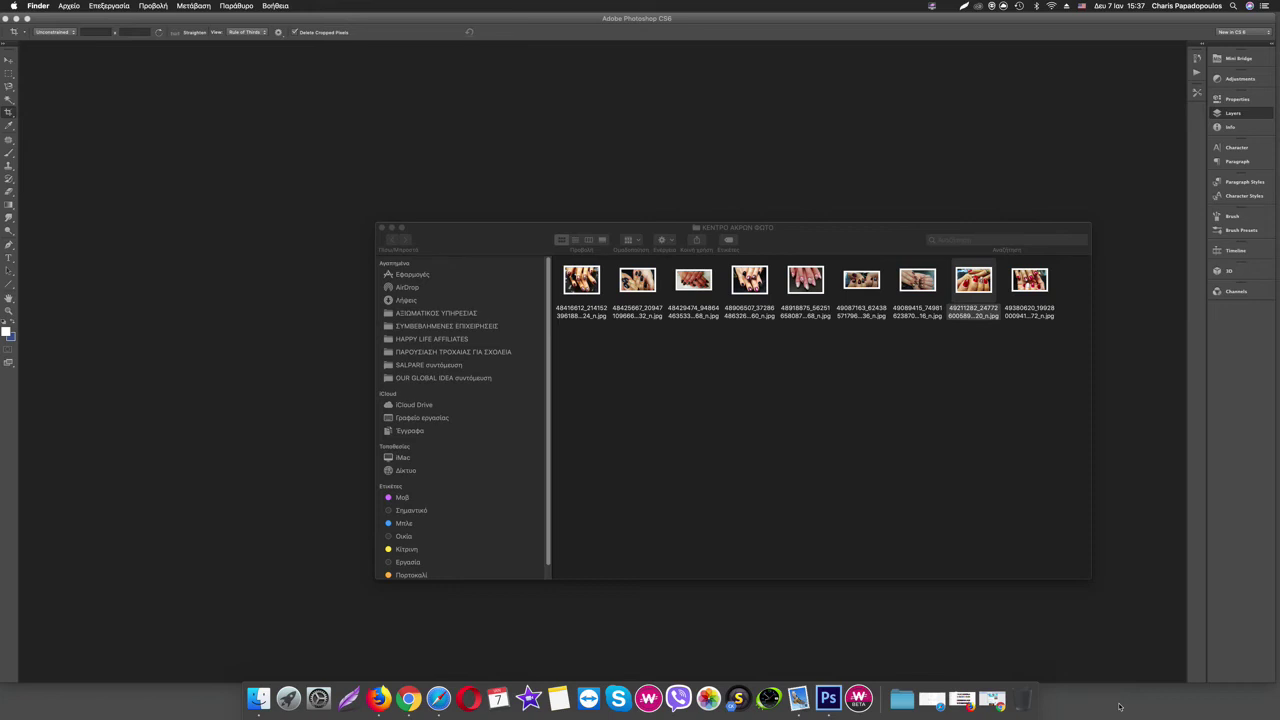
Minimise the Finder nail-photo folder and bring the empty Photoshop workspace forward
click(391, 228)
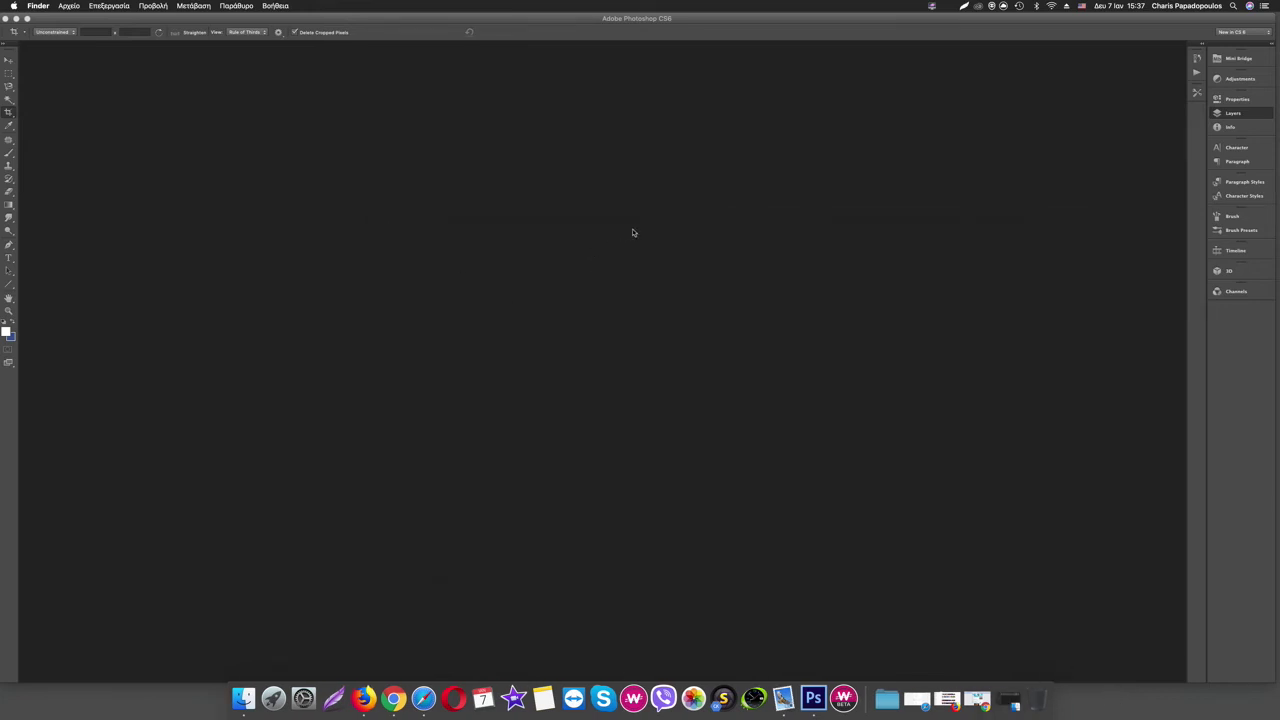
click(711, 238)
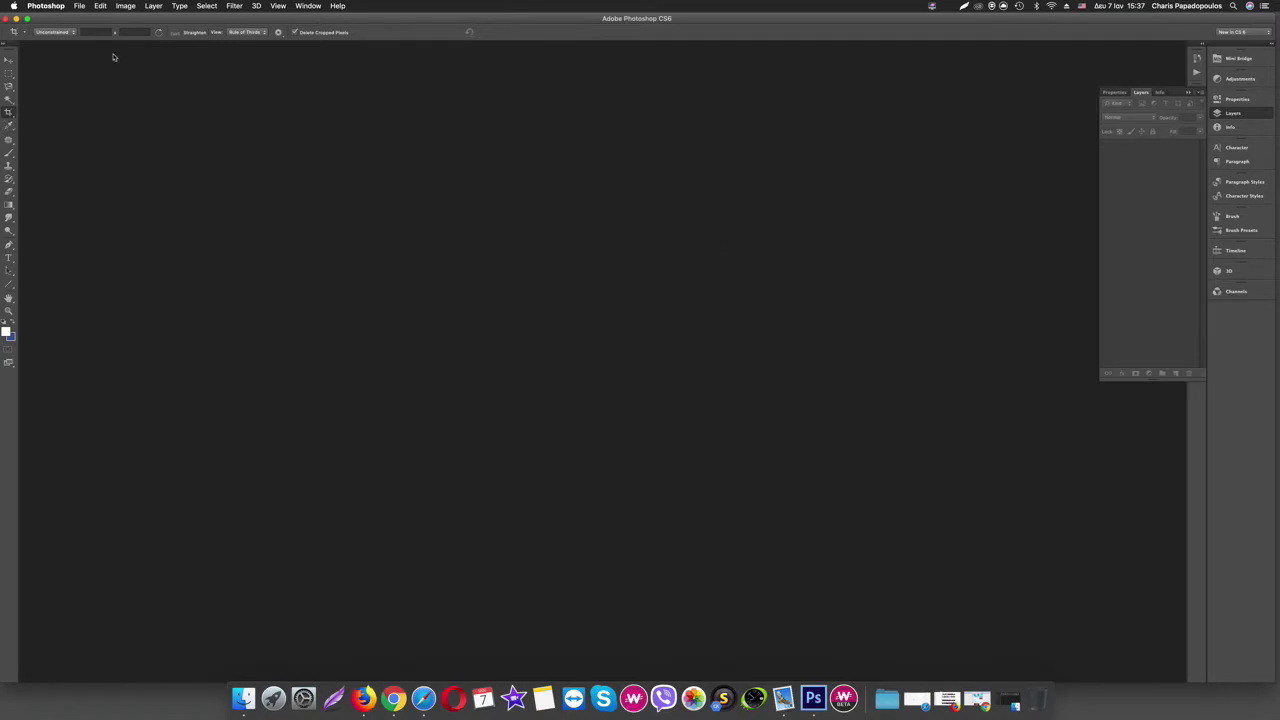
Open the first two nail-art JPGs from the ΚΕΝΤΡΟ ΑΚΡΩΝ ΦΩΤΟ folder together
click(80, 6)
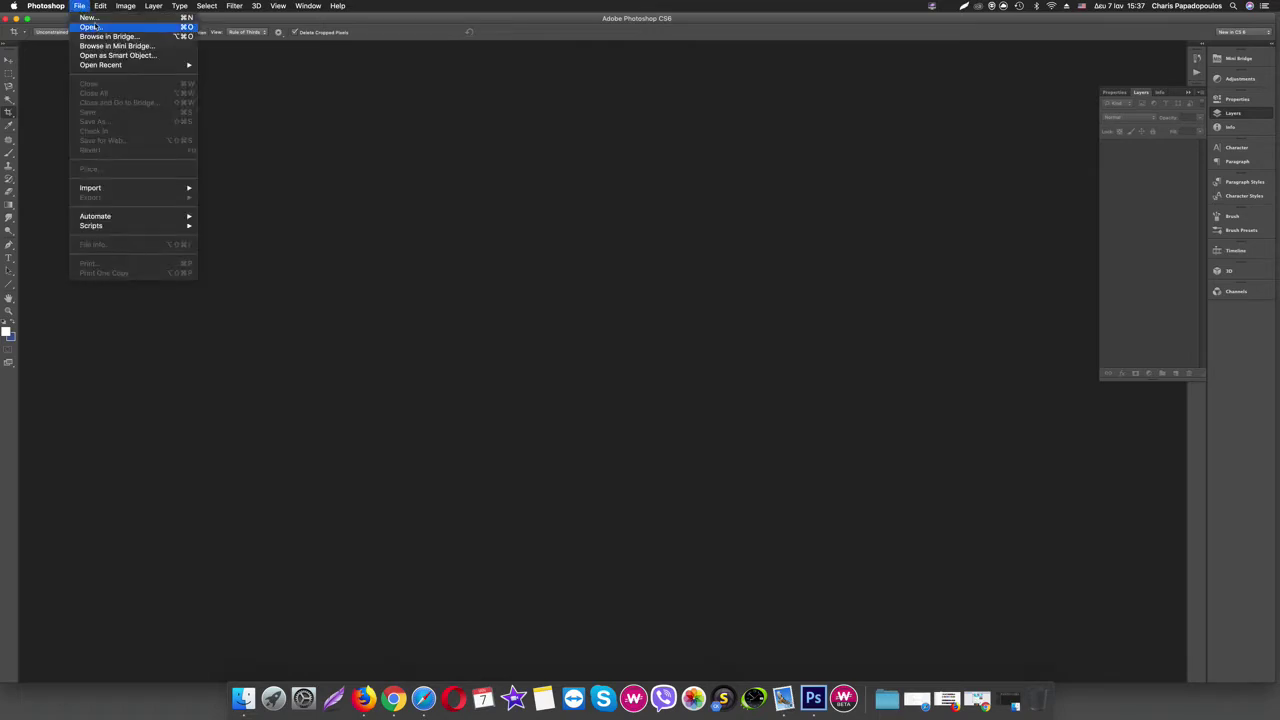
click(90, 27)
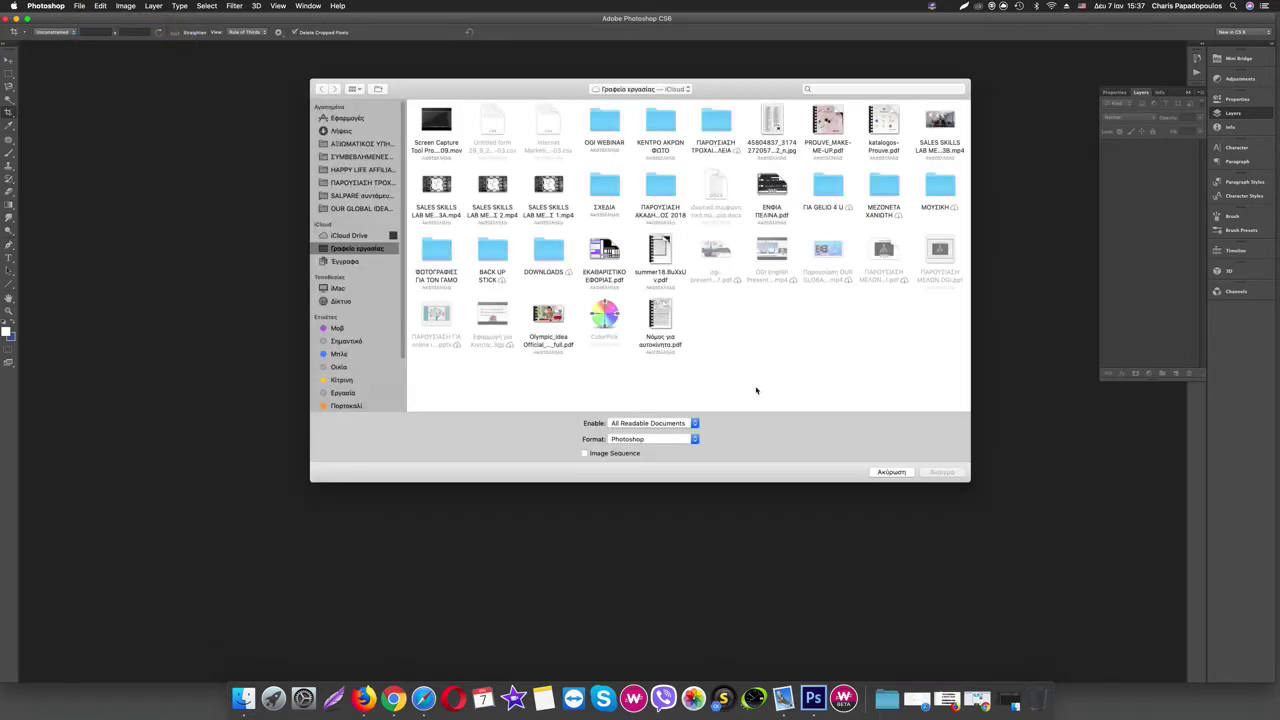
drag(747, 89, 814, 167)
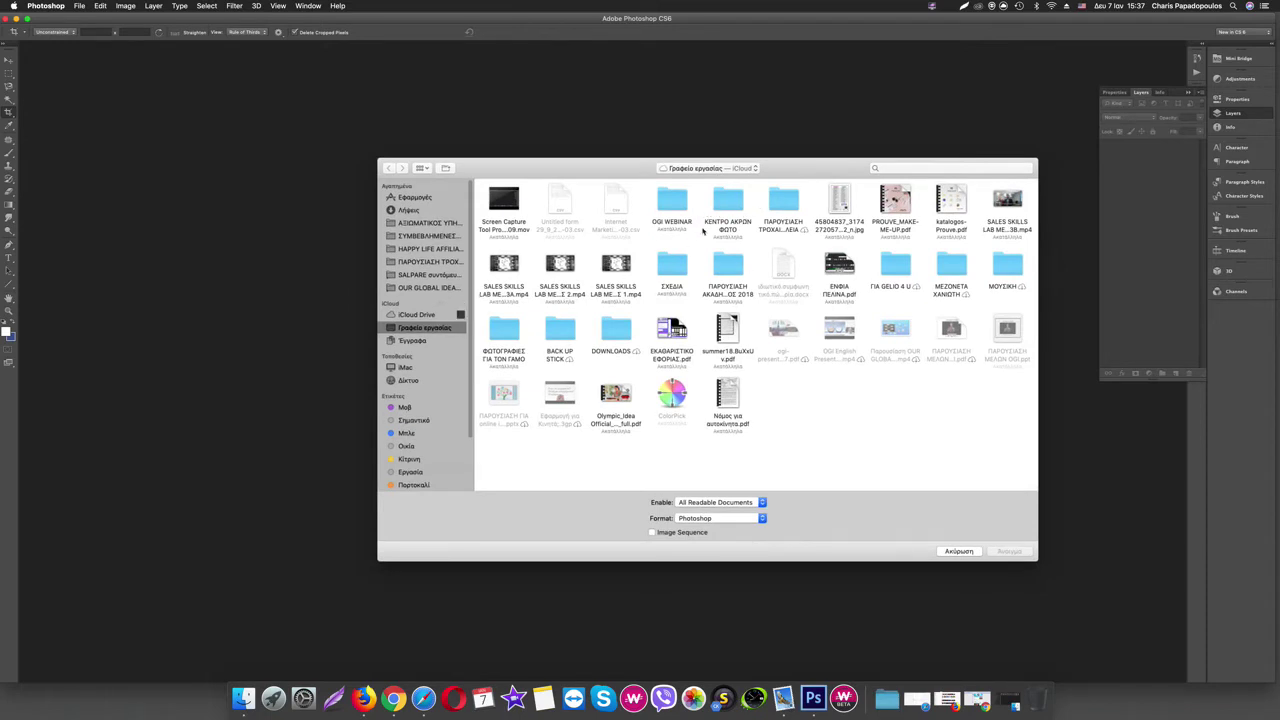
double_click(729, 224)
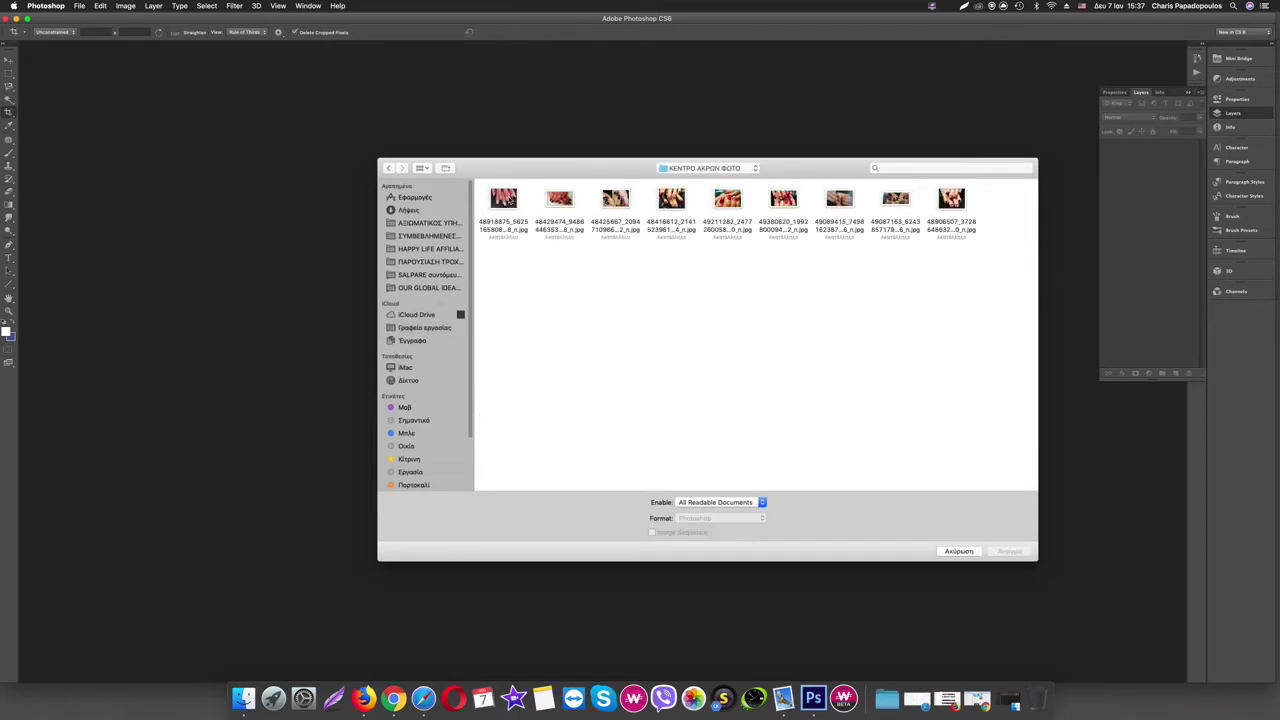
click(563, 205)
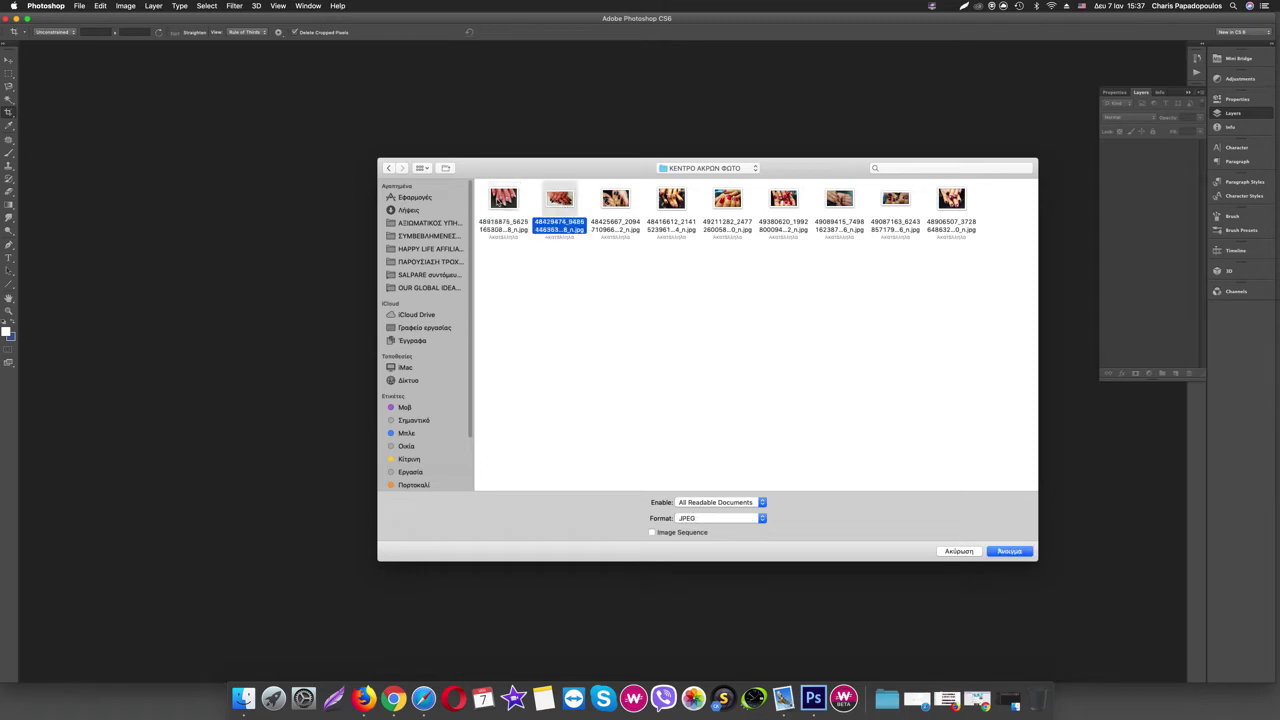
key(Left)
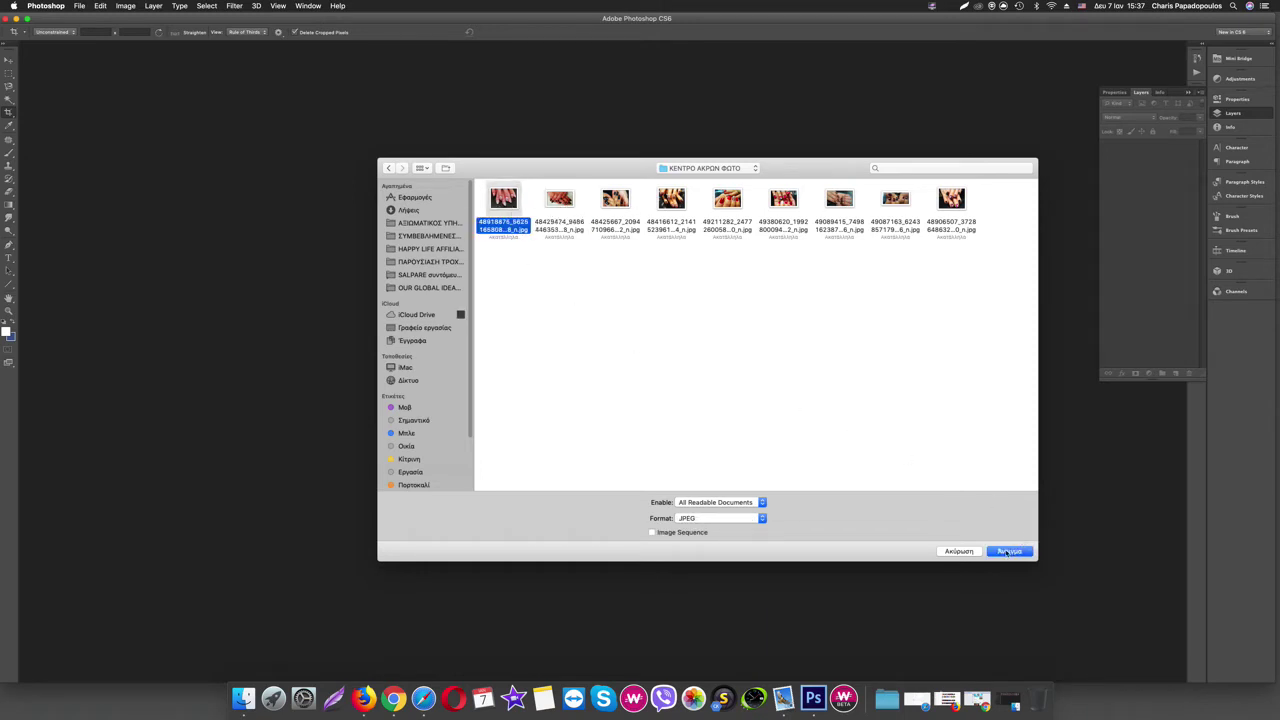
shift+click(558, 206)
click(1010, 551)
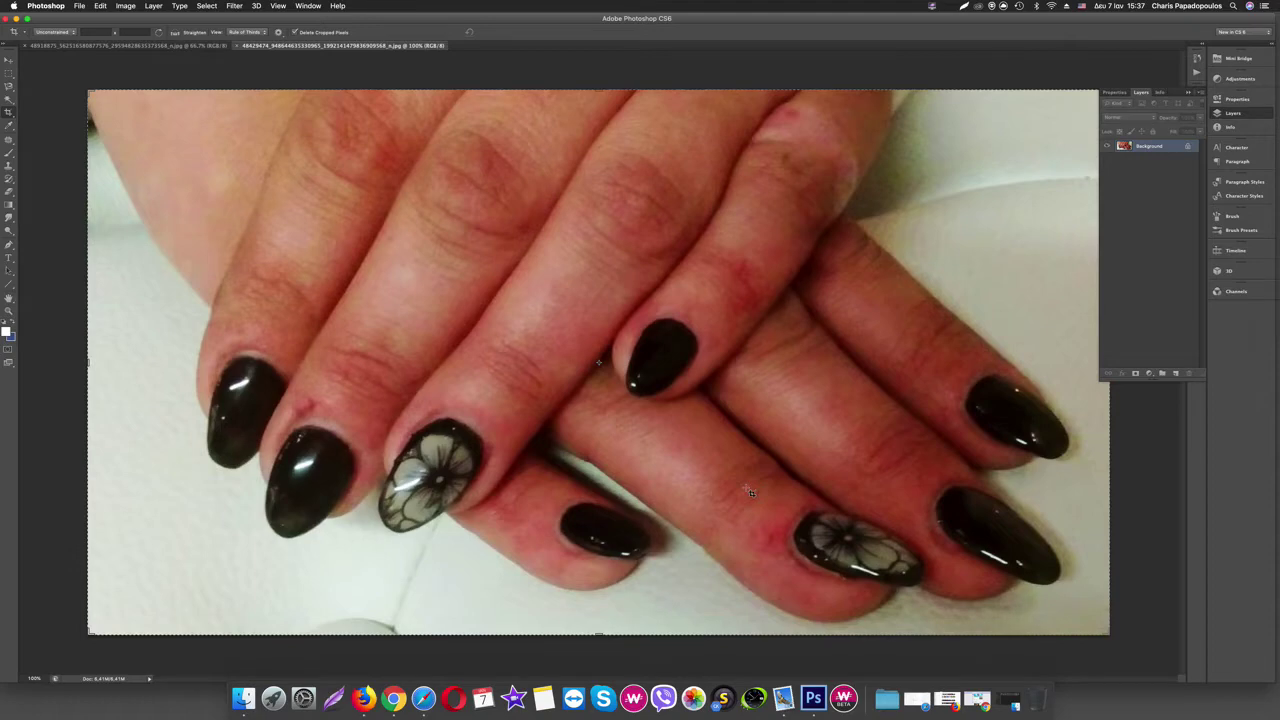
Flip between the black-nails and silver-glitter tabs, ending on the silver-glitter nails photo
click(172, 46)
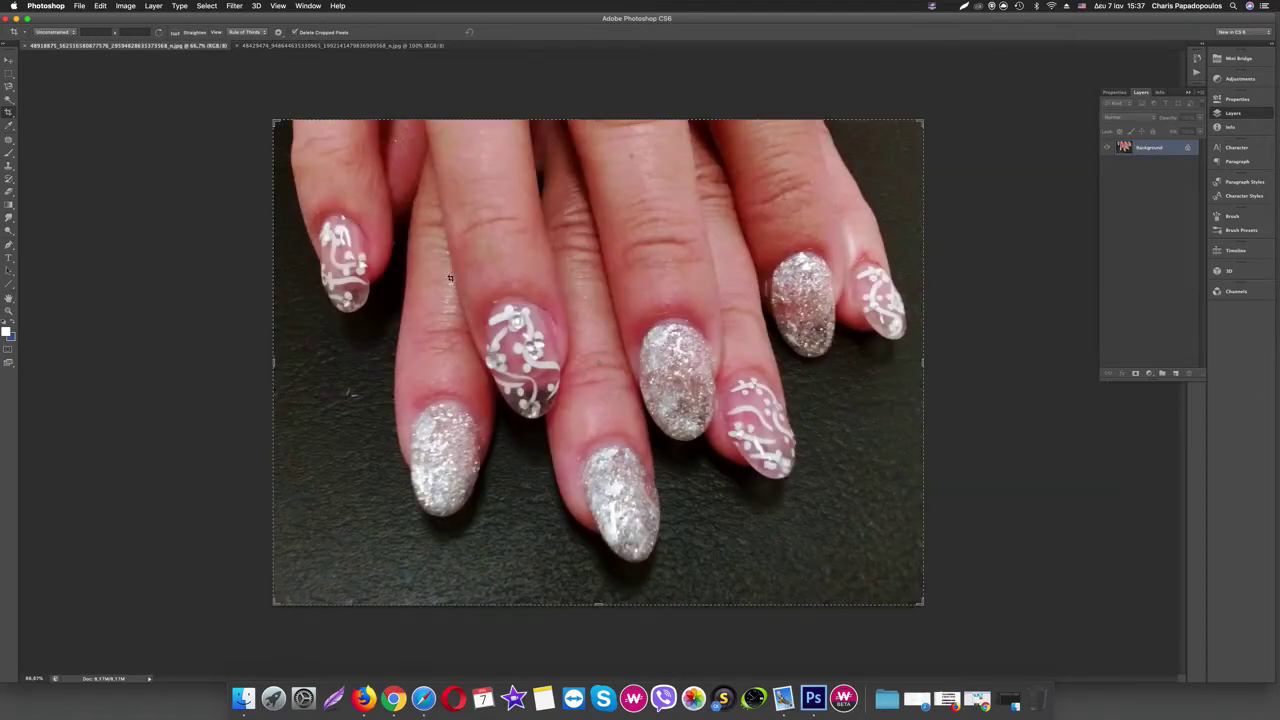
click(292, 46)
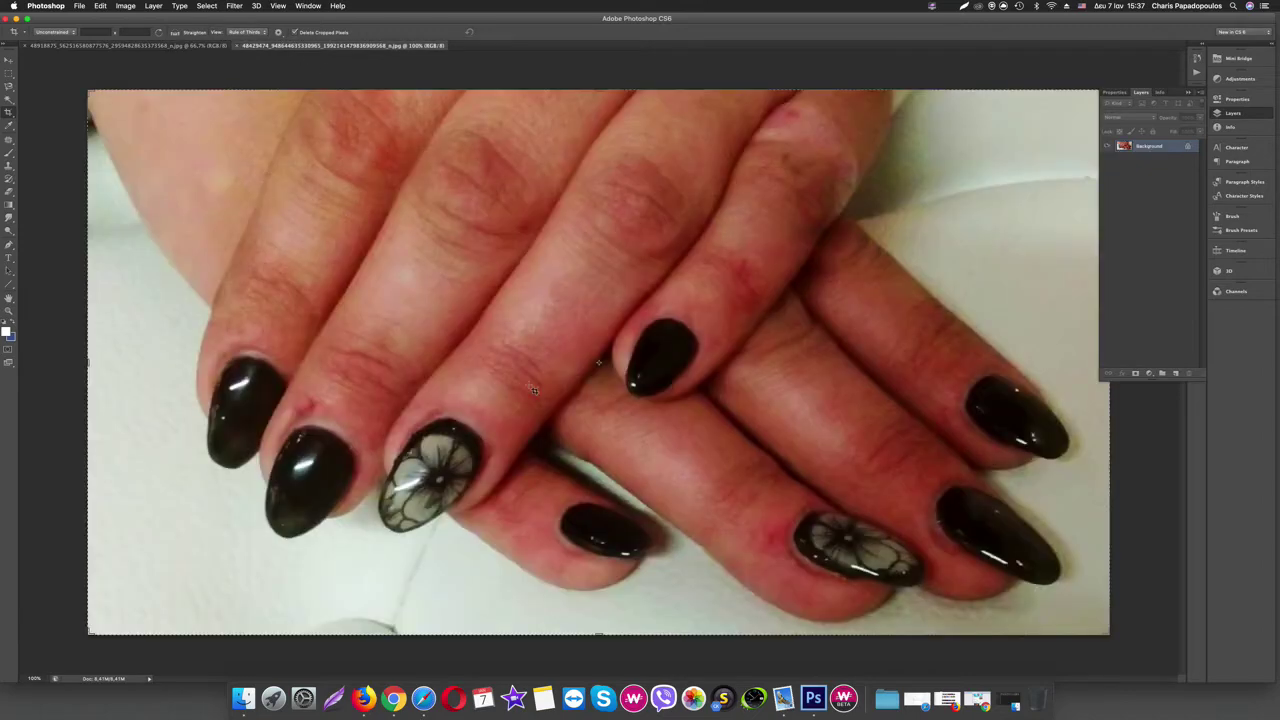
click(139, 46)
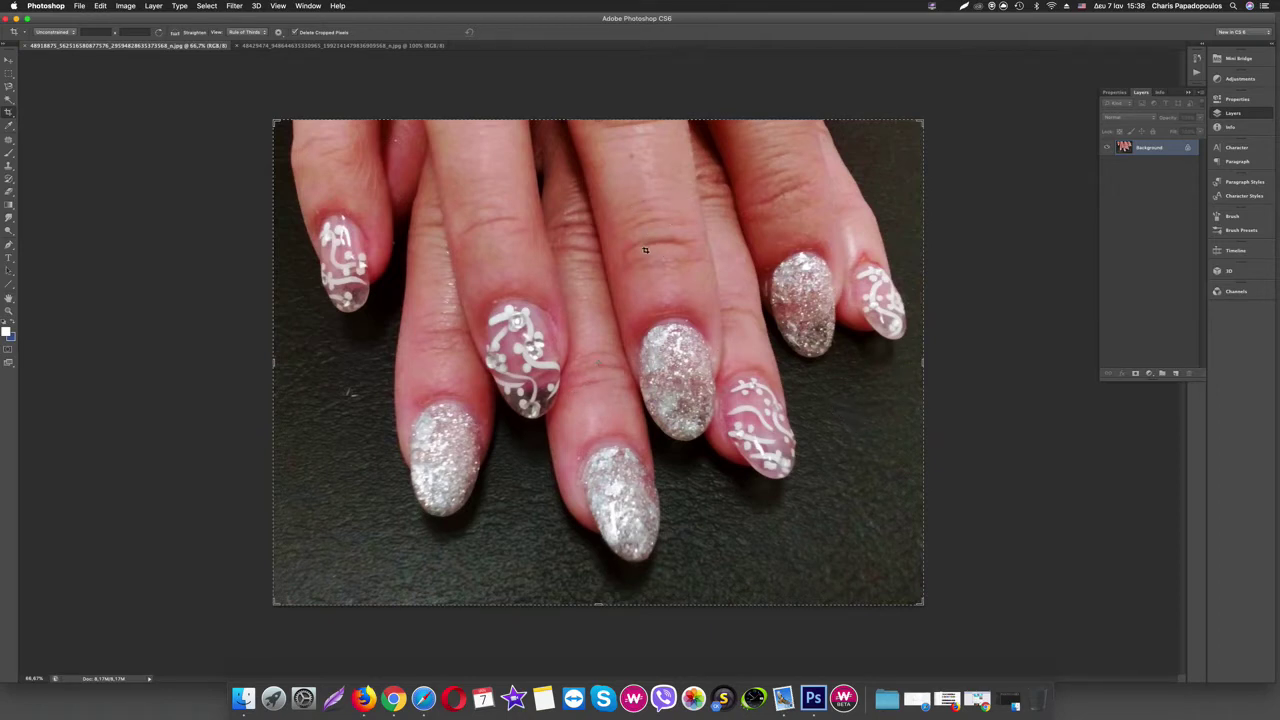
click(9, 62)
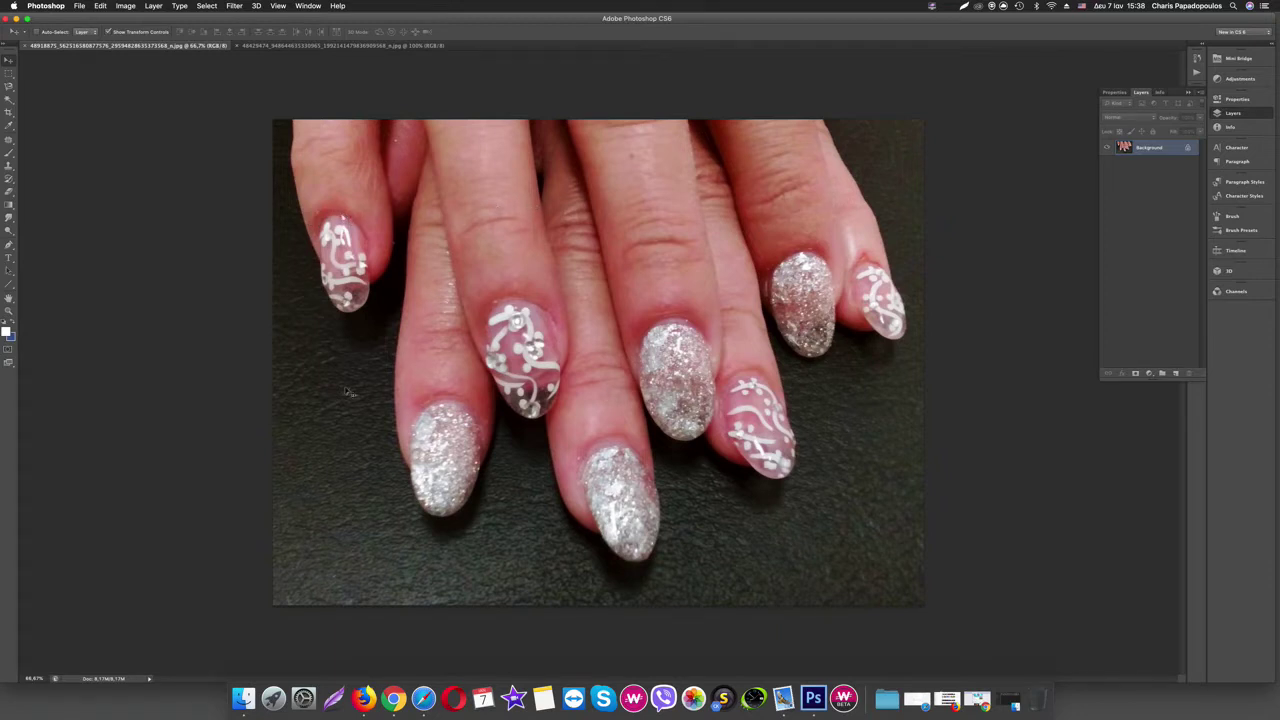
Patch out the small spot on the dark background left of the lower glitter nail
click(14, 142)
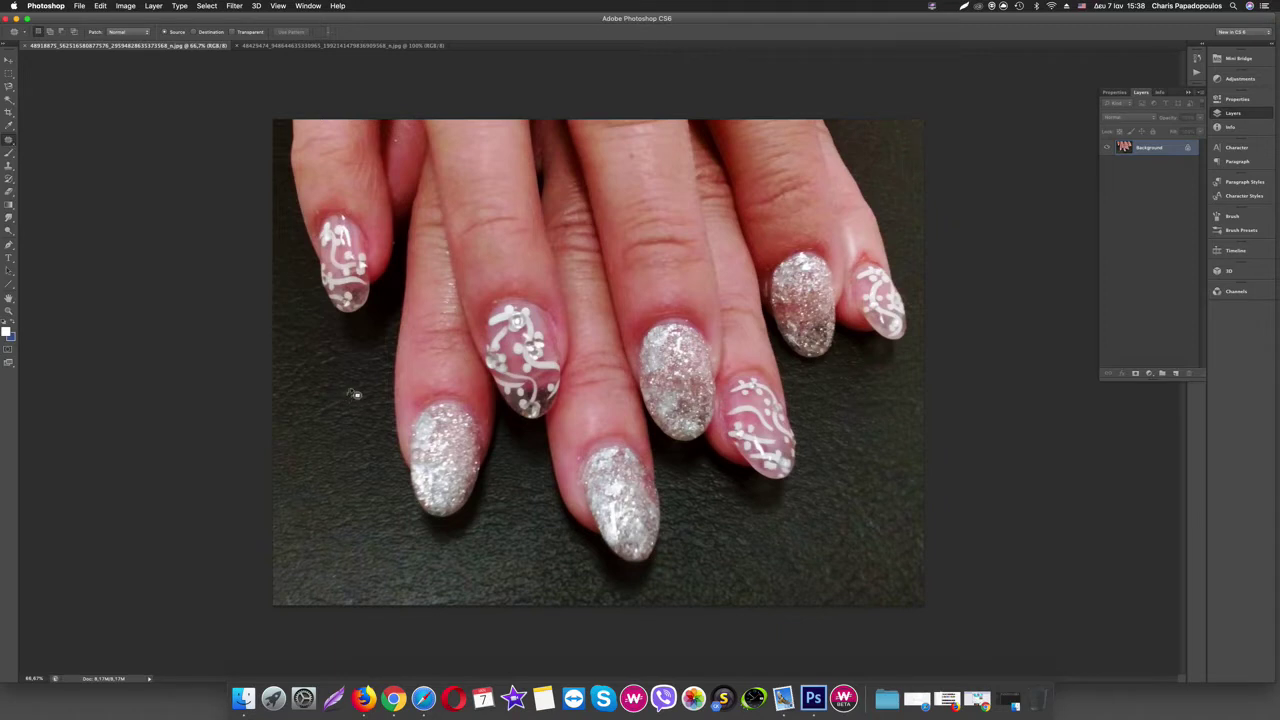
drag(351, 391, 323, 404)
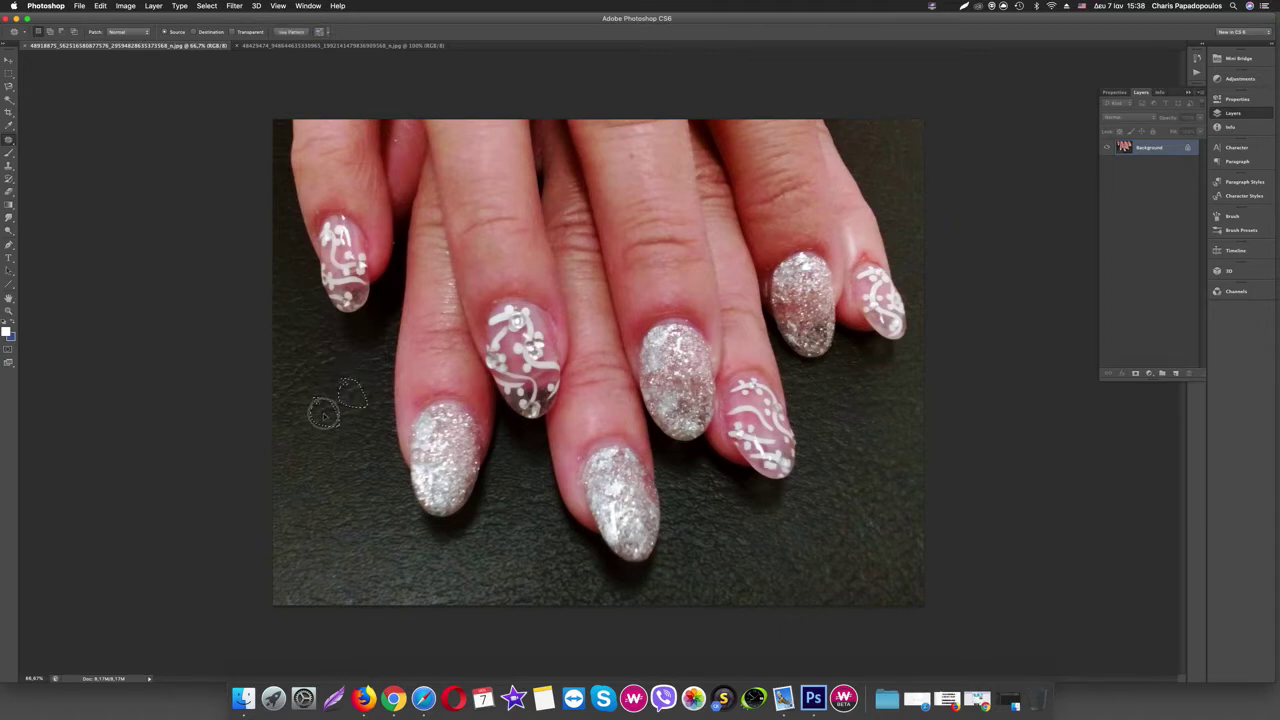
key(ctrl+d)
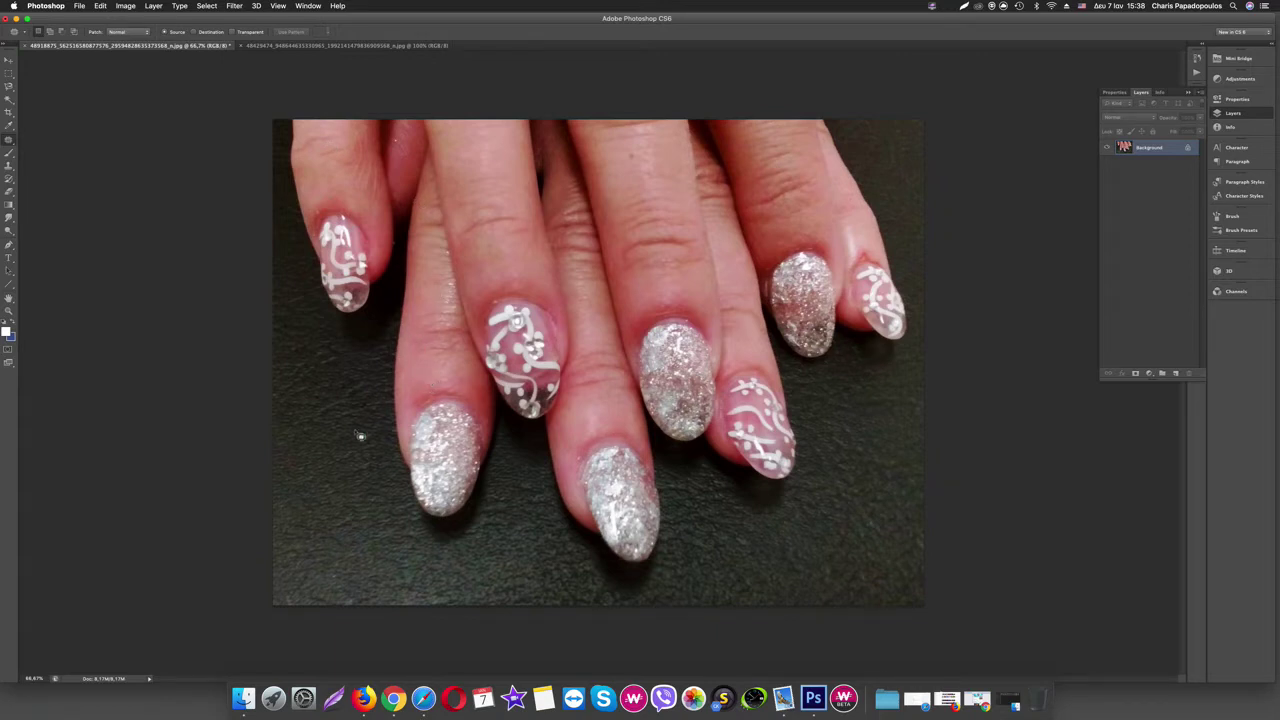
click(10, 141)
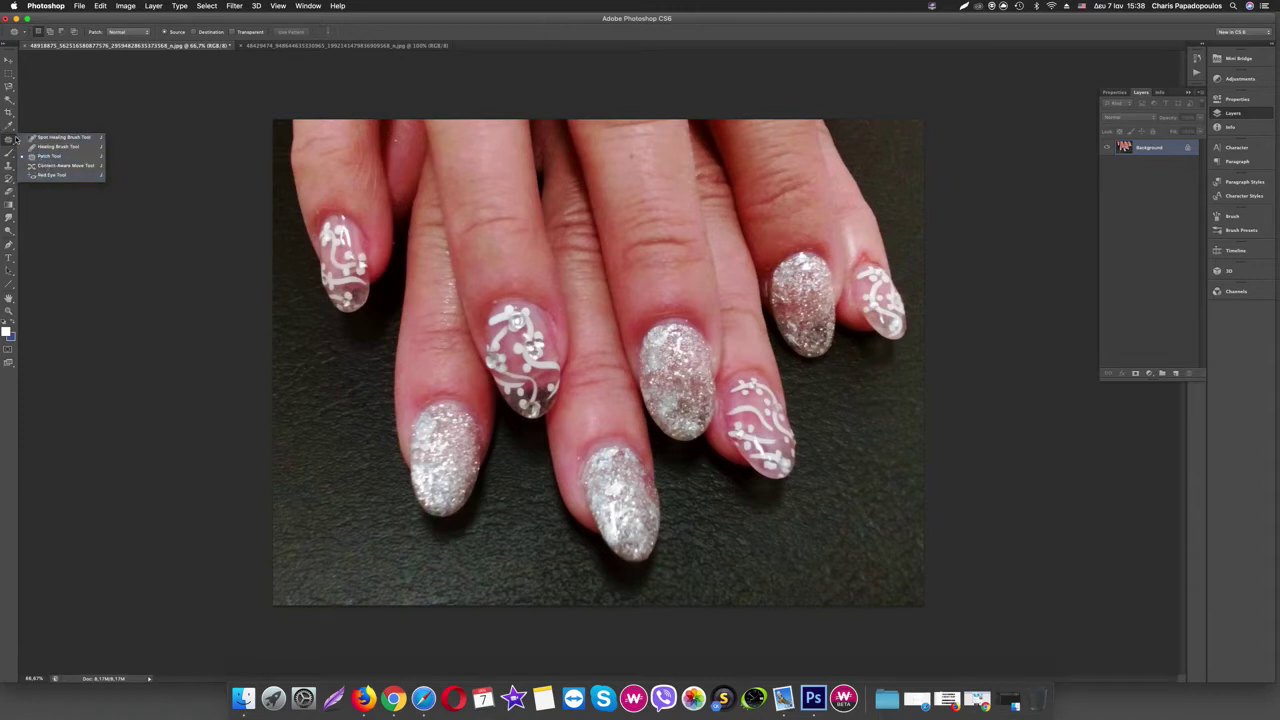
click(48, 156)
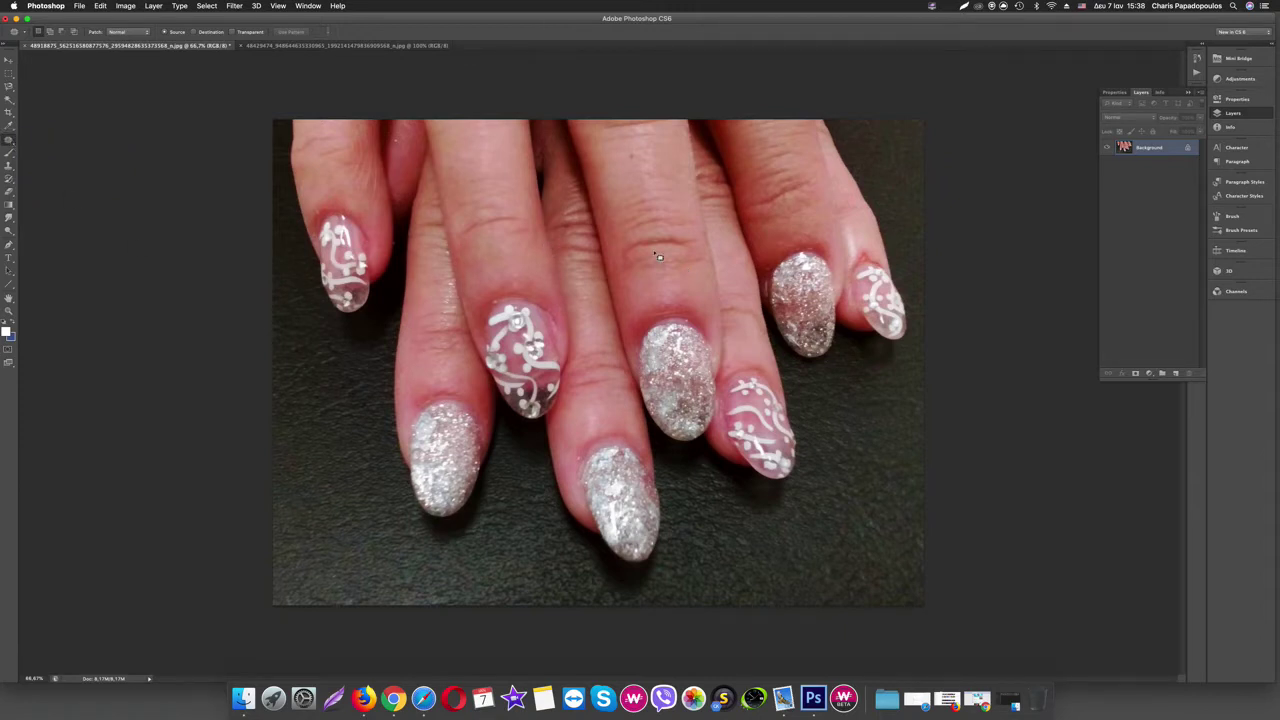
click(628, 270)
Zoom to 100% on the middle finger after discarding trial patch outlines
drag(628, 270, 630, 268)
click(686, 281)
drag(660, 260, 656, 266)
key(super+plus)
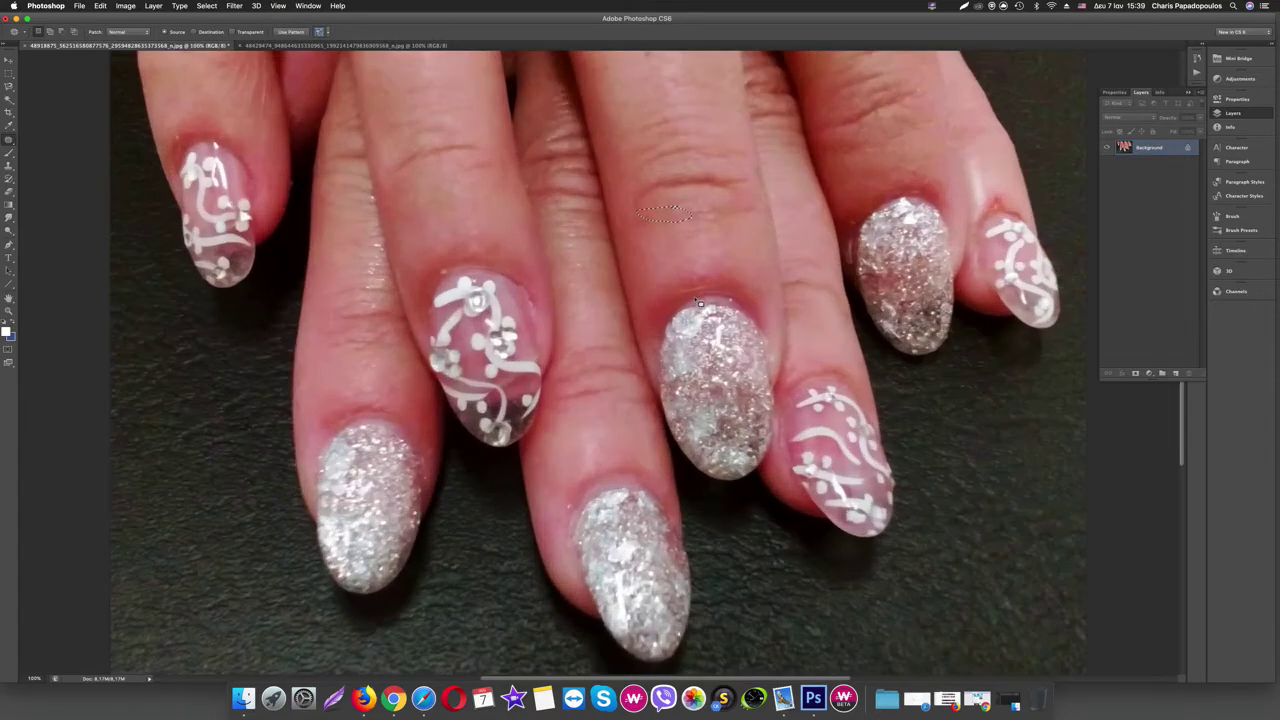
scroll(729, 280, up, 2)
scroll(729, 280, up, 4)
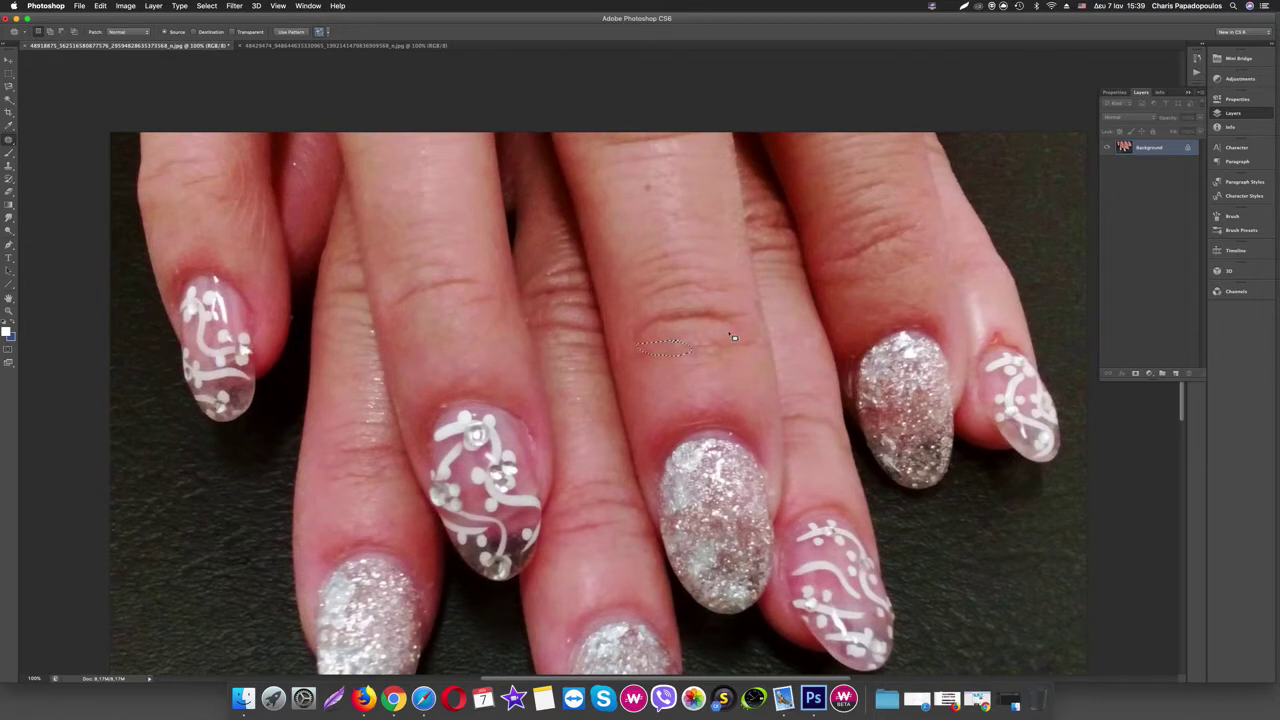
Patch three wrinkles along the middle finger with smooth nearby skin
drag(690, 338, 700, 390)
key(super+d)
mouse_move(667, 318)
mouse_down()
mouse_move(655, 322)
mouse_move(665, 385)
mouse_up()
key(super+d)
drag(668, 318, 748, 326)
drag(744, 322, 708, 346)
key(super+d)
Patch the wrinkle near the middle-finger knuckle and clear the leftover outlines
mouse_move(690, 284)
mouse_down()
mouse_move(657, 288)
mouse_move(635, 222)
mouse_move(646, 188)
mouse_move(671, 187)
mouse_up()
key(ctrl+d)
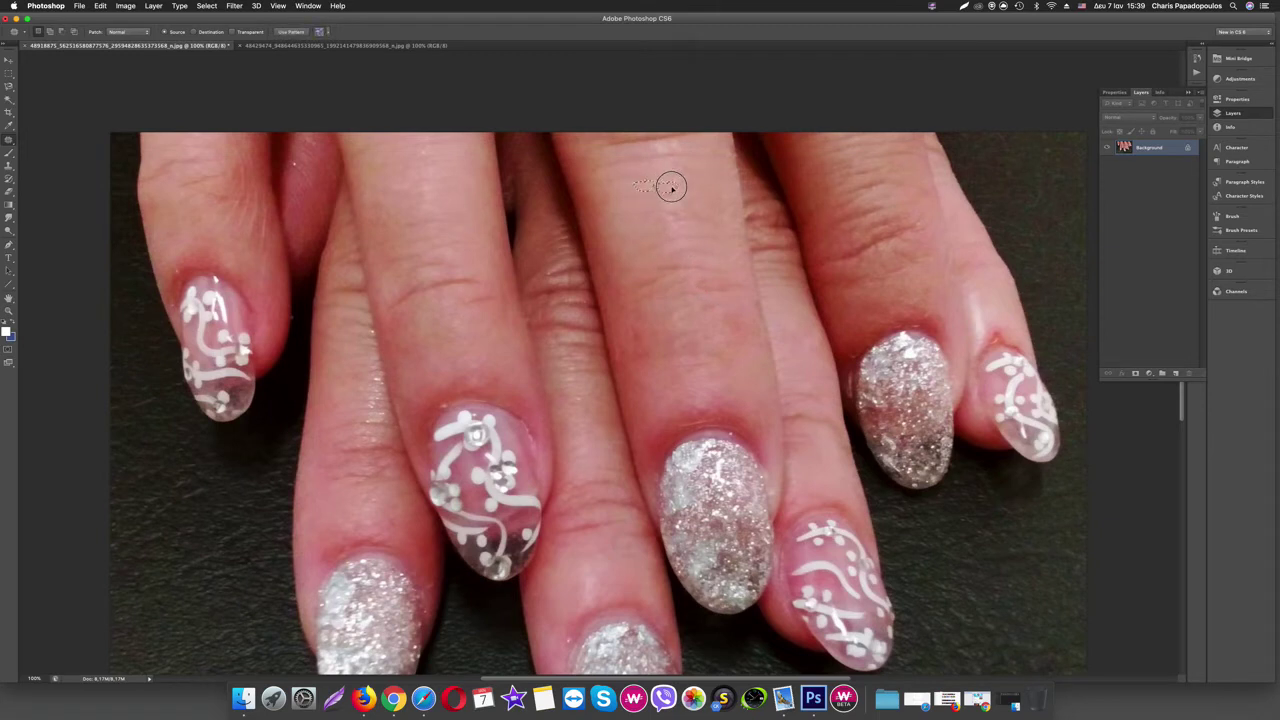
key(ctrl+d)
mouse_move(674, 289)
mouse_down()
mouse_move(704, 278)
mouse_move(677, 319)
mouse_move(686, 330)
mouse_up()
click(708, 307)
Patch a crease on the right-hand finger and drop a small fingertip outline
drag(718, 279, 663, 251)
click(702, 320)
scroll(776, 279, up, 1)
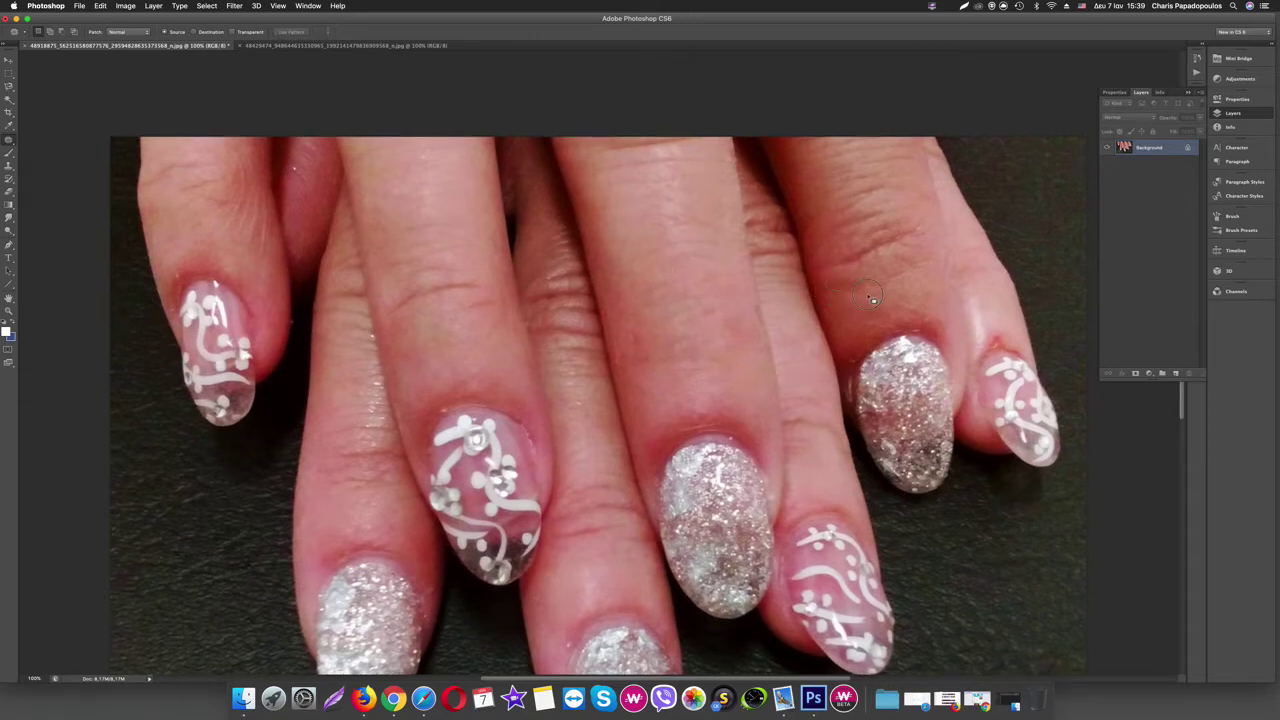
mouse_move(857, 286)
mouse_down()
mouse_move(852, 300)
mouse_move(937, 251)
mouse_move(890, 263)
mouse_move(912, 304)
mouse_up()
key(ctrl+d)
key(ctrl+d)
Patch several creases on the finger above the right glitter nail
key(shift+j)
drag(927, 222, 876, 283)
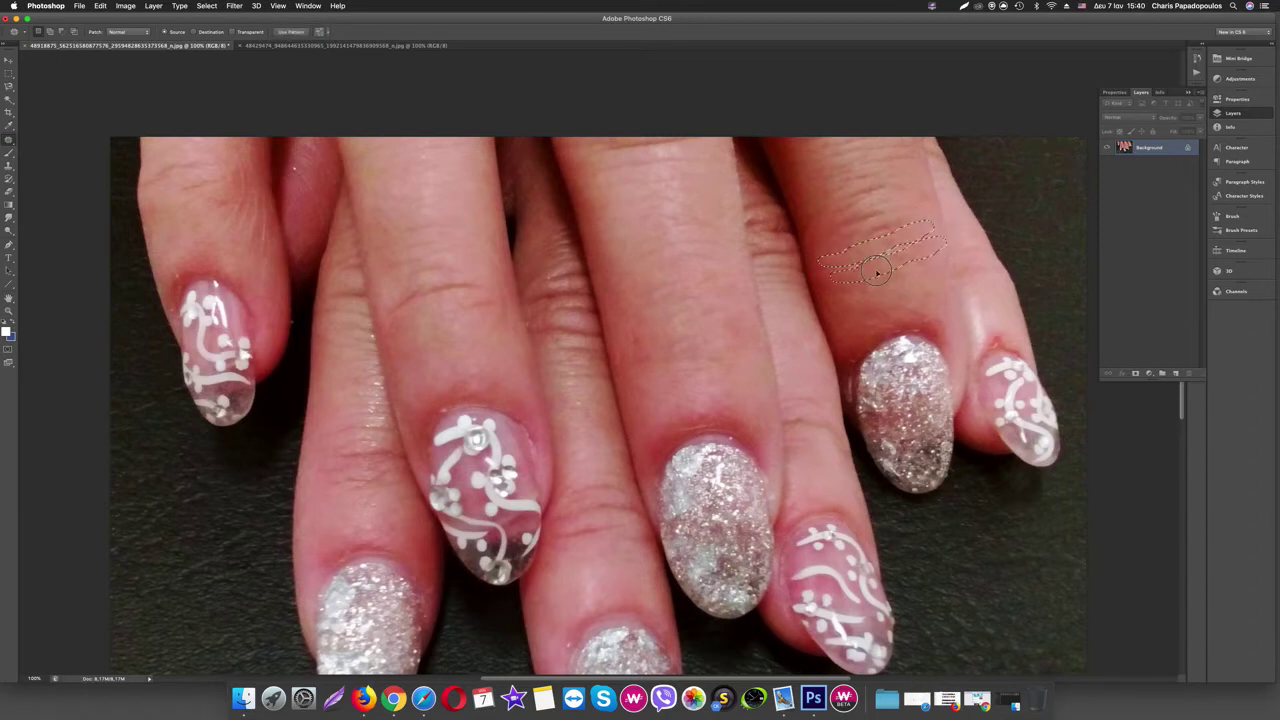
key(ctrl+d)
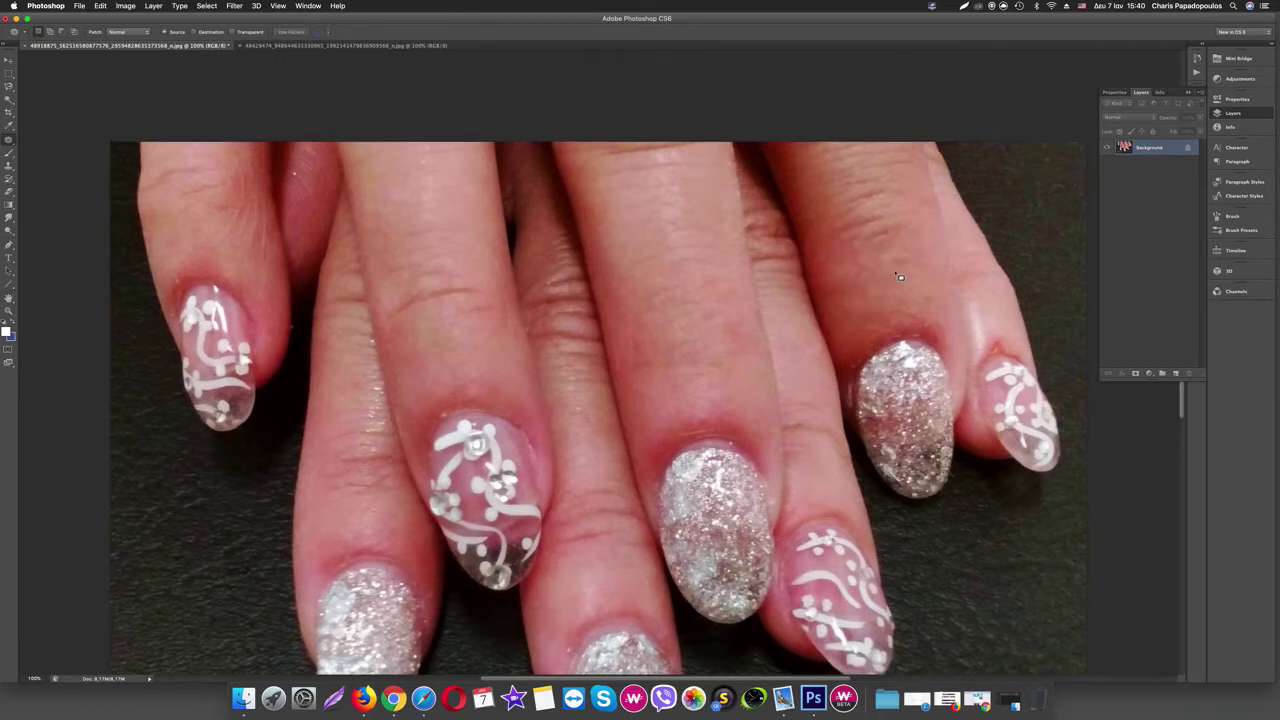
scroll(920, 323, up, 3)
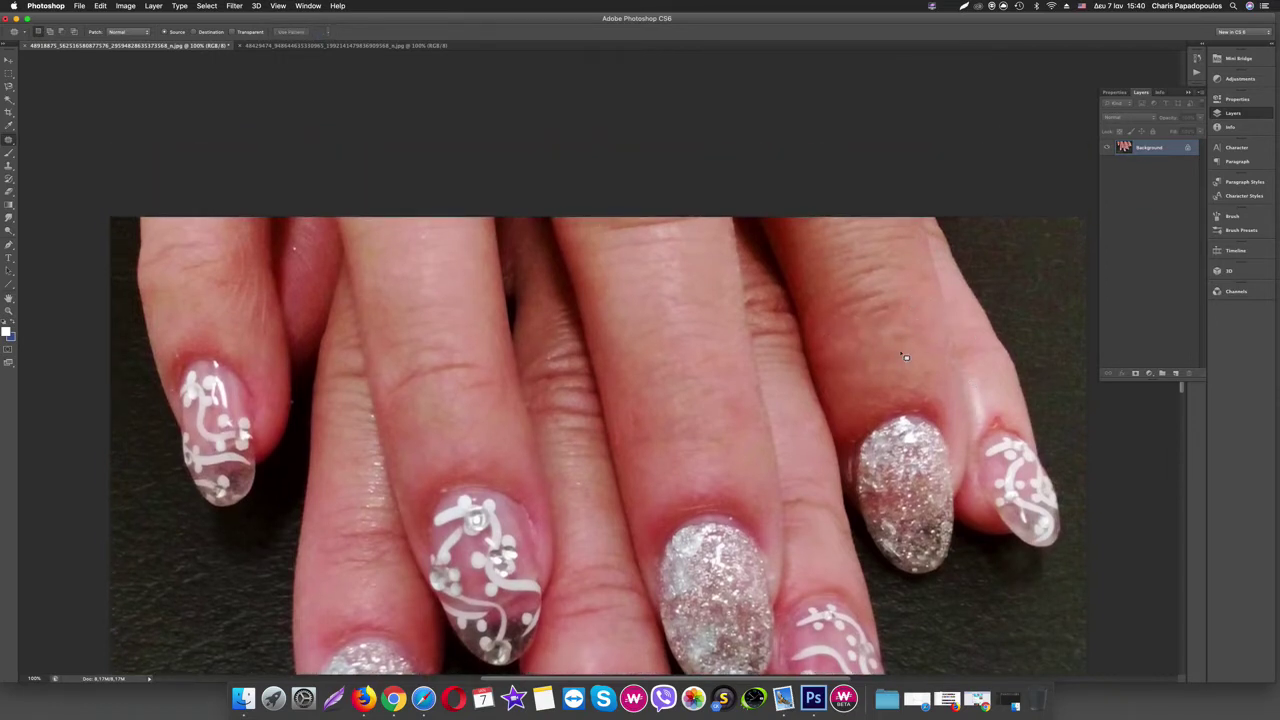
drag(889, 310, 880, 348)
key(ctrl+d)
mouse_move(895, 295)
mouse_down()
mouse_move(850, 290)
mouse_move(860, 330)
mouse_up()
key(ctrl+d)
Patch two more small creases, then the wrinkle along the top of the middle finger
mouse_move(875, 274)
mouse_down()
mouse_move(862, 306)
mouse_move(874, 298)
mouse_up()
key(ctrl+d)
drag(870, 252, 866, 306)
key(ctrl+d)
scroll(720, 405, up, 2)
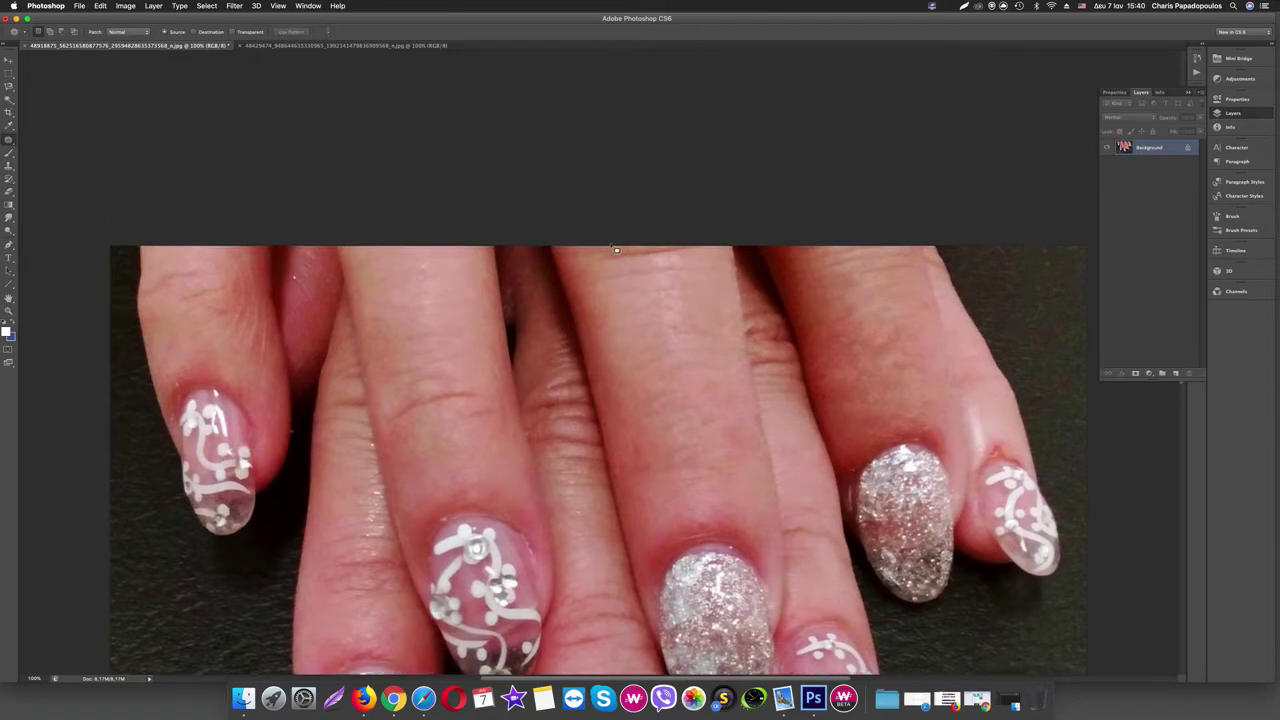
mouse_move(590, 252)
mouse_down()
mouse_move(686, 289)
mouse_move(600, 292)
mouse_move(713, 380)
mouse_up()
key(ctrl+d)
key(ctrl+d)
scroll(637, 436, down, 3)
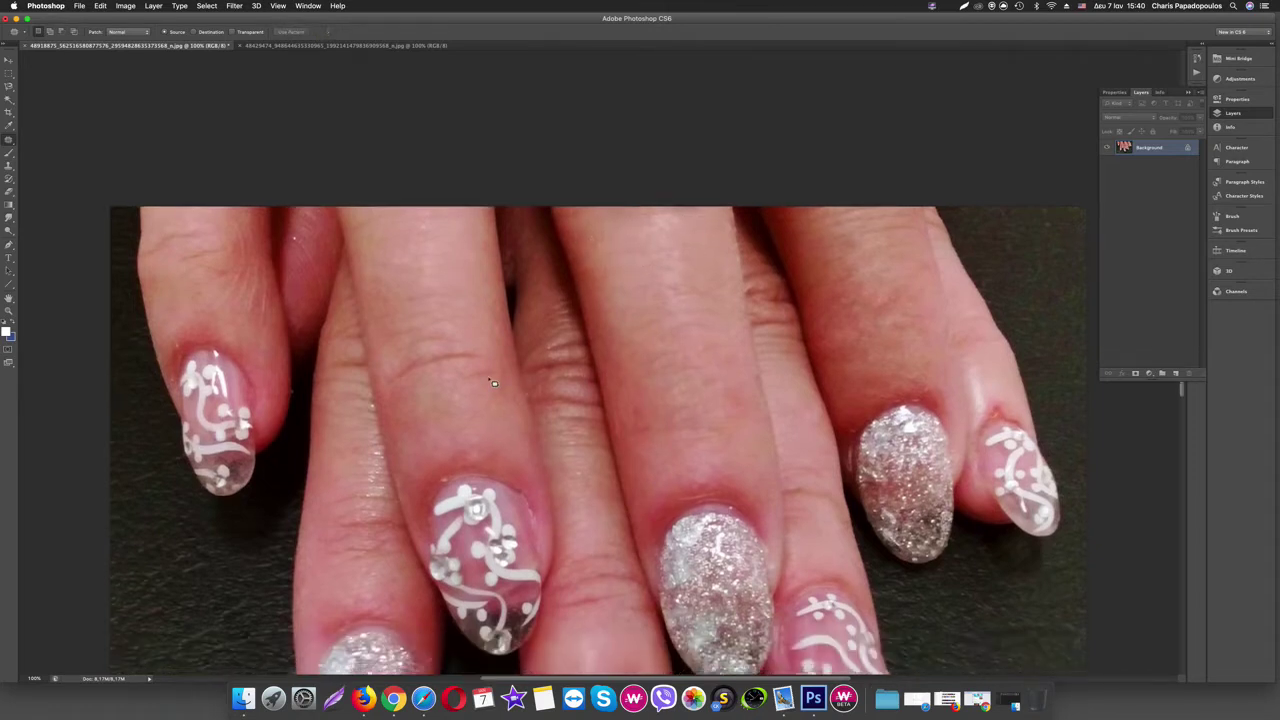
drag(400, 360, 418, 364)
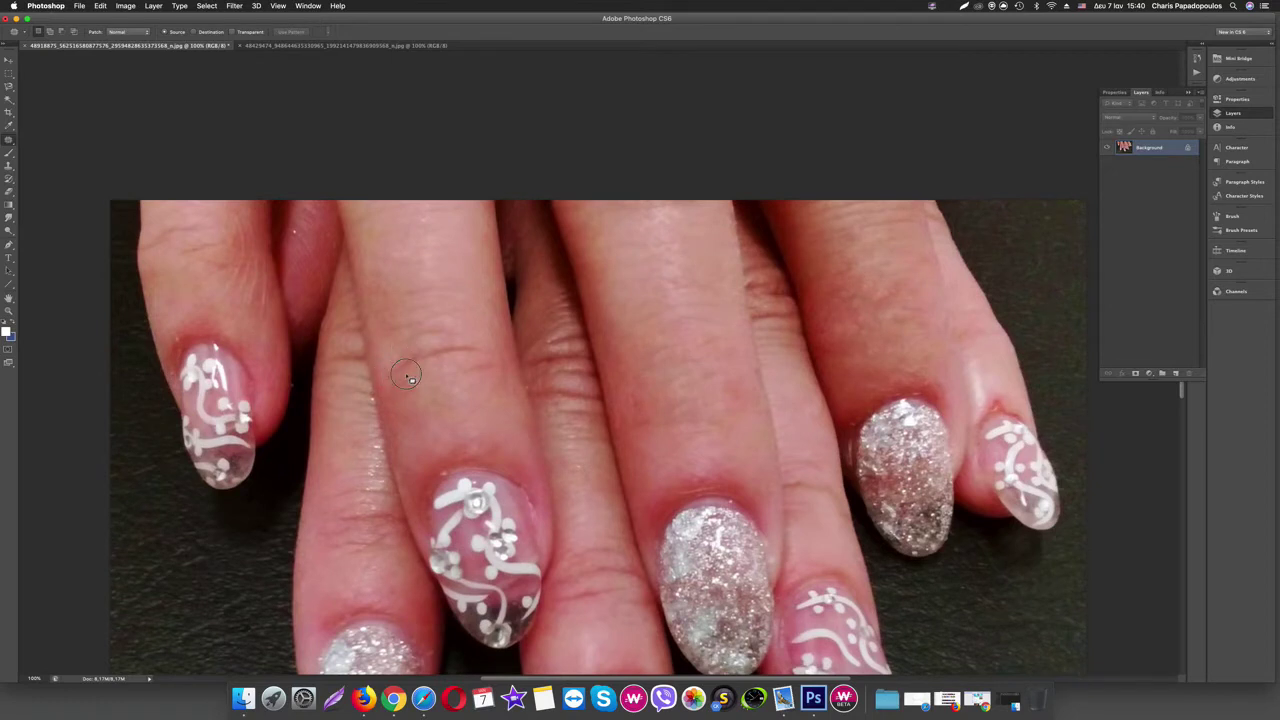
key(ctrl+d)
mouse_move(465, 342)
mouse_down()
mouse_move(440, 349)
mouse_move(443, 386)
mouse_up()
key(ctrl+d)
drag(468, 345, 446, 400)
key(ctrl+d)
scroll(537, 410, down, 2)
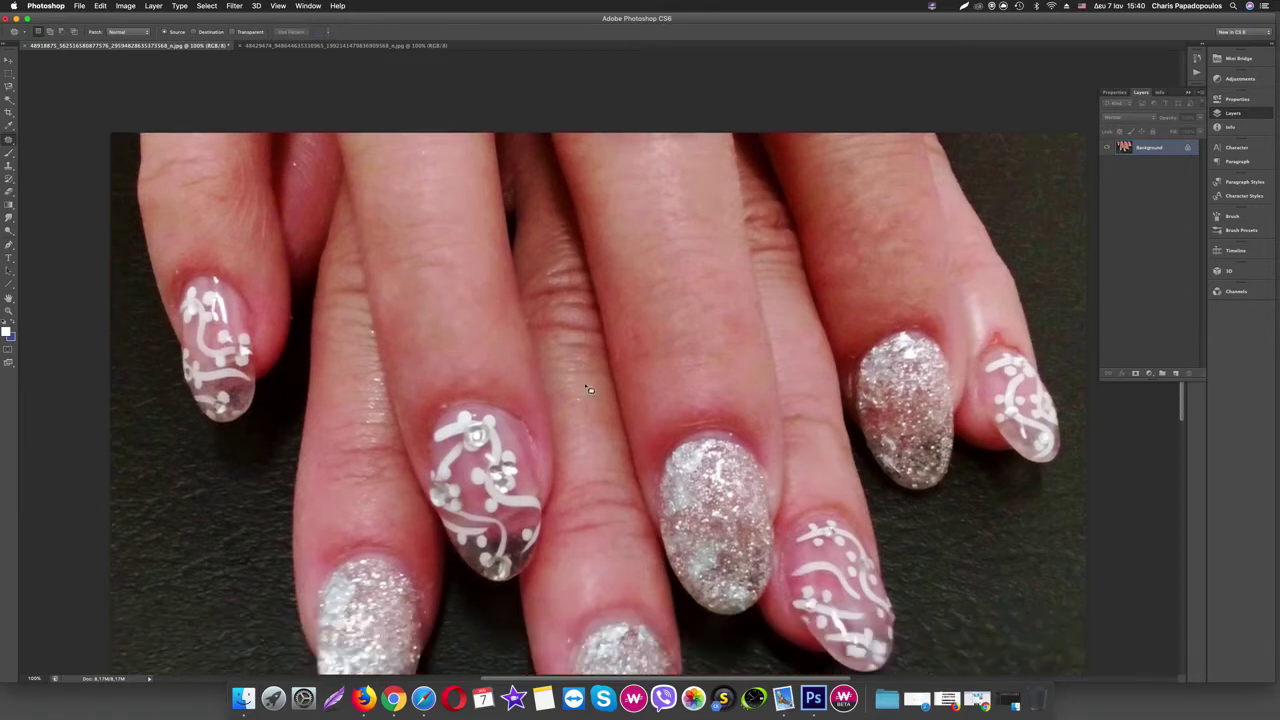
scroll(565, 414, down, 4)
drag(580, 414, 590, 372)
key(ctrl+d)
key(ctrl+d)
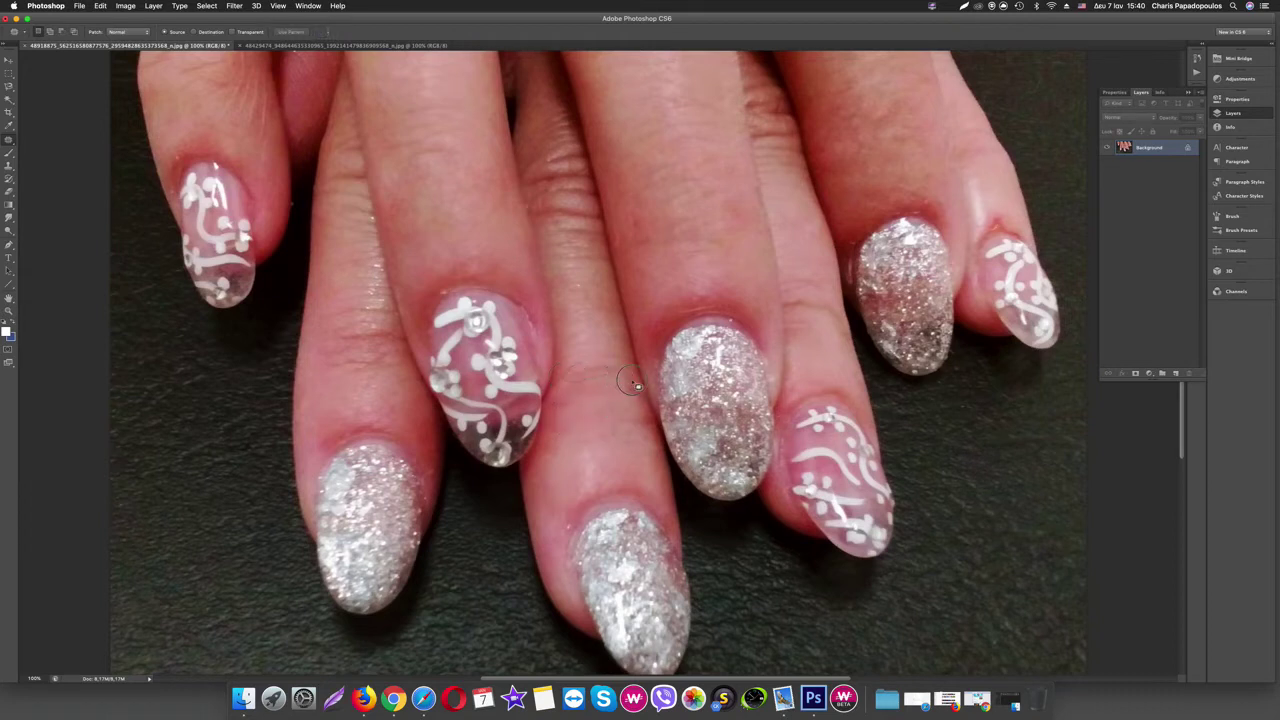
key(ctrl+d)
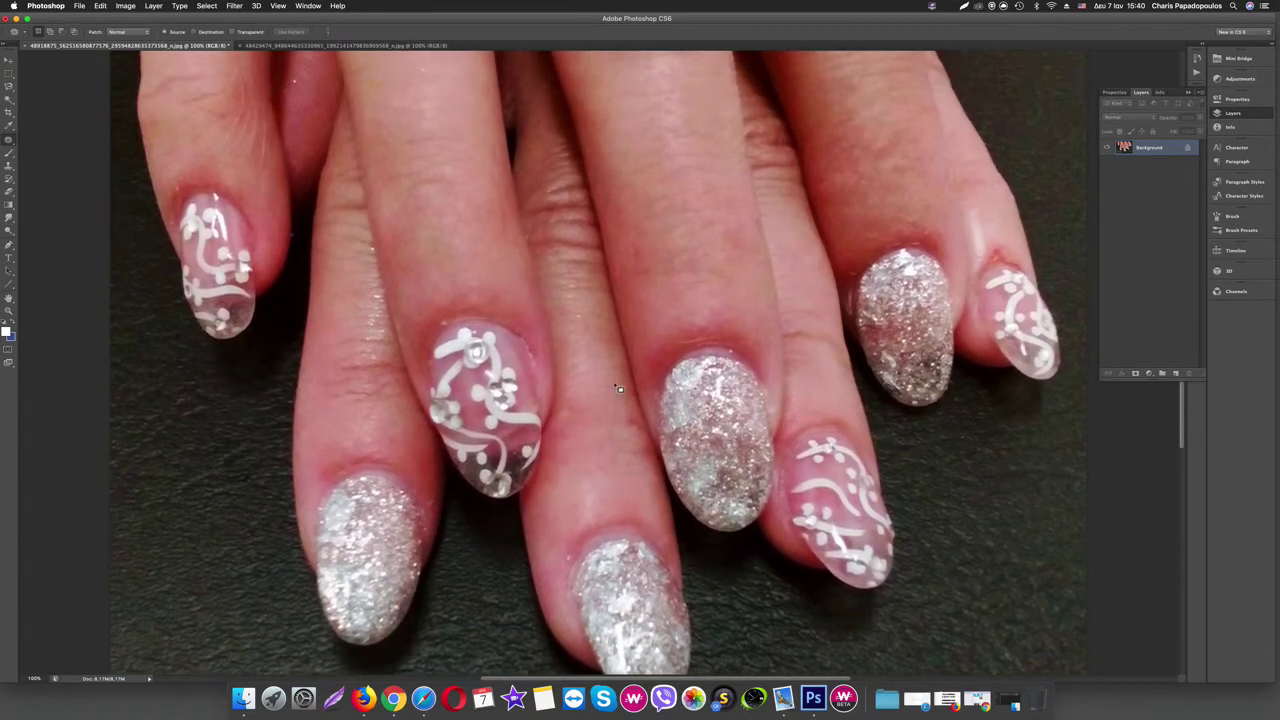
scroll(776, 415, up, 5)
scroll(776, 415, up, 1)
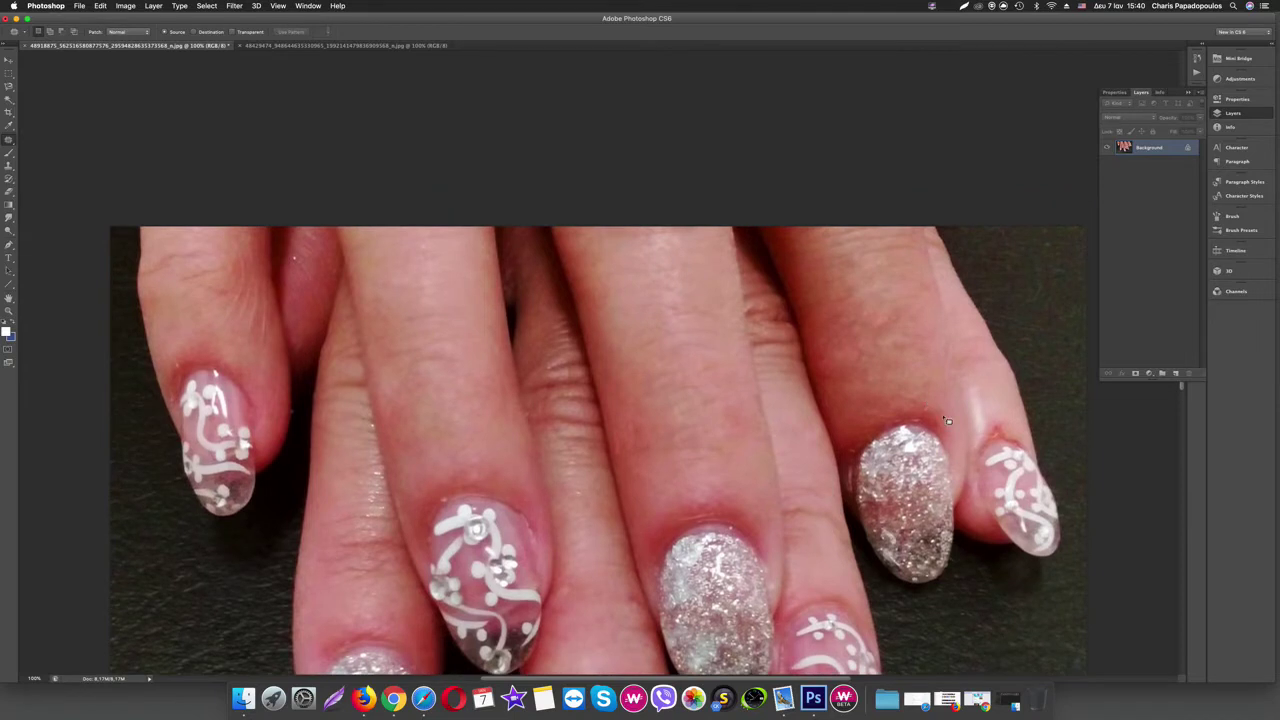
scroll(872, 369, up, 1)
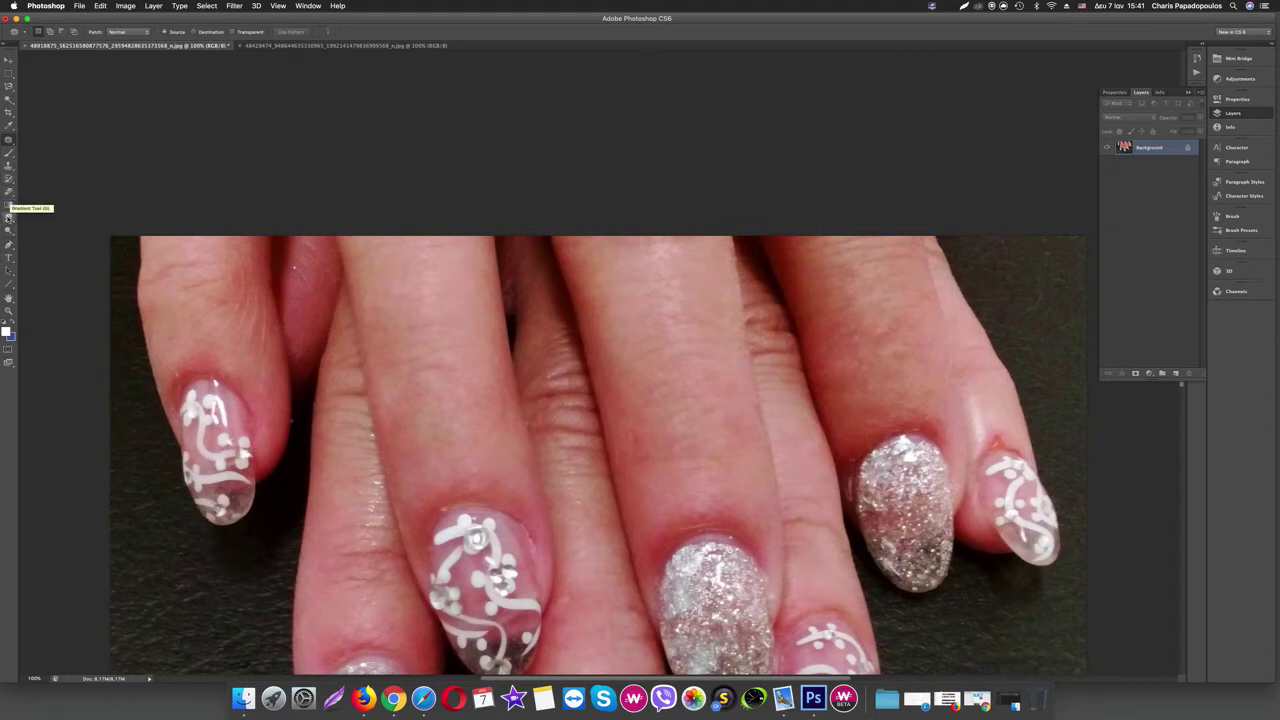
drag(9, 218, 48, 213)
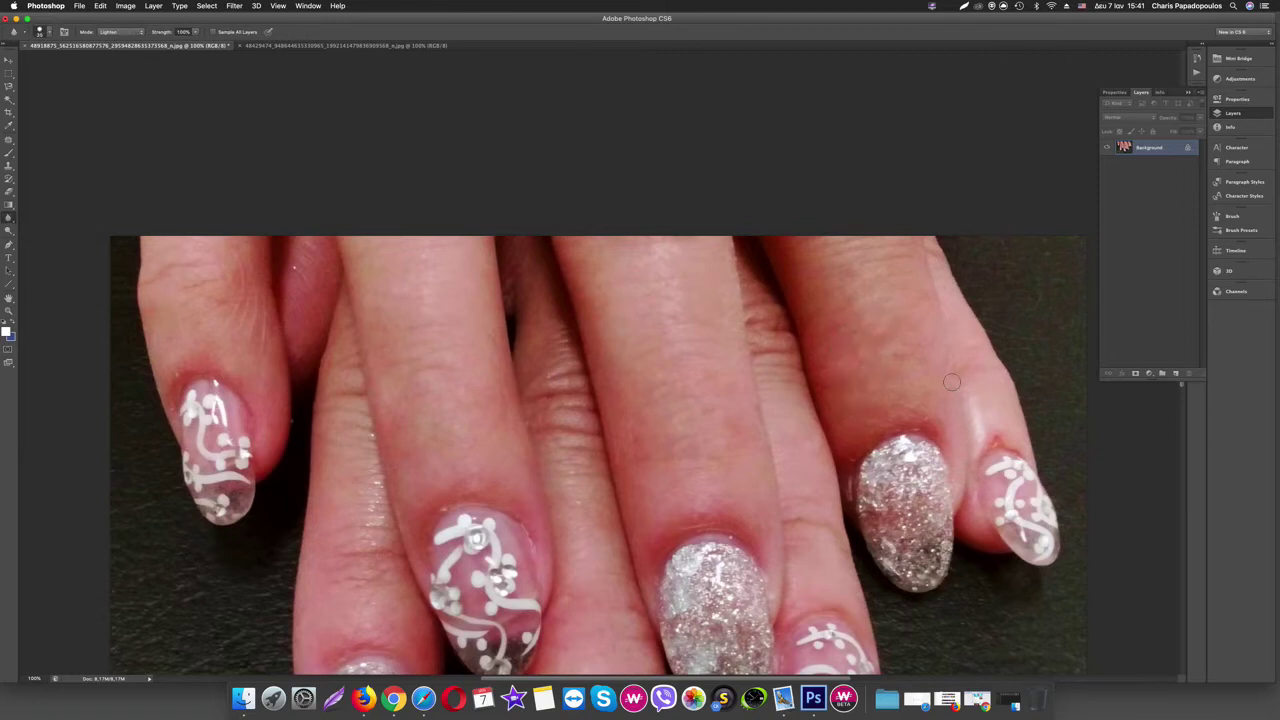
key([)
scroll(770, 385, down, 3)
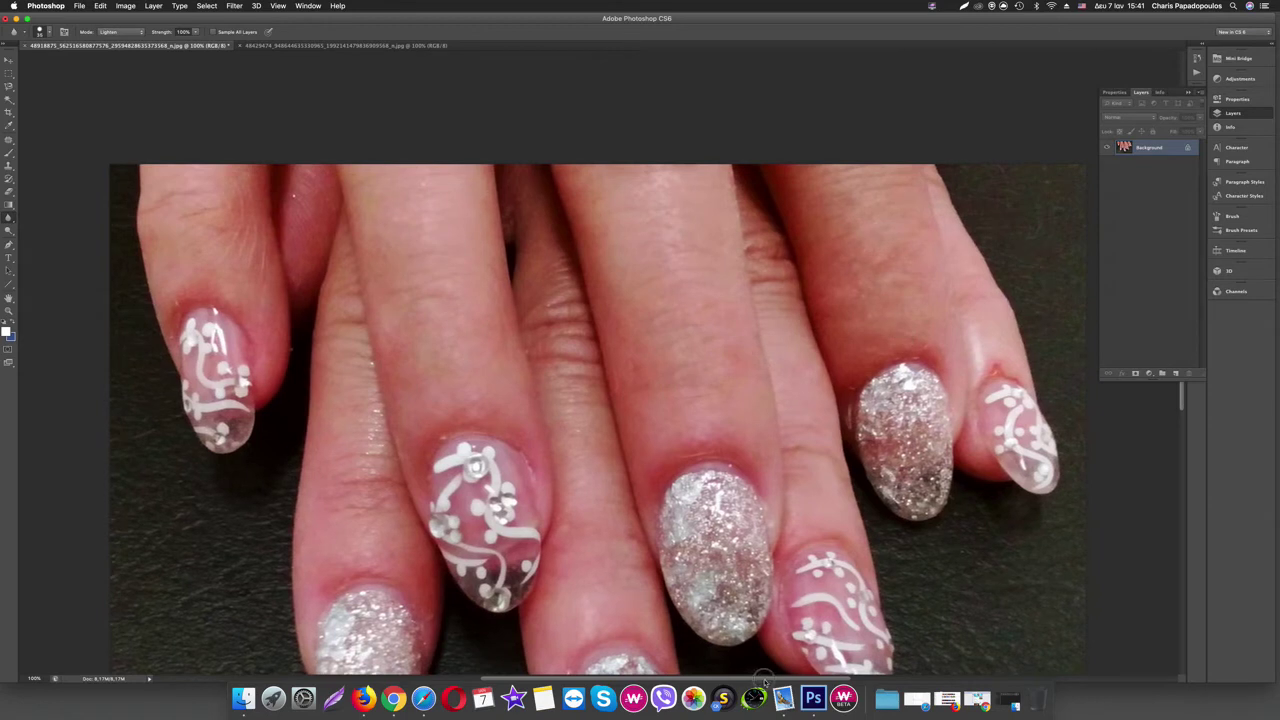
scroll(780, 420, right, 5)
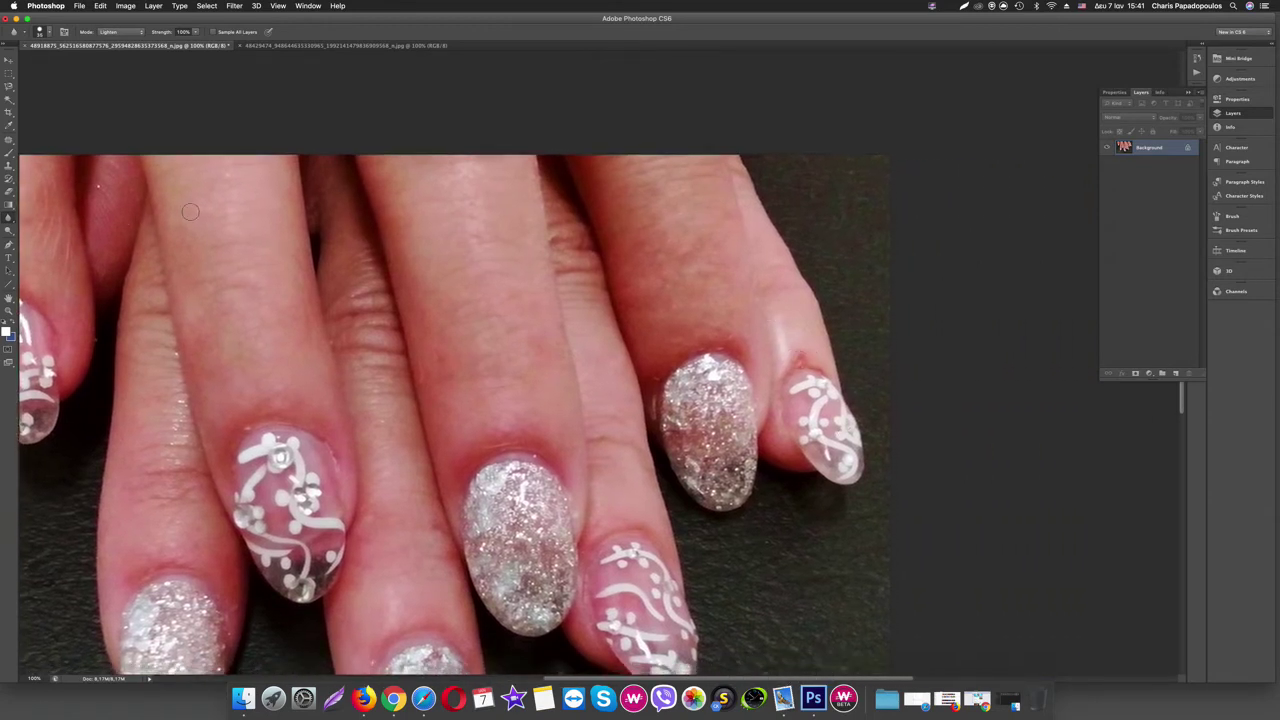
Patch out the small red spot on the fingertip and deselect
click(9, 141)
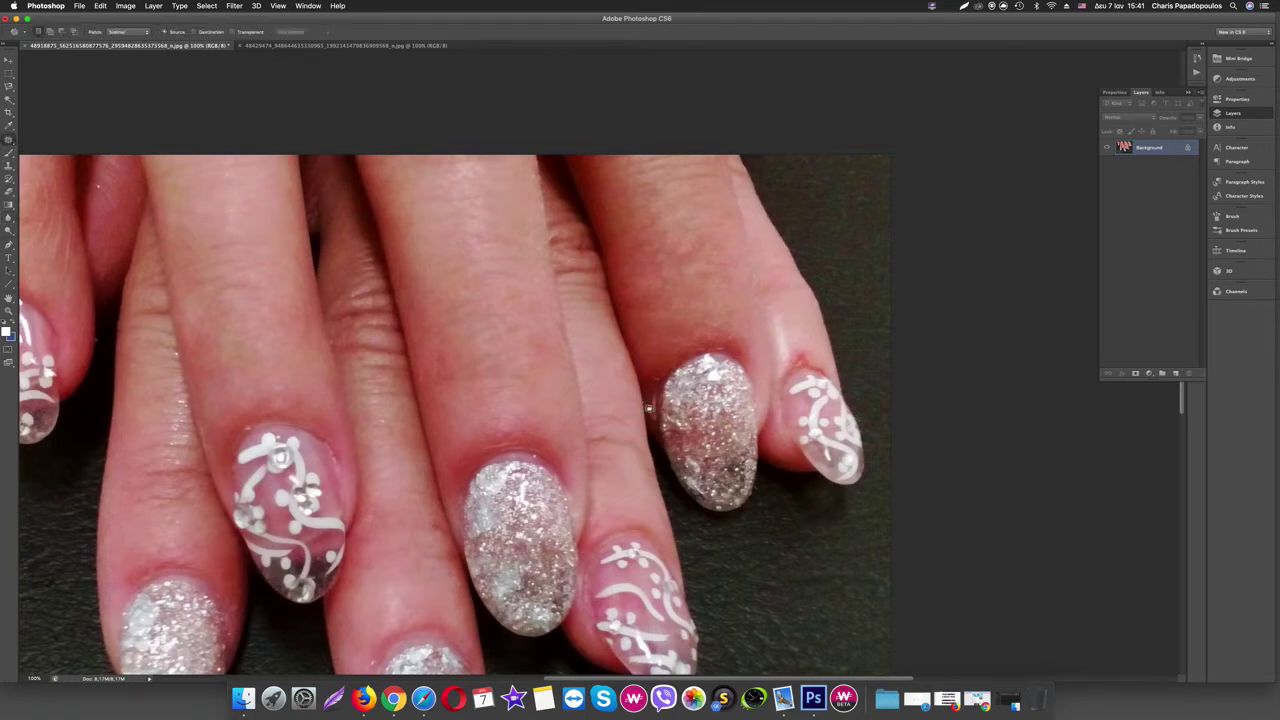
drag(808, 356, 805, 341)
key(ctrl+d)
Sample the finger's skin tone and set the Brush to about 21% opacity
click(8, 155)
click(10, 127)
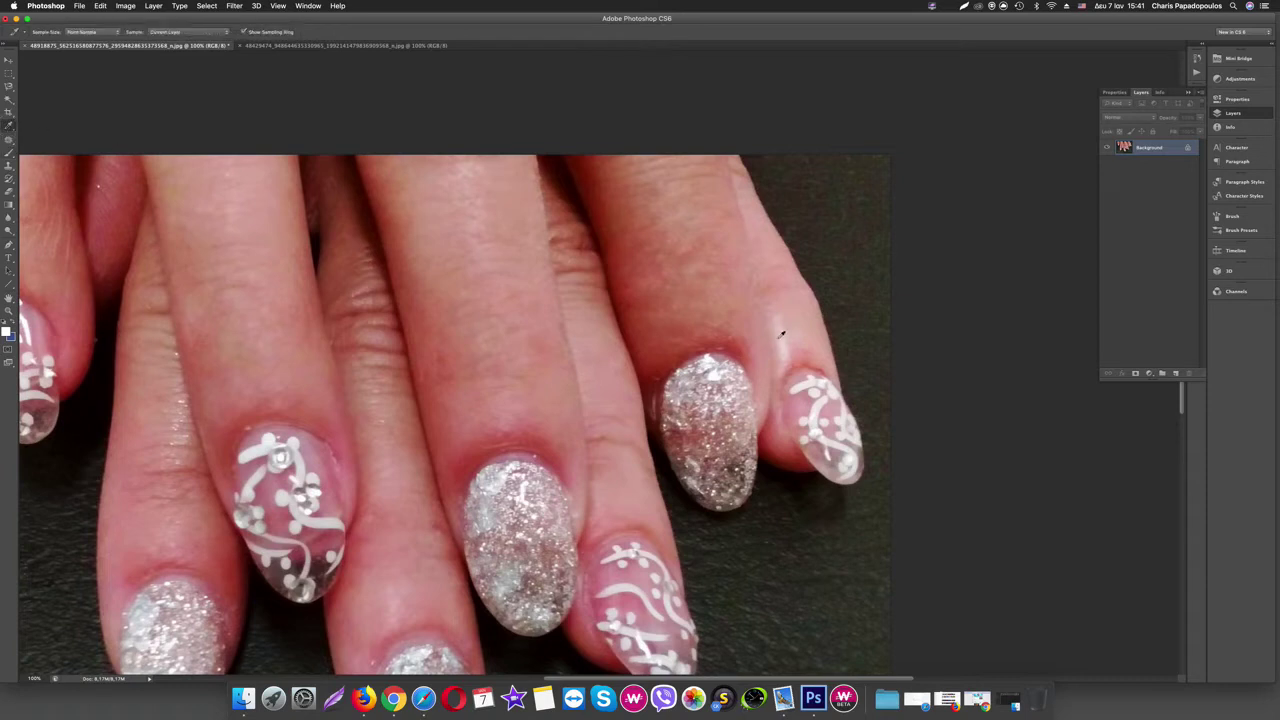
click(820, 352)
click(8, 153)
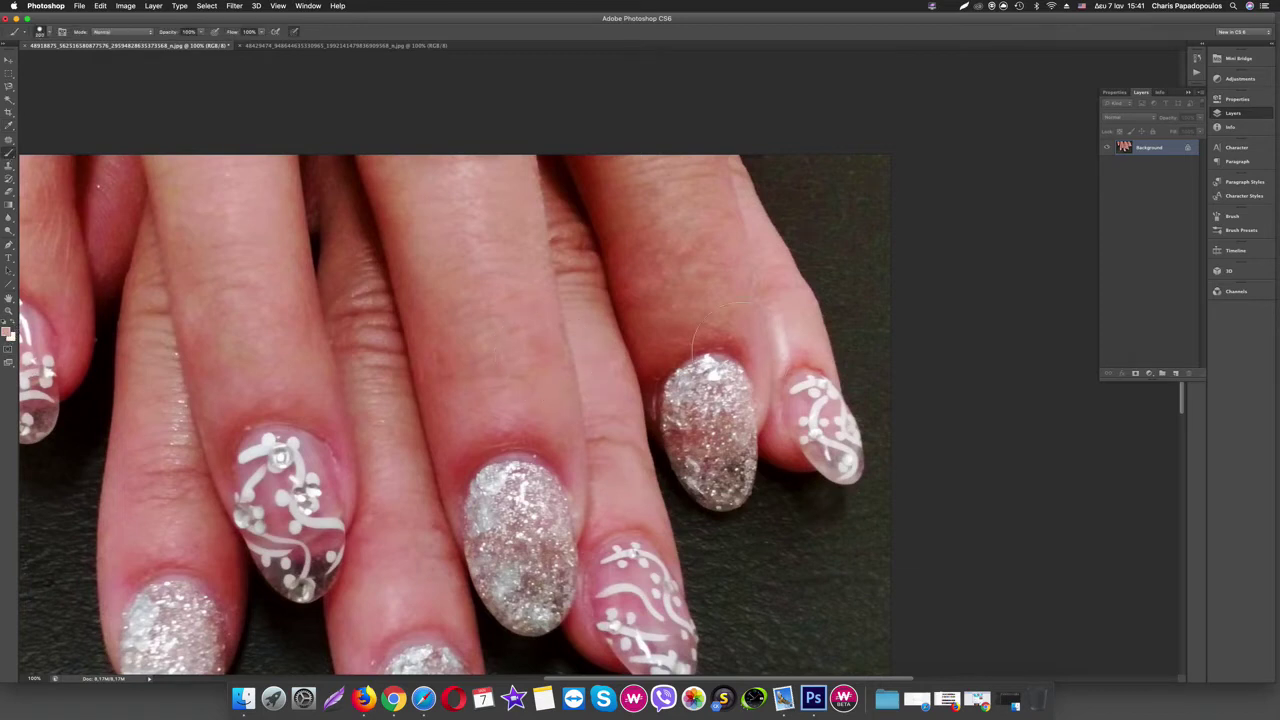
click(49, 36)
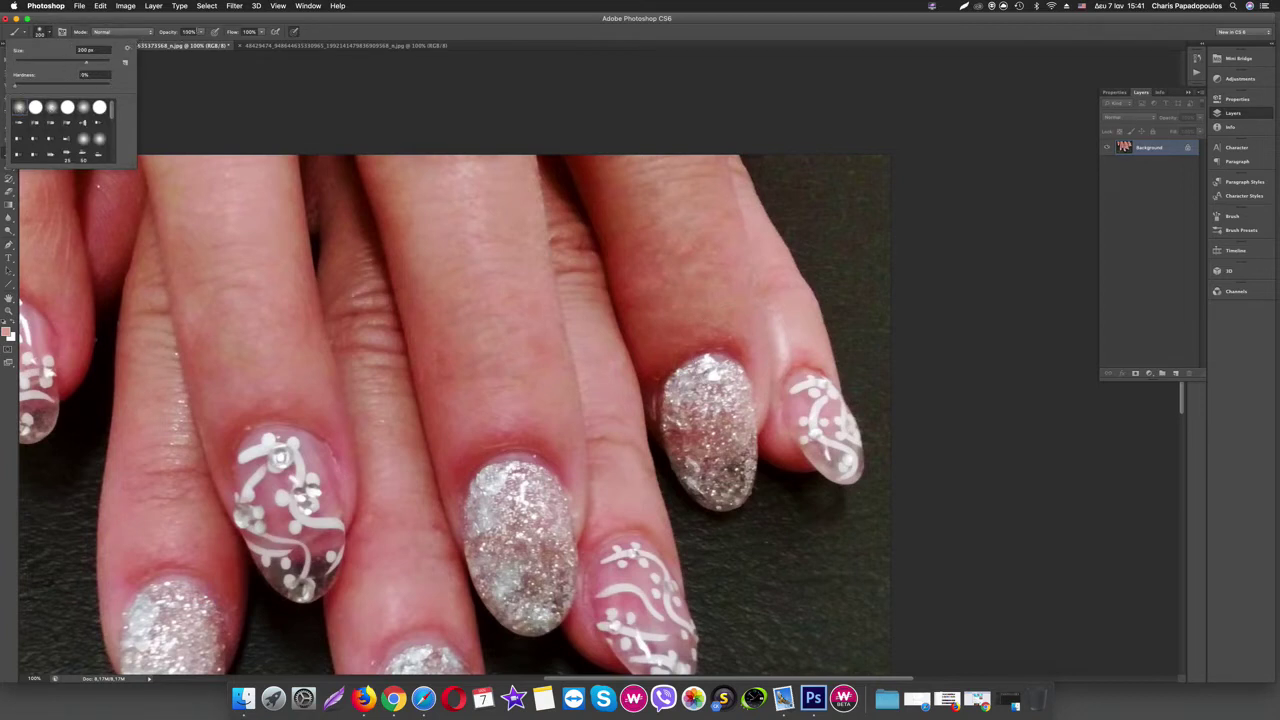
click(203, 36)
drag(180, 46, 169, 47)
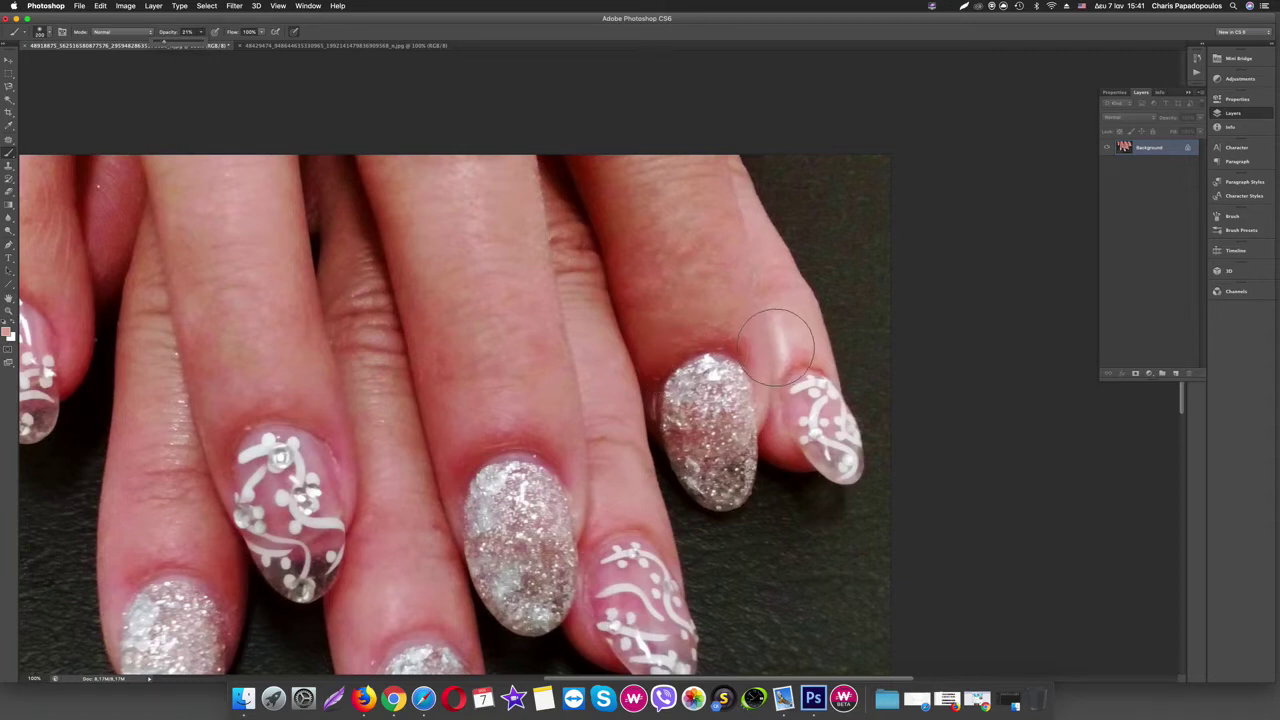
Paint soft skin tone along the finger edge, undoing the first stroke near the nail
drag(775, 347, 790, 347)
key([)
key([)
key([)
key([)
key([)
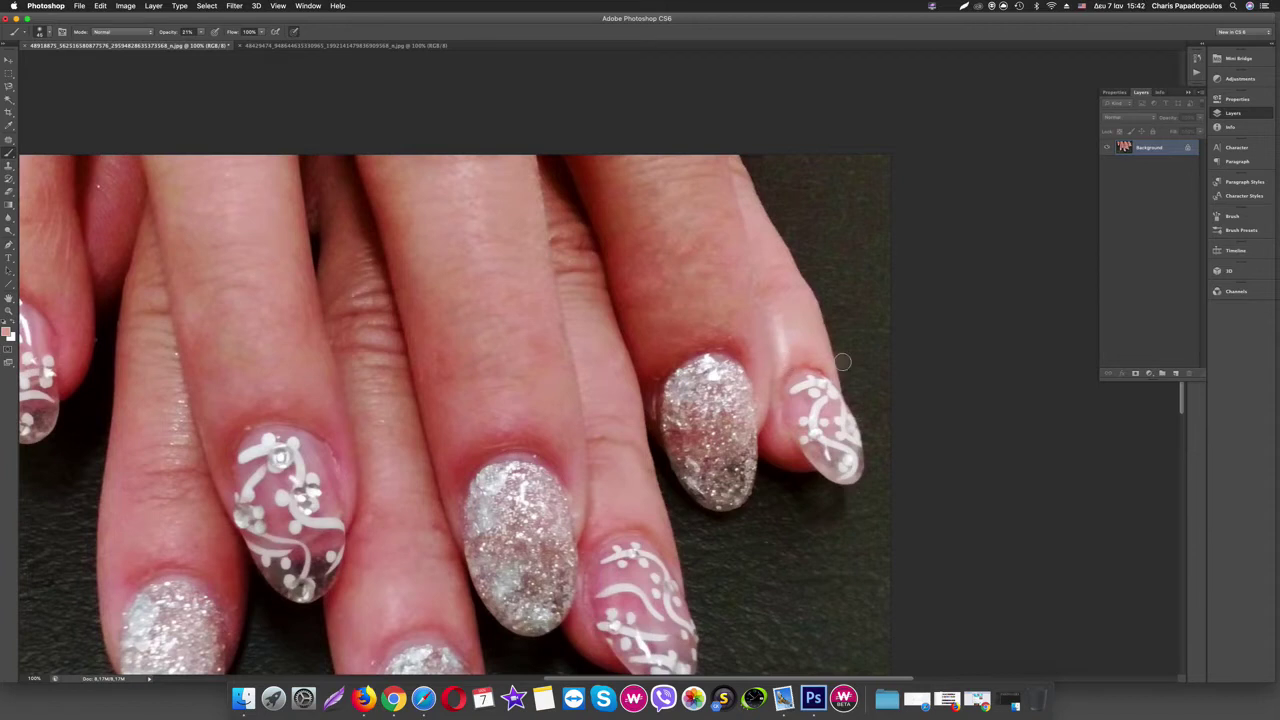
click(101, 6)
click(111, 19)
drag(815, 353, 822, 364)
scroll(580, 381, down, 2)
scroll(568, 364, down, 3)
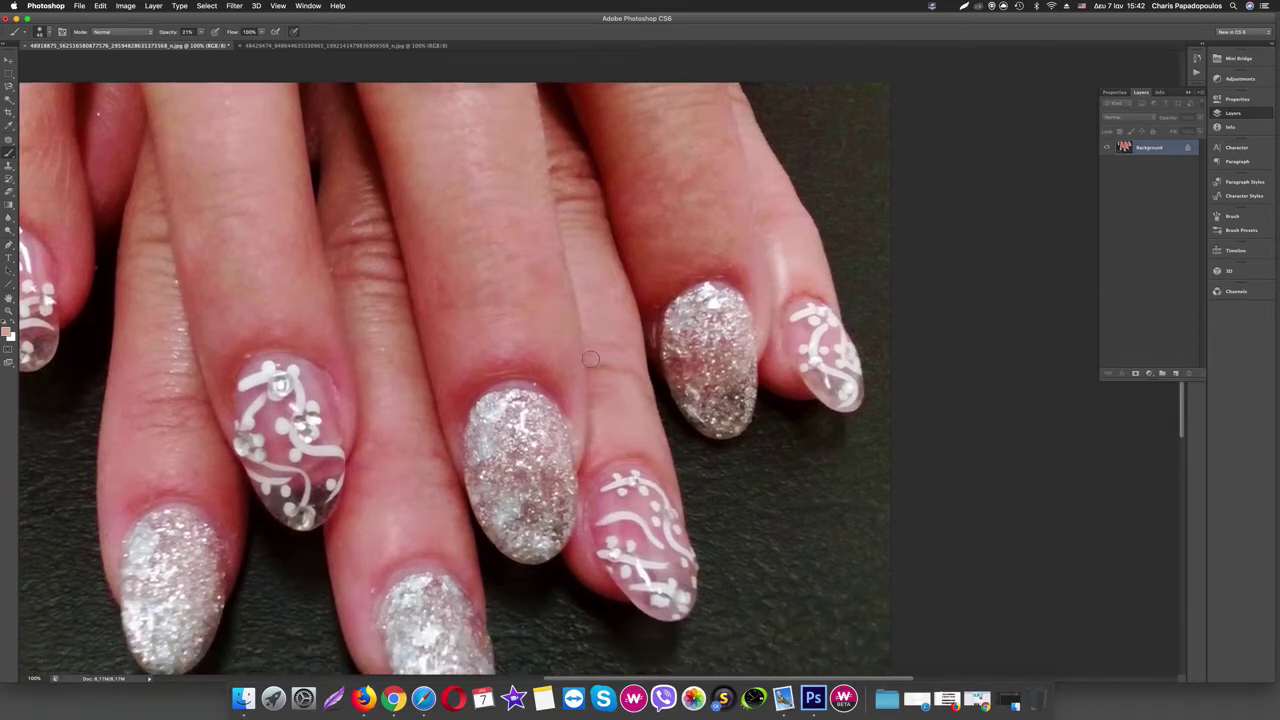
scroll(558, 351, down, 1)
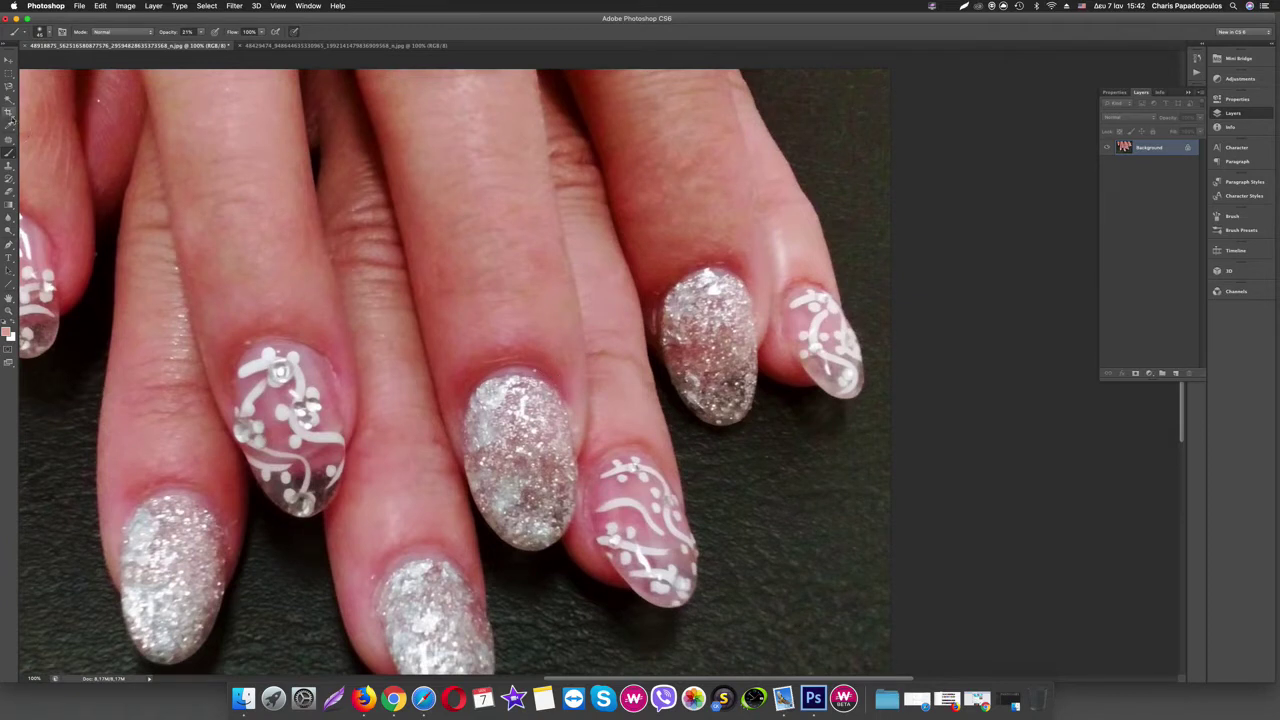
Sample a fresh skin tone from the finger for the Brush
click(9, 125)
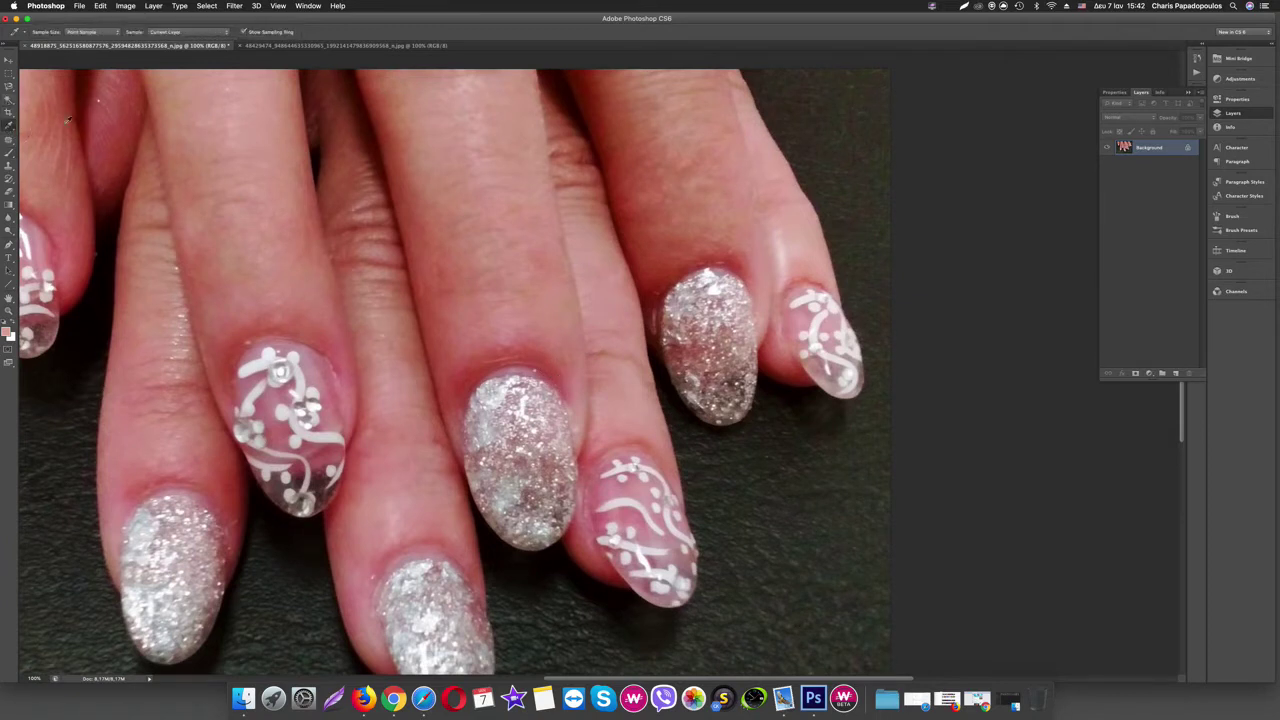
click(474, 339)
click(9, 152)
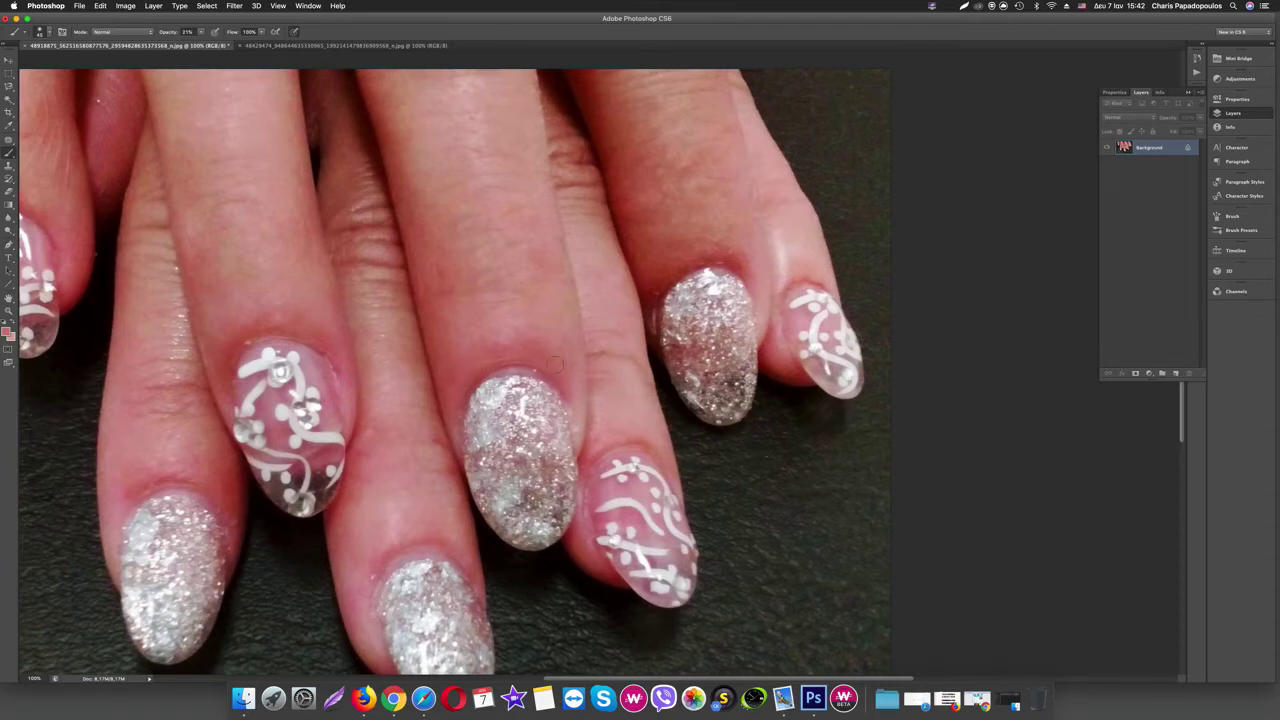
scroll(527, 349, down, 3)
scroll(527, 349, up, 2)
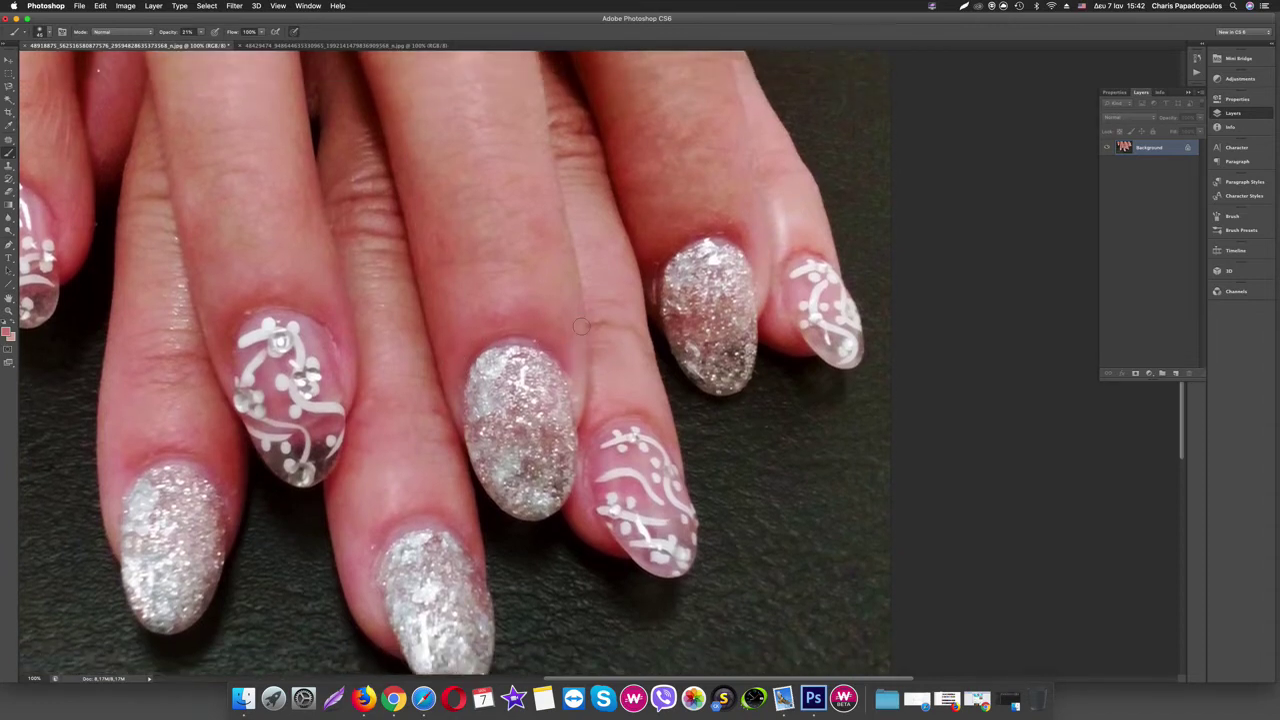
scroll(527, 349, up, 2)
click(8, 141)
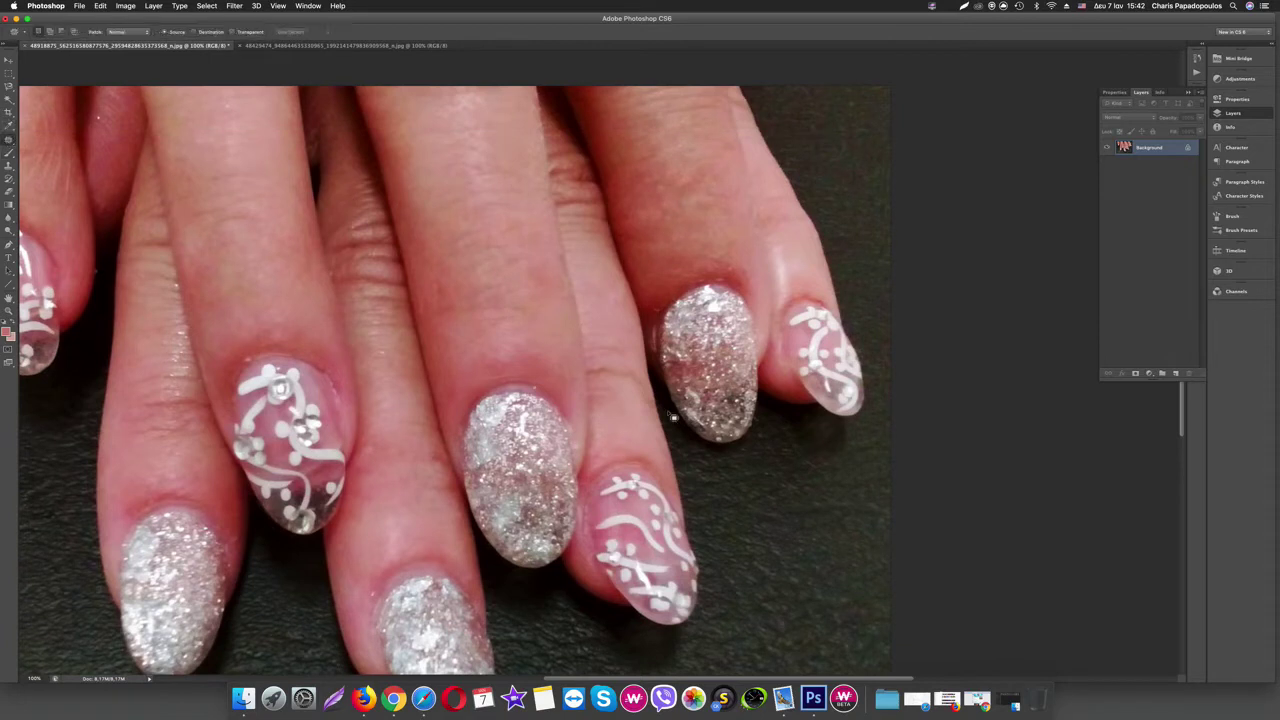
Patch the wrinkled skin beside the central glitter nail with nearby smooth skin and deselect
drag(596, 372, 646, 388)
drag(646, 388, 596, 372)
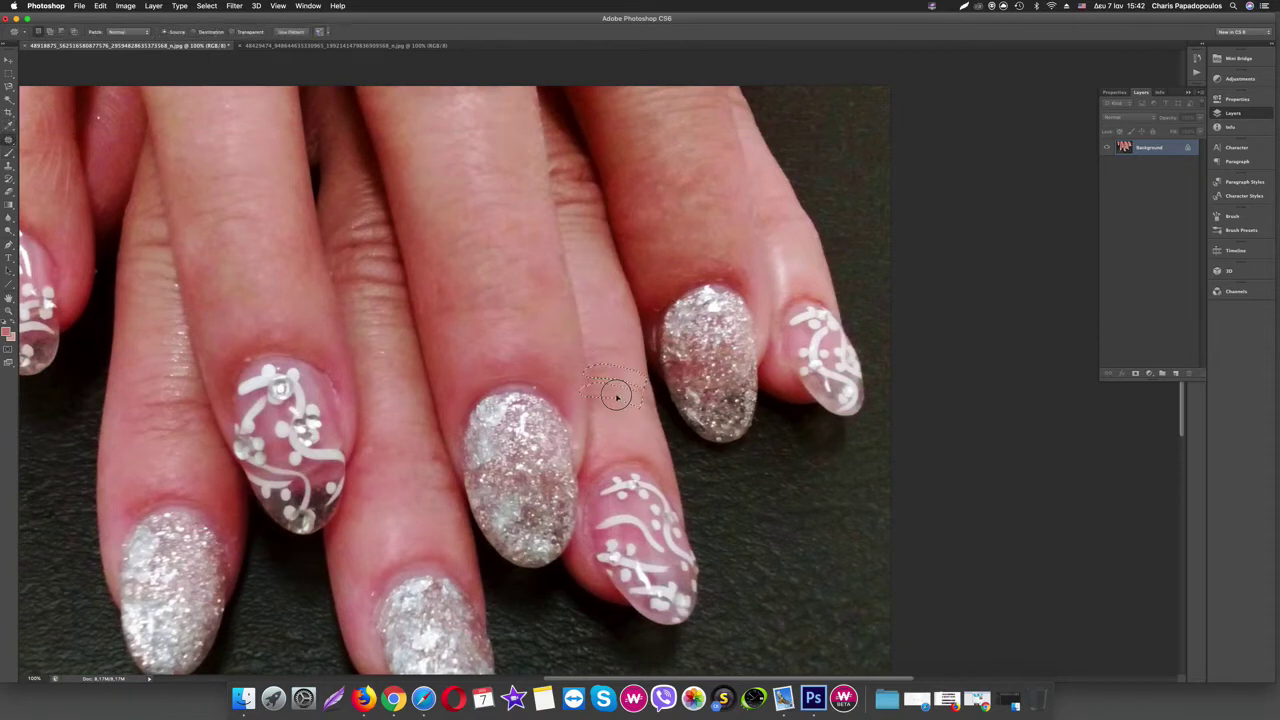
key(ctrl+d)
scroll(625, 410, up, 2)
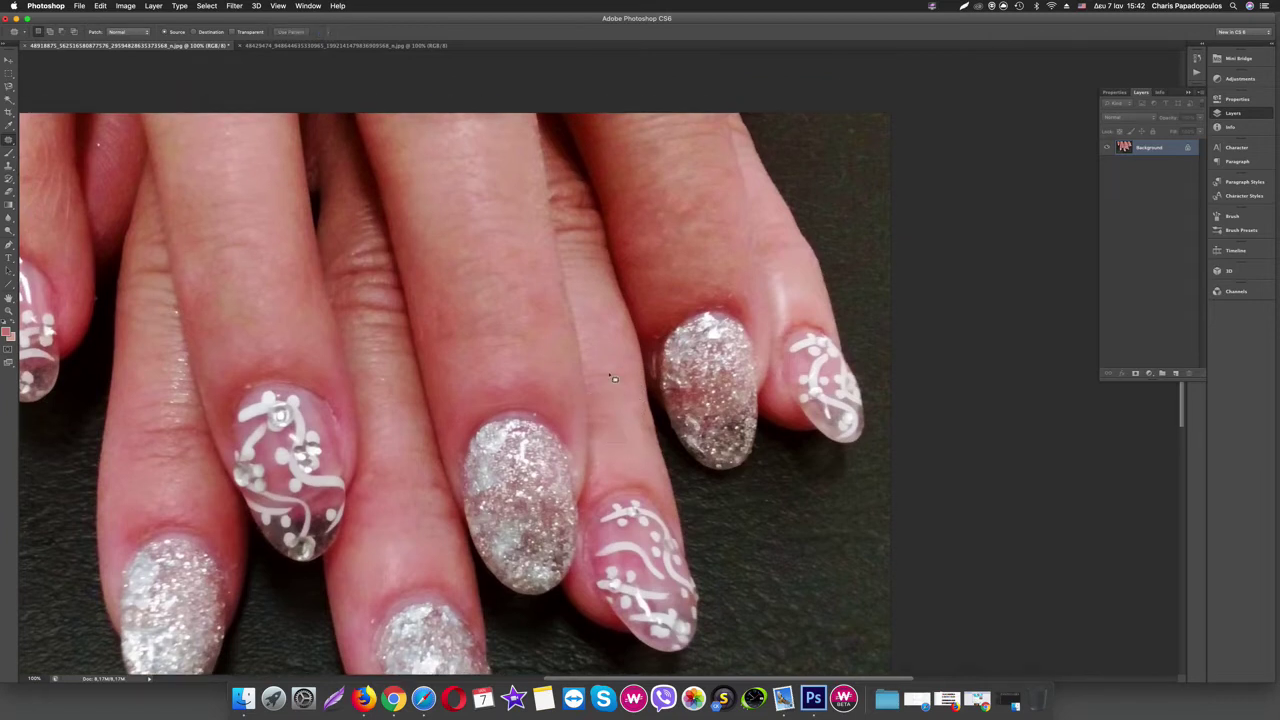
drag(590, 375, 608, 380)
click(614, 428)
scroll(640, 459, up, 5)
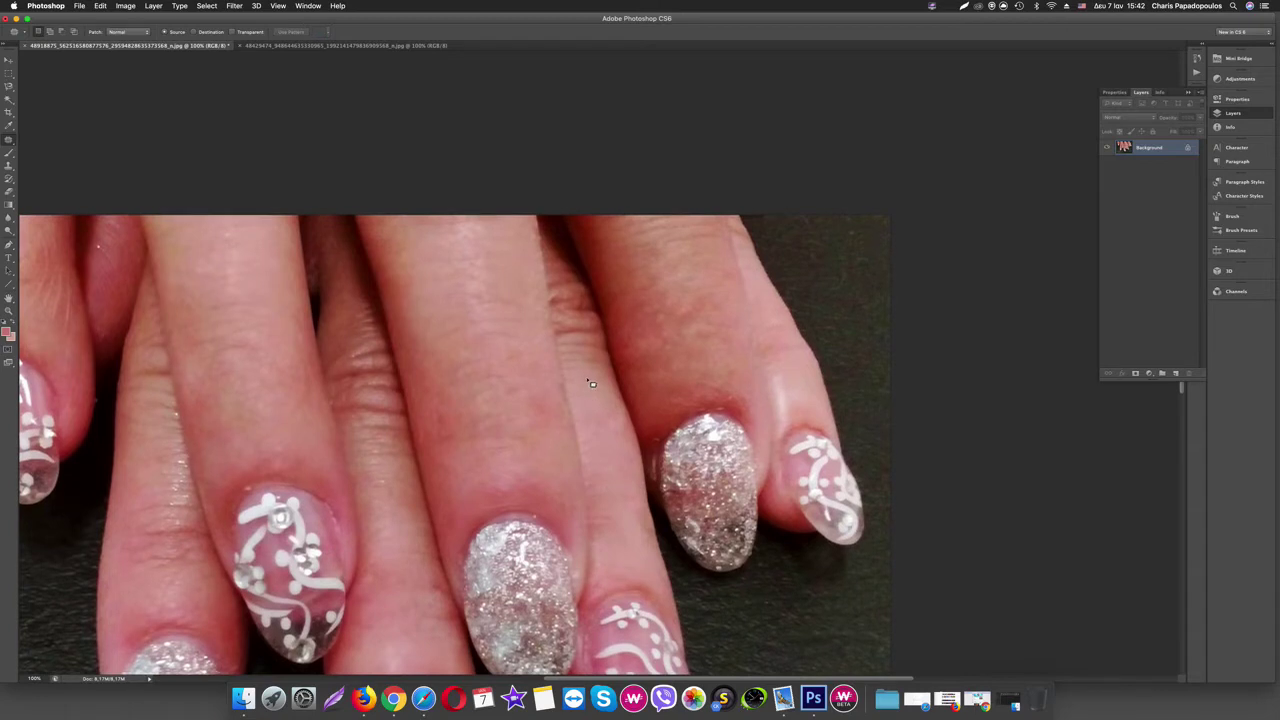
scroll(604, 387, up, 1)
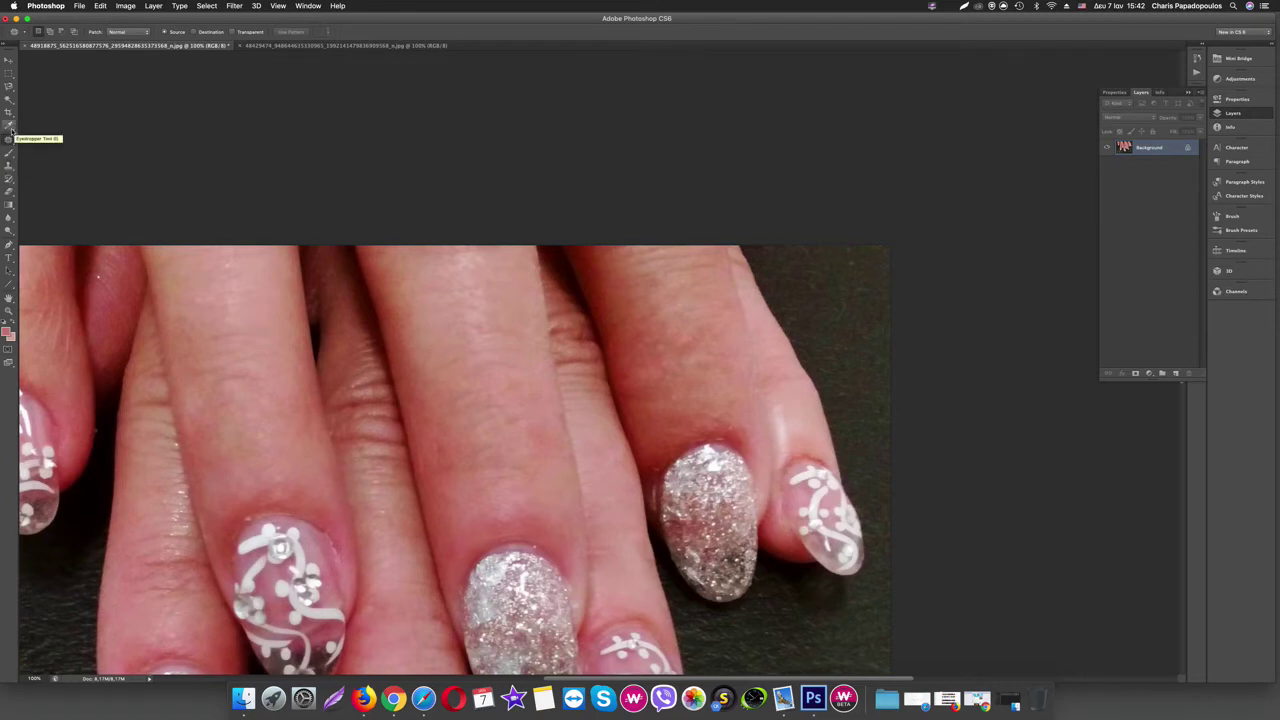
Sample the finger skin tone for the Brush and zoom in on the crease
click(9, 125)
click(574, 366)
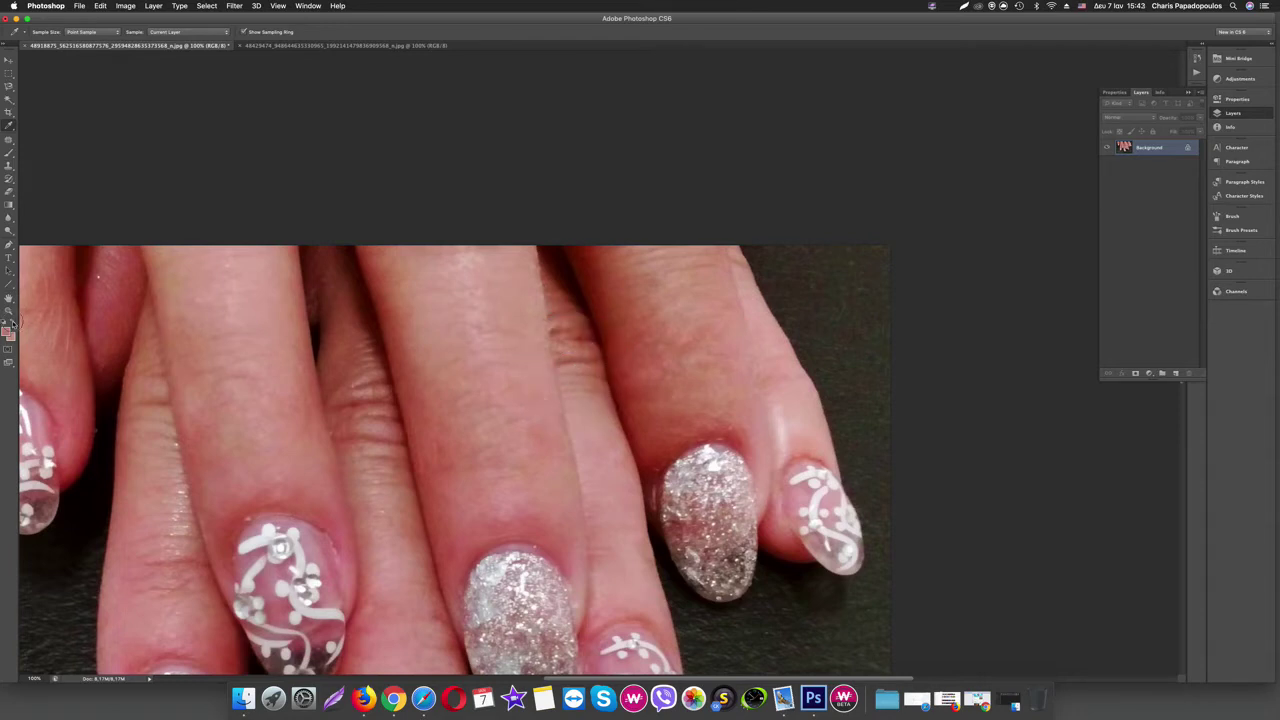
click(9, 155)
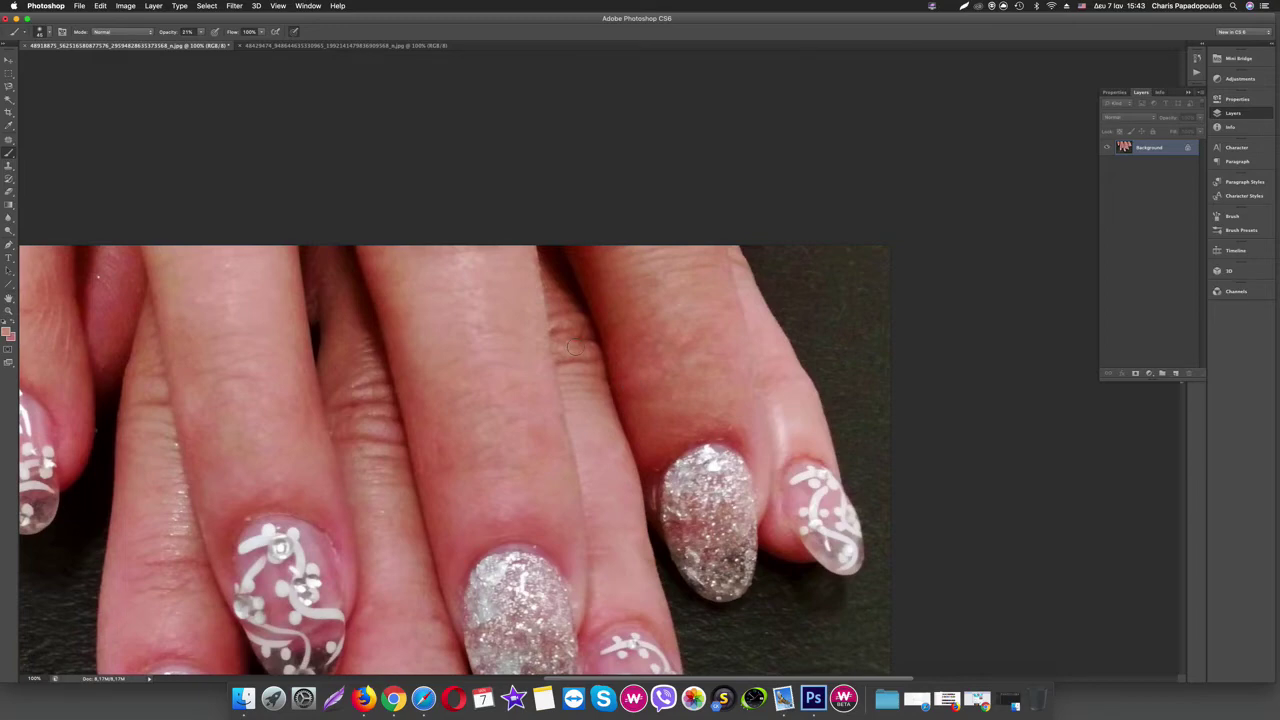
scroll(573, 347, up, 1)
scroll(570, 340, up, 1)
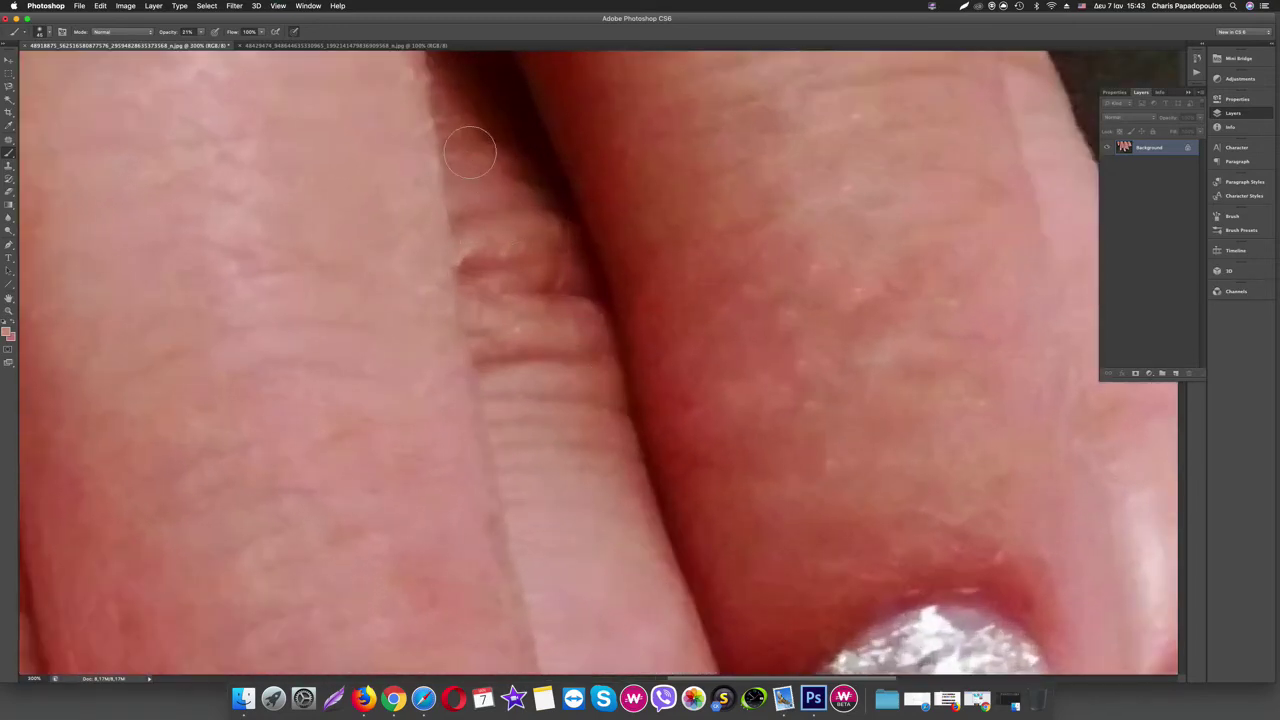
Paint low-opacity skin-tone strokes over the dark crease lines, then zoom back out
drag(470, 152, 508, 172)
mouse_move(490, 262)
mouse_down()
mouse_move(540, 258)
mouse_move(495, 282)
mouse_move(578, 295)
mouse_move(550, 292)
mouse_up()
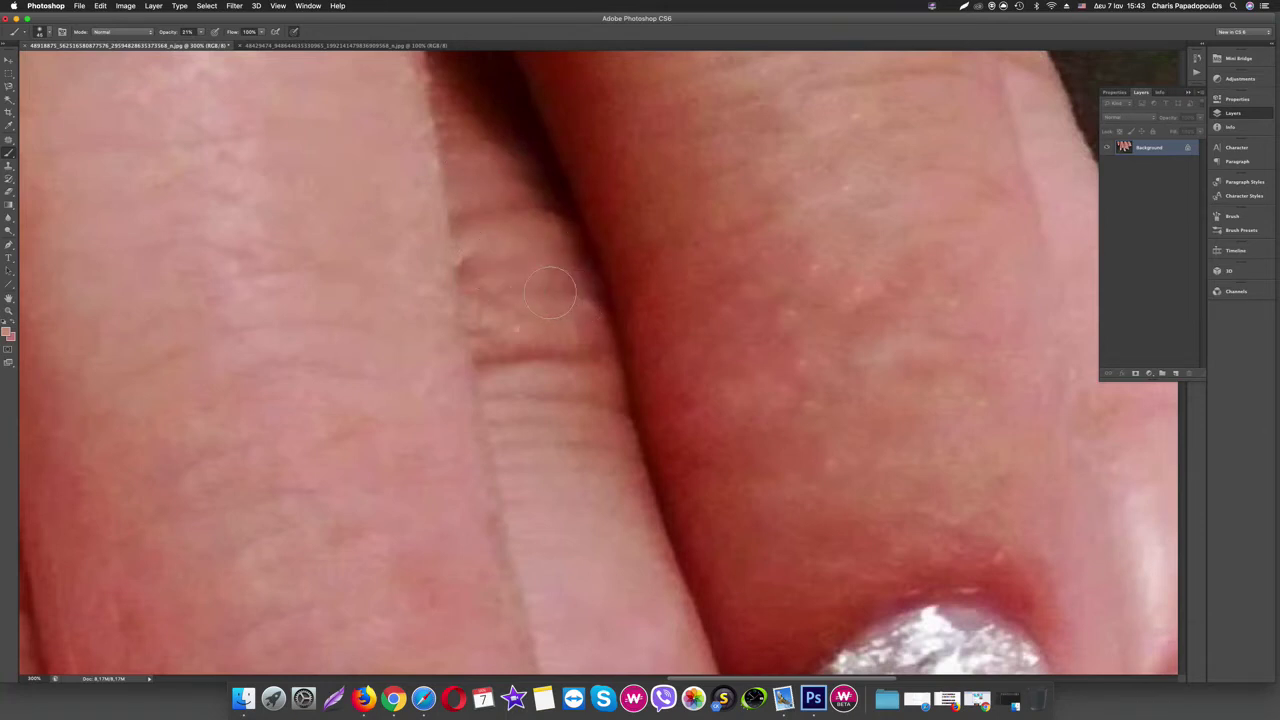
mouse_move(480, 362)
mouse_down()
mouse_move(590, 358)
mouse_move(560, 368)
mouse_move(485, 360)
mouse_move(592, 352)
mouse_up()
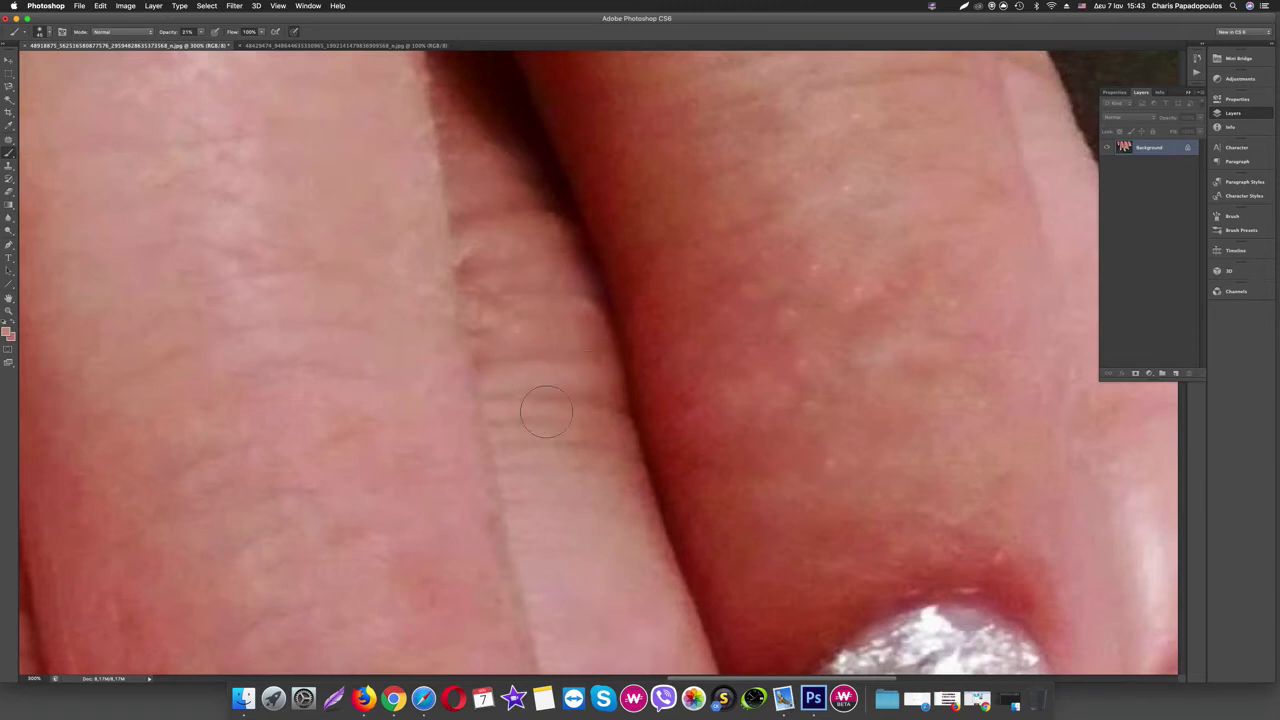
drag(507, 409, 581, 390)
drag(523, 435, 628, 461)
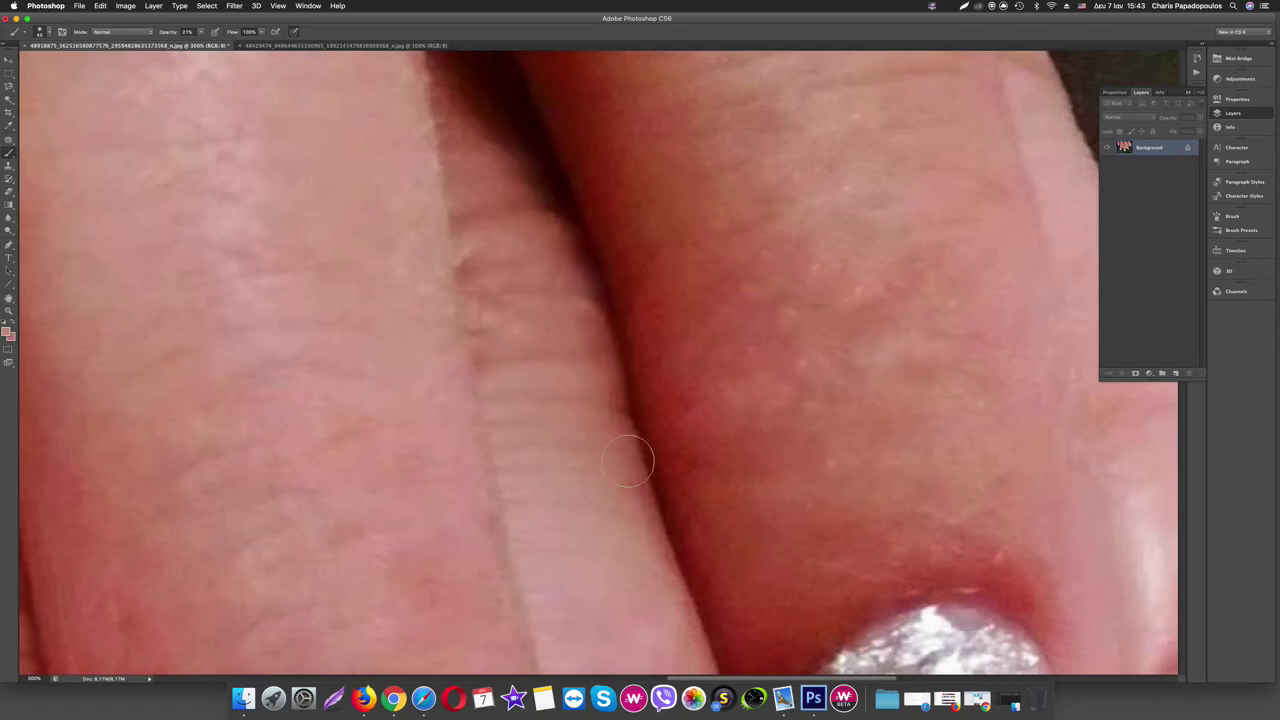
mouse_move(520, 403)
mouse_down()
mouse_move(525, 295)
mouse_move(560, 305)
mouse_up()
drag(520, 250, 565, 295)
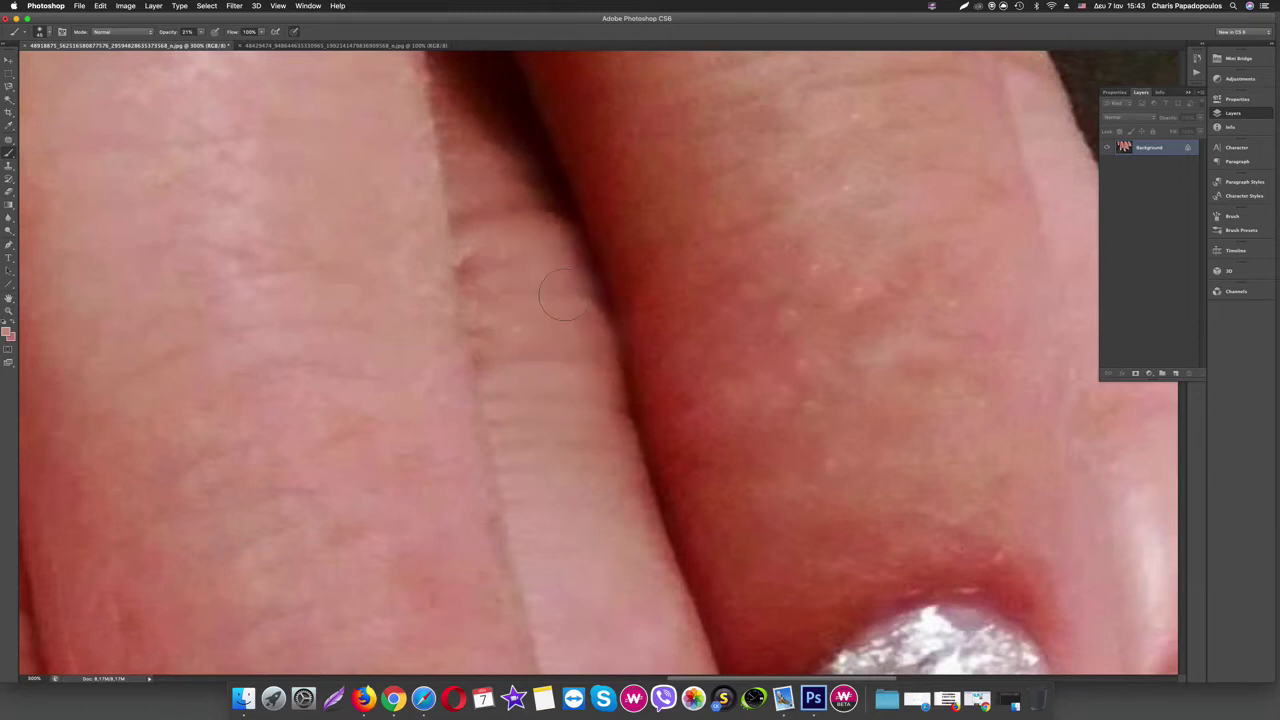
scroll(720, 328, down, 3)
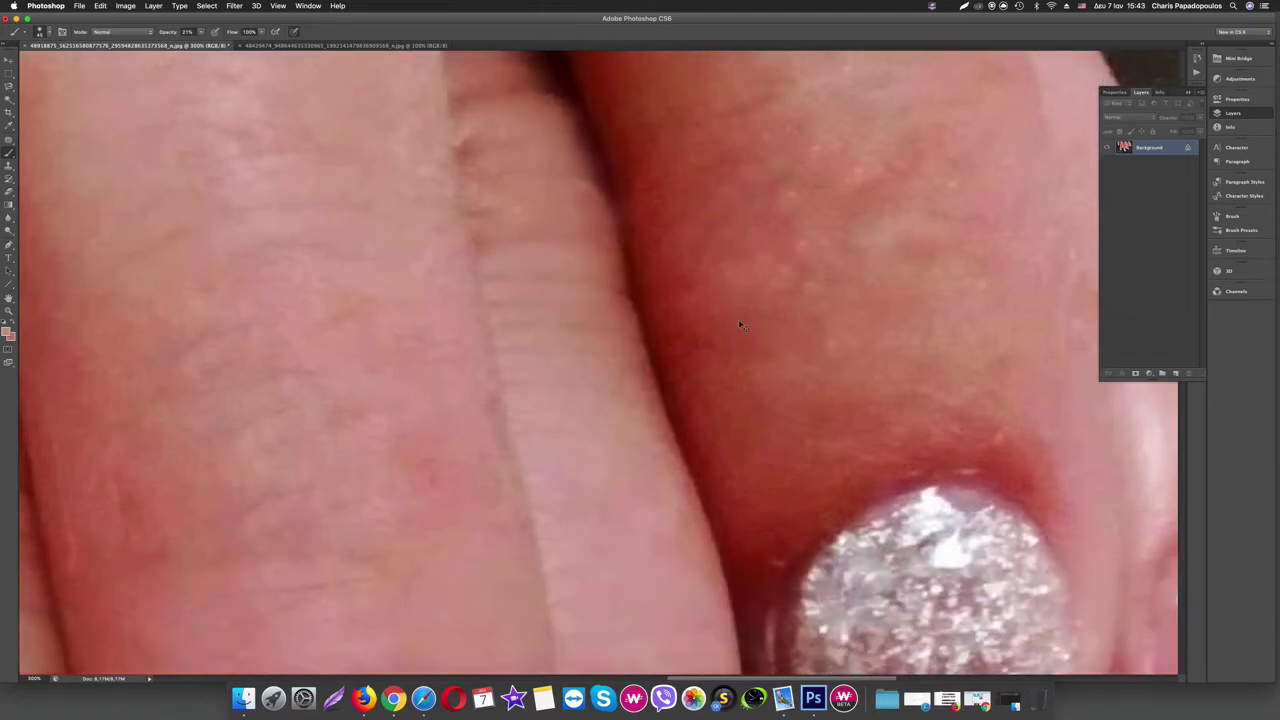
key(super+minus)
key(super+minus)
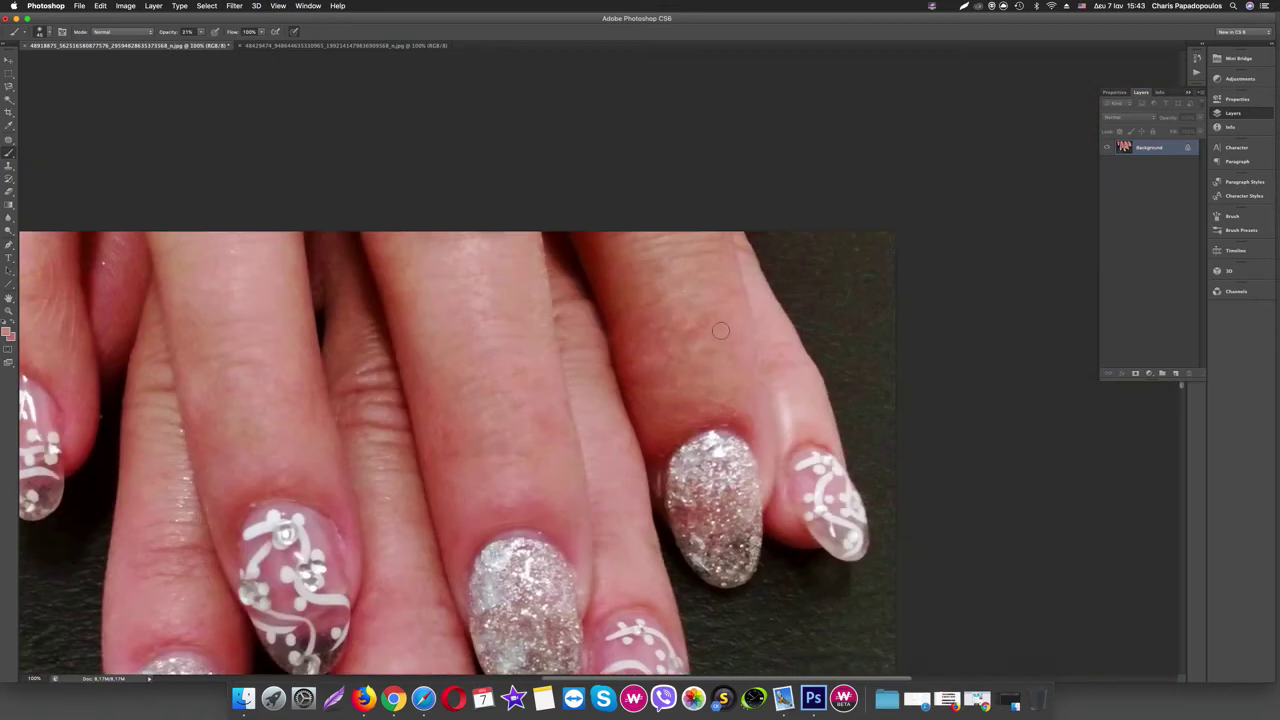
Zoom in on the fingers and sample a skin tone from the finger with the Eyedropper
key(super+plus)
key(super+plus)
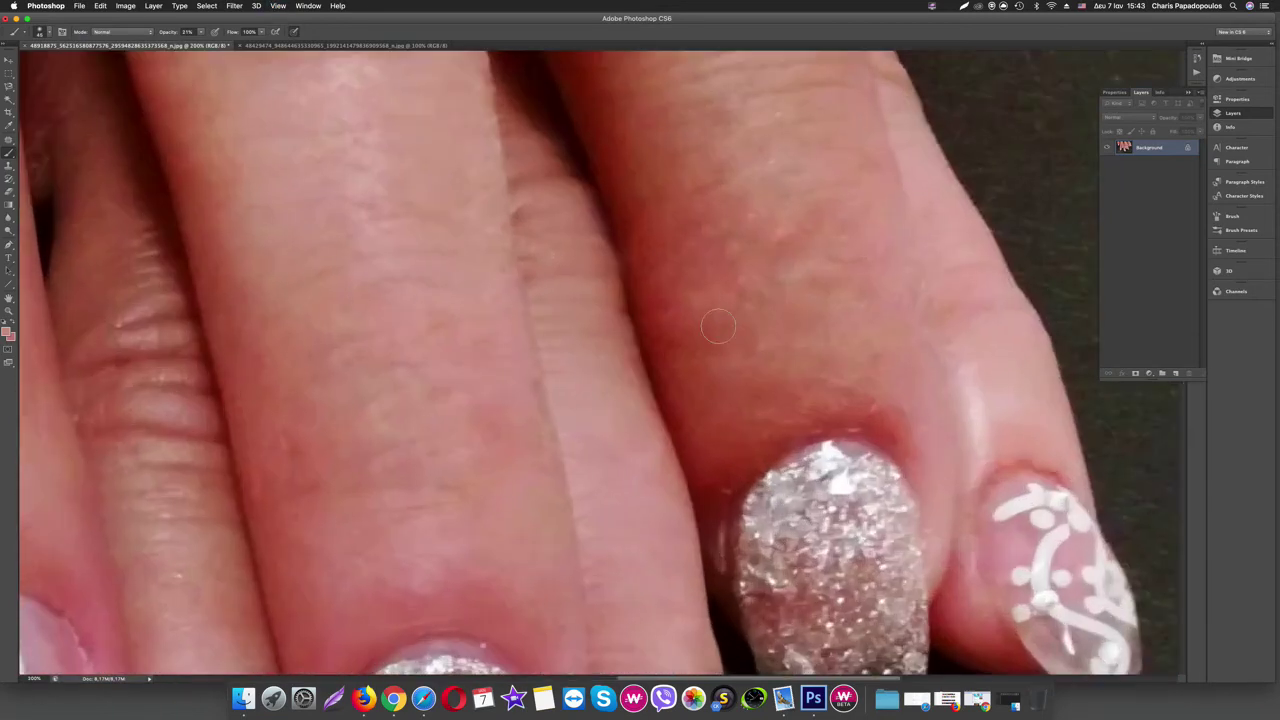
scroll(763, 236, up, 2)
scroll(763, 236, up, 2)
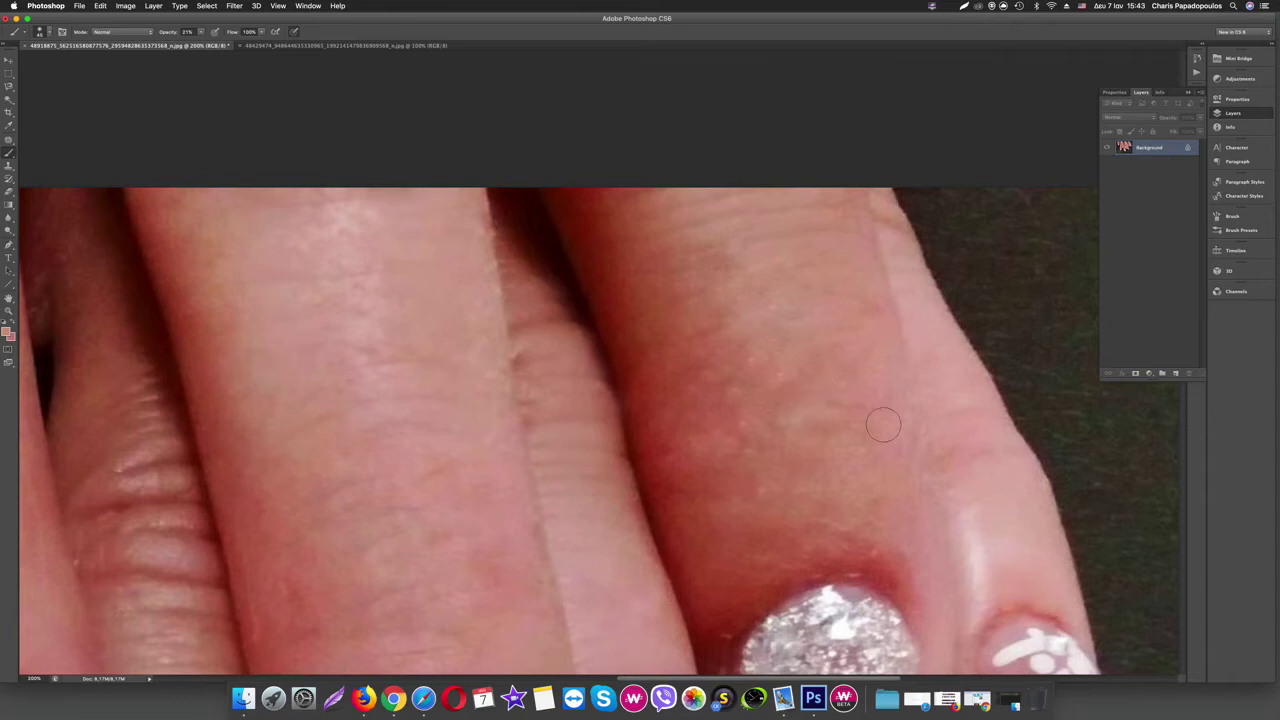
scroll(829, 527, down, 2)
scroll(829, 527, down, 6)
scroll(736, 383, down, 1)
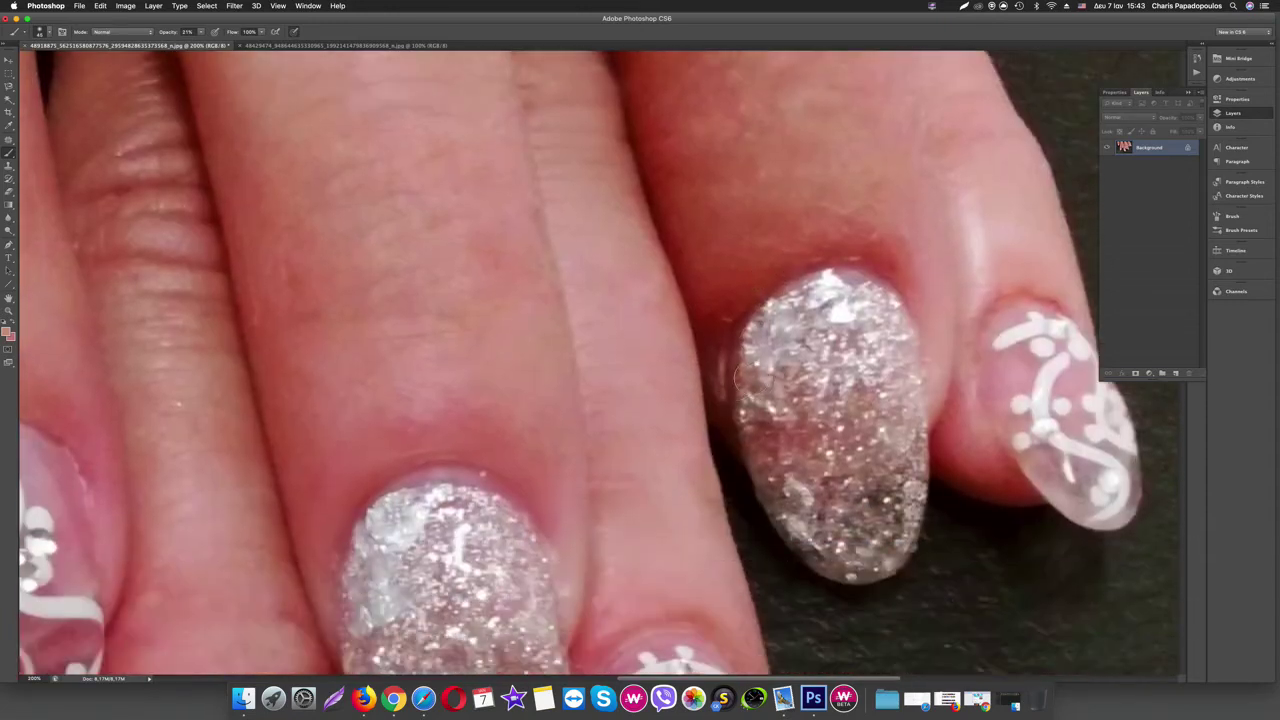
scroll(736, 383, up, 5)
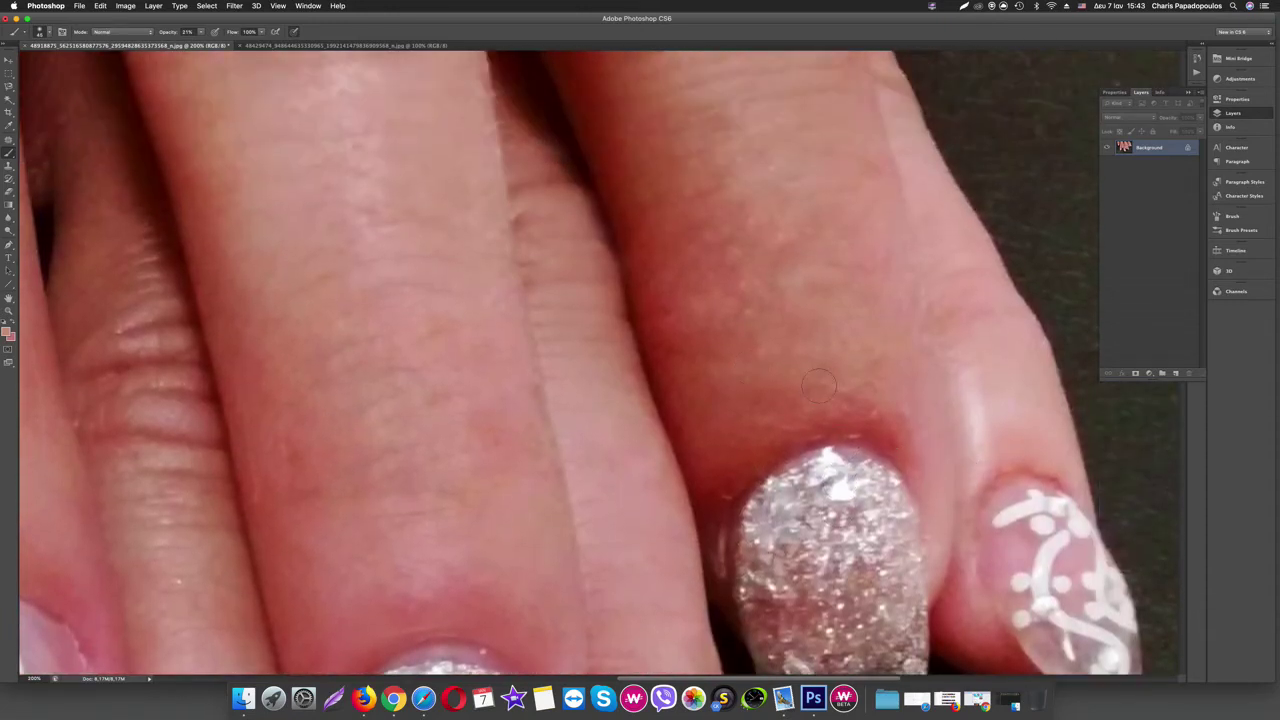
click(10, 126)
click(897, 390)
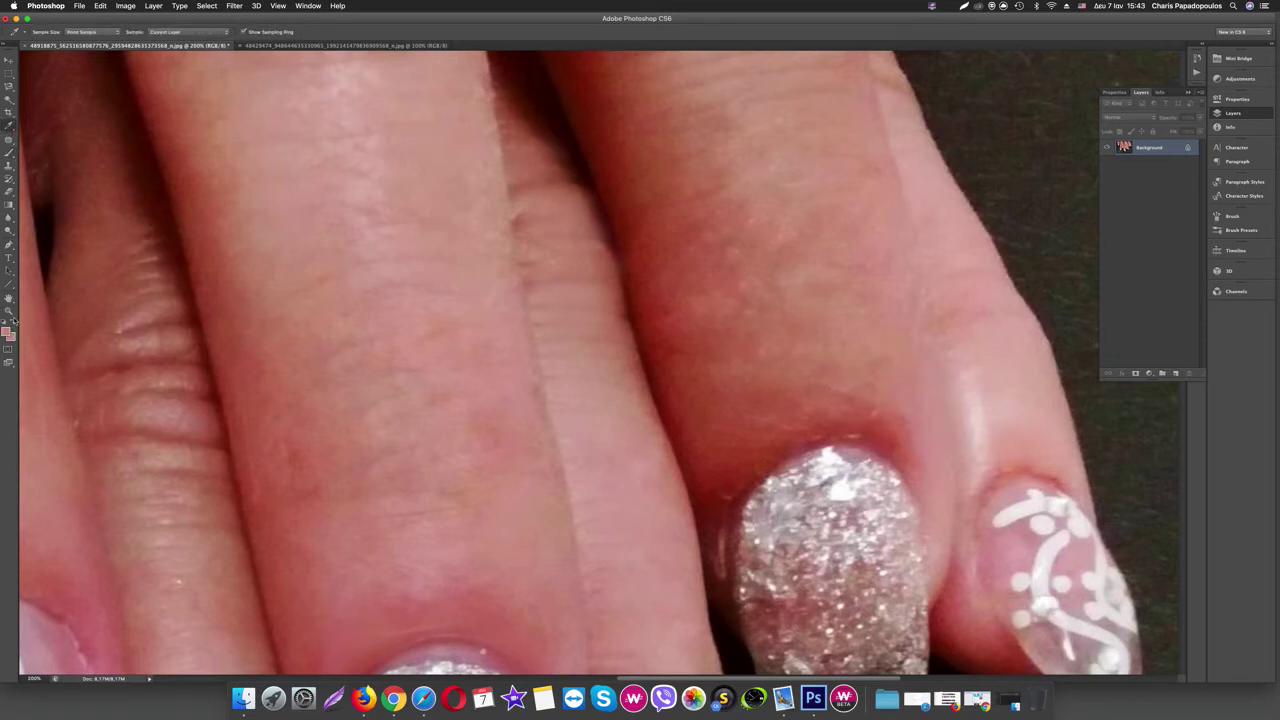
Brush sampled skin tone lightly along the glitter nail's top and left edges, then fit the photo
click(10, 152)
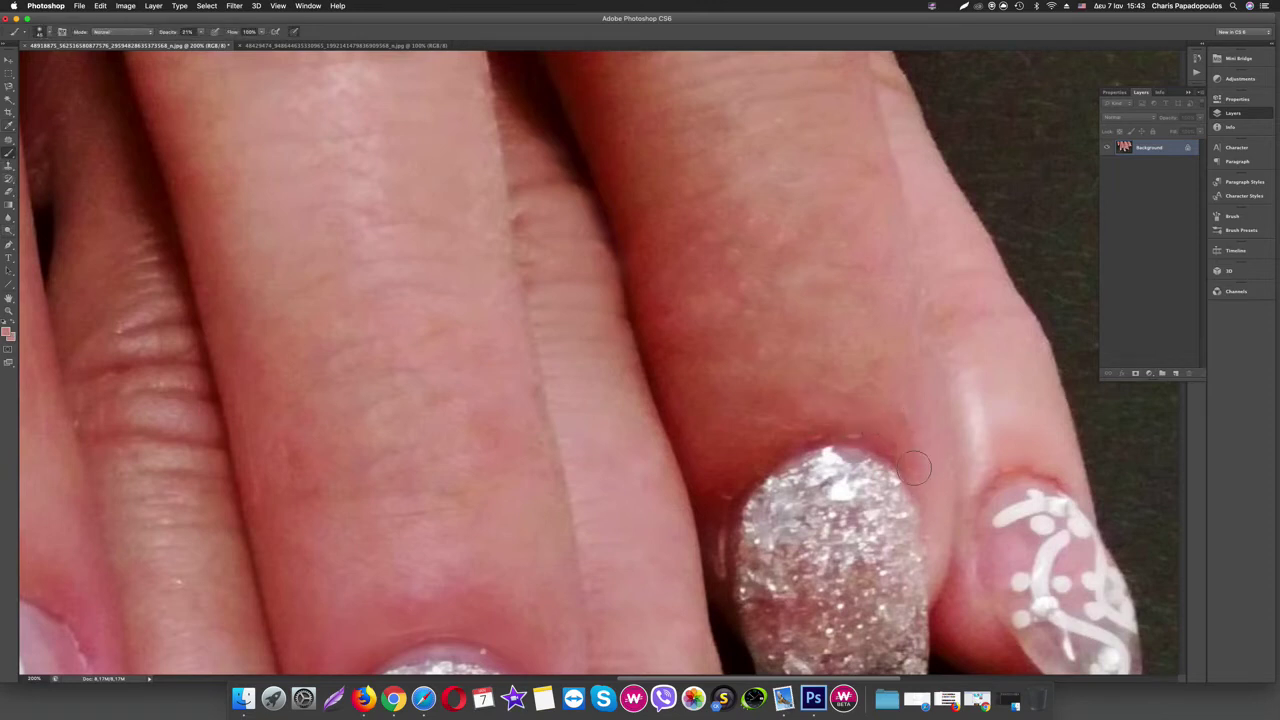
drag(873, 441, 800, 441)
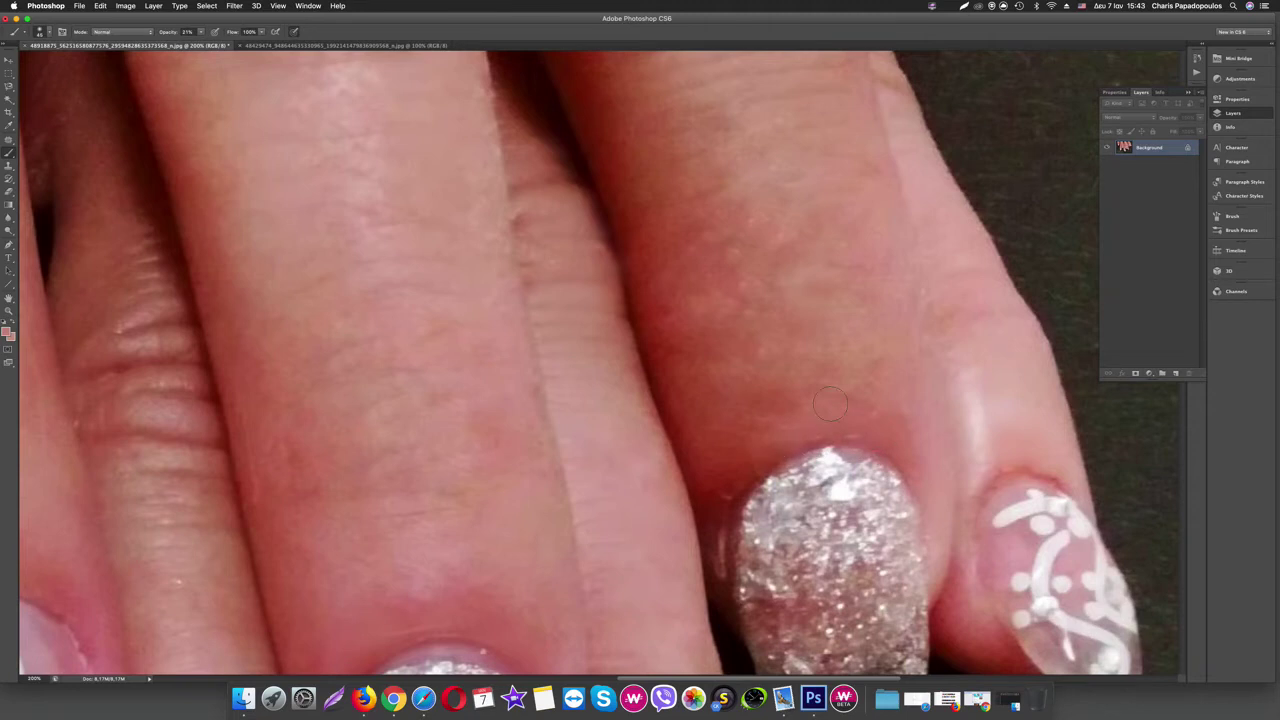
drag(740, 469, 735, 492)
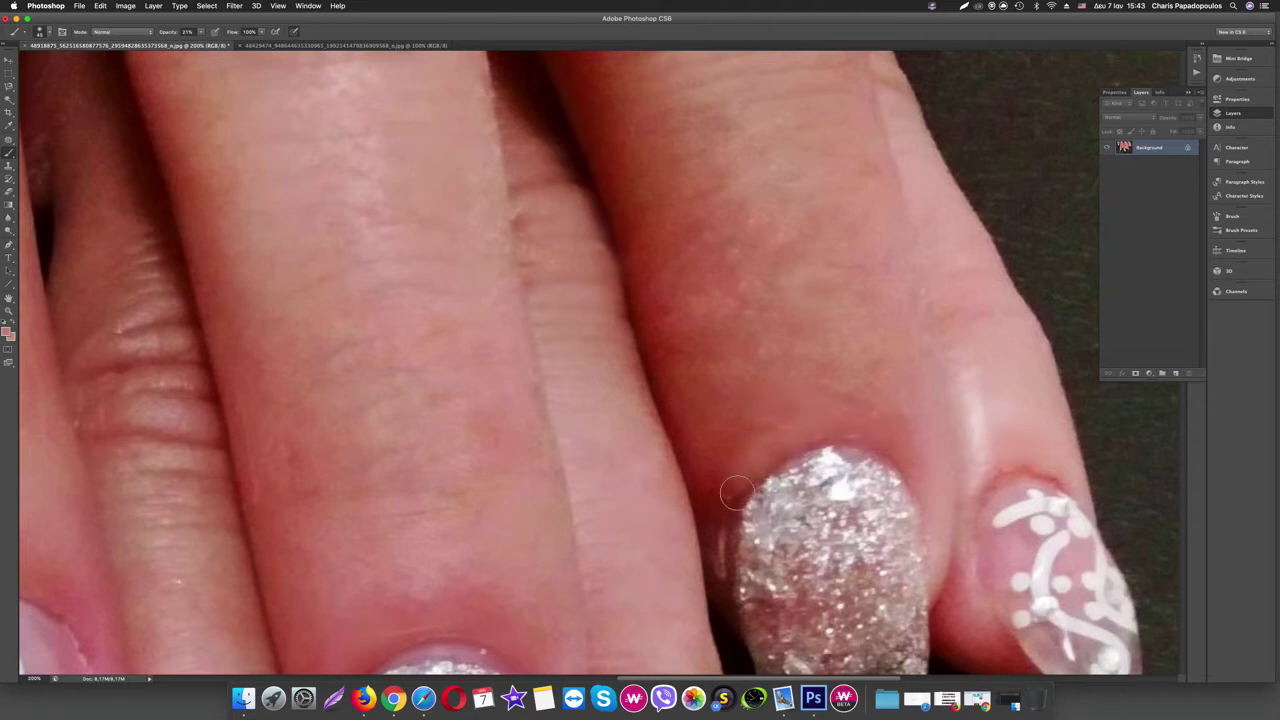
scroll(770, 431, up, 2)
key(super+minus)
key(super+minus)
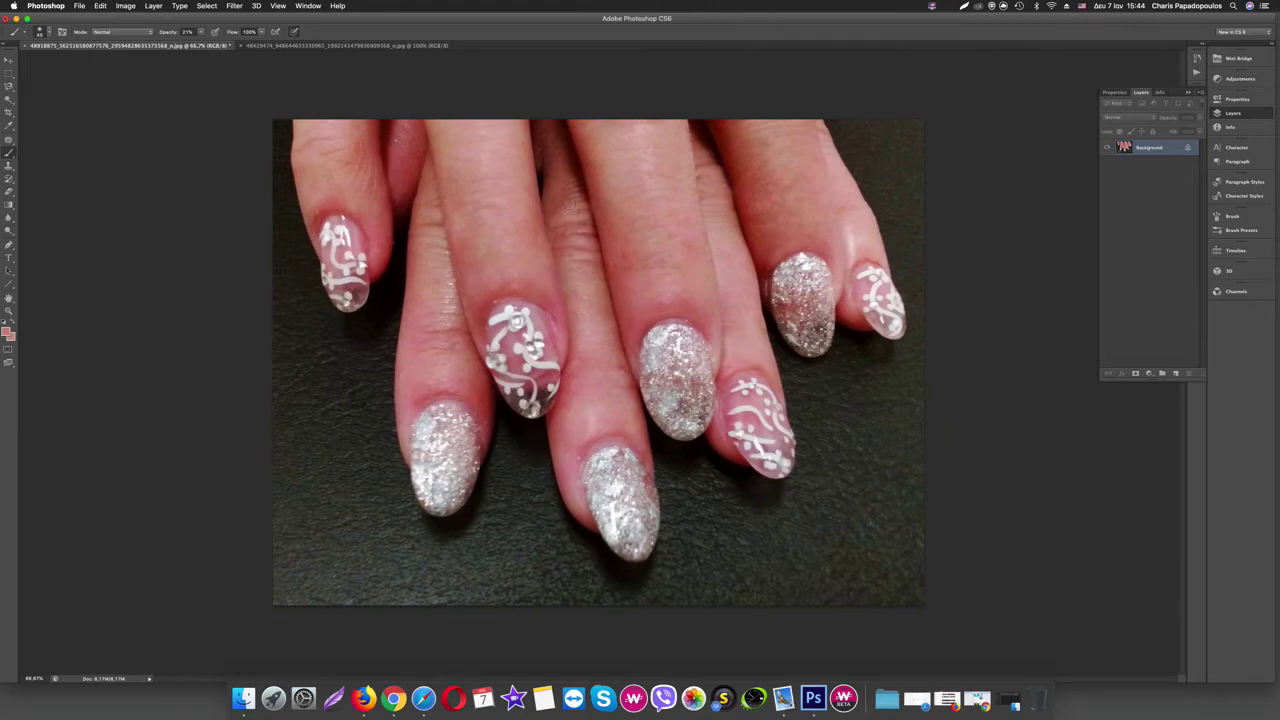
Patch three creases on the finger between the decorated and glitter nails with smooth skin
scroll(630, 290, up, 2)
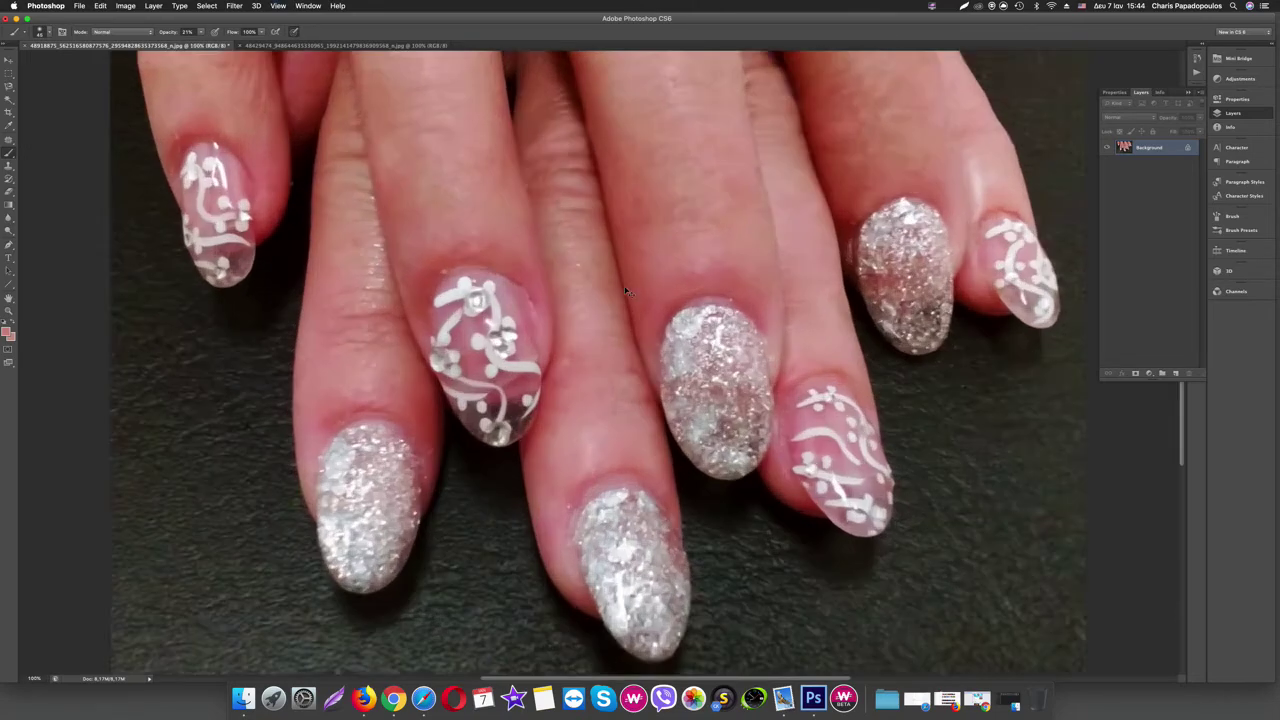
scroll(630, 290, up, 2)
scroll(630, 290, up, 1)
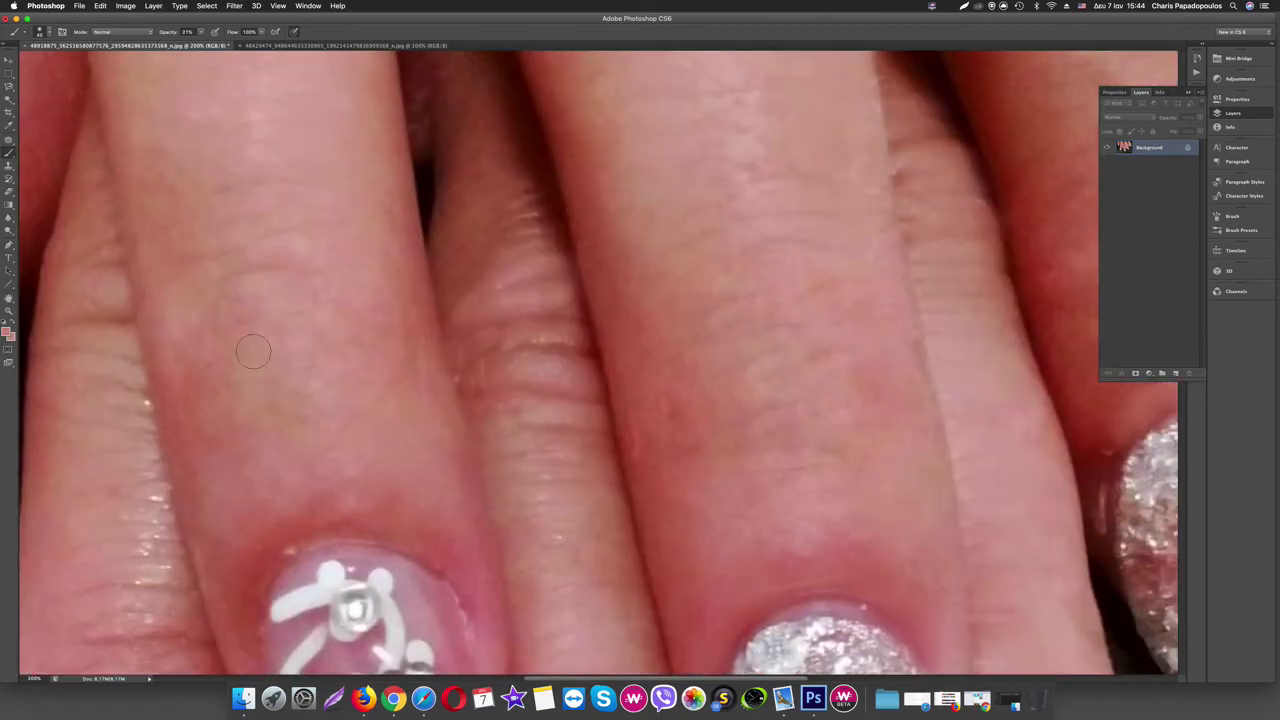
click(8, 143)
scroll(620, 470, down, 1)
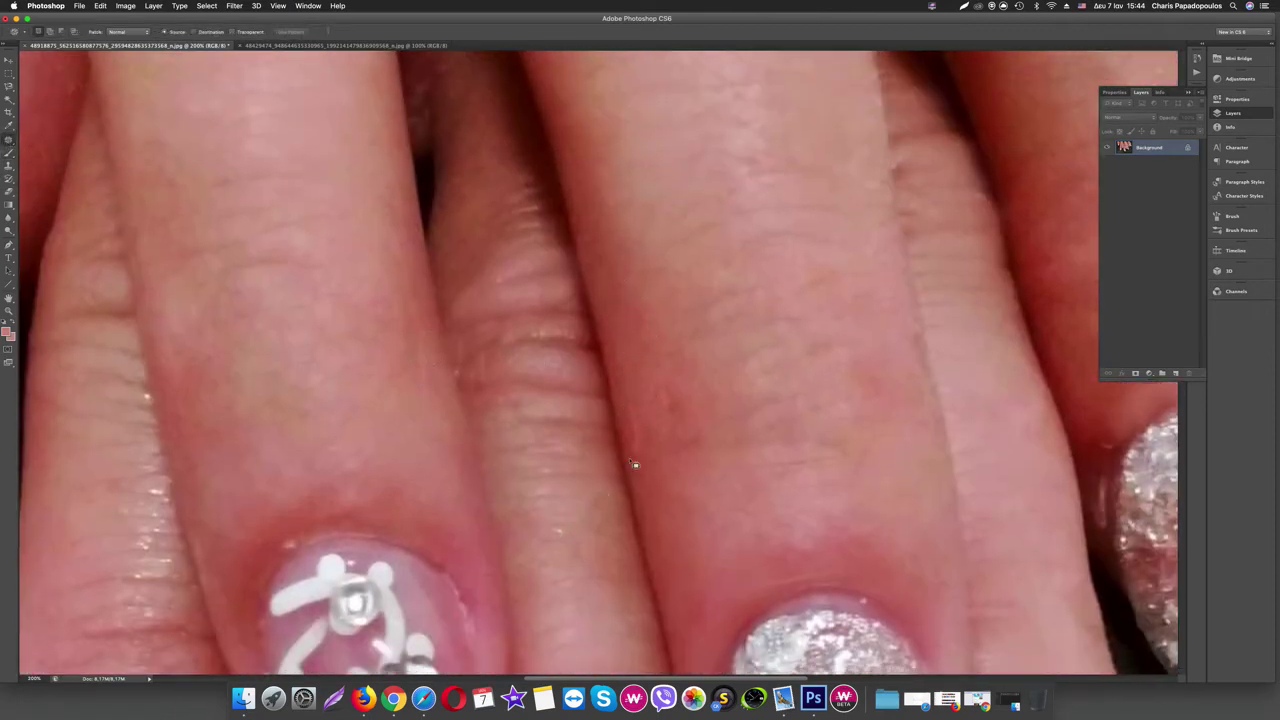
scroll(606, 422, down, 4)
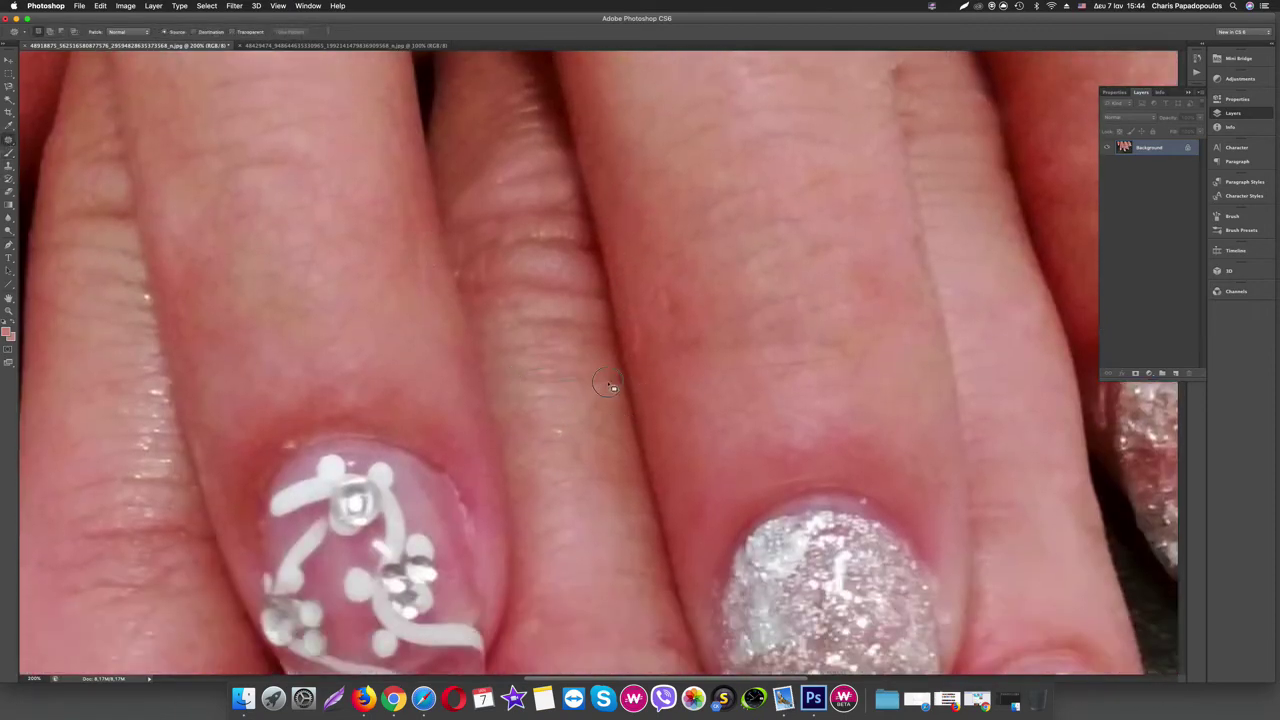
drag(519, 375, 583, 440)
key(ctrl+d)
mouse_move(552, 315)
mouse_down()
mouse_move(528, 323)
mouse_move(603, 340)
mouse_move(557, 309)
mouse_move(543, 349)
mouse_move(557, 360)
mouse_up()
key(ctrl+d)
mouse_move(489, 297)
mouse_down()
mouse_move(603, 297)
mouse_move(533, 292)
mouse_move(531, 337)
mouse_up()
key(ctrl+d)
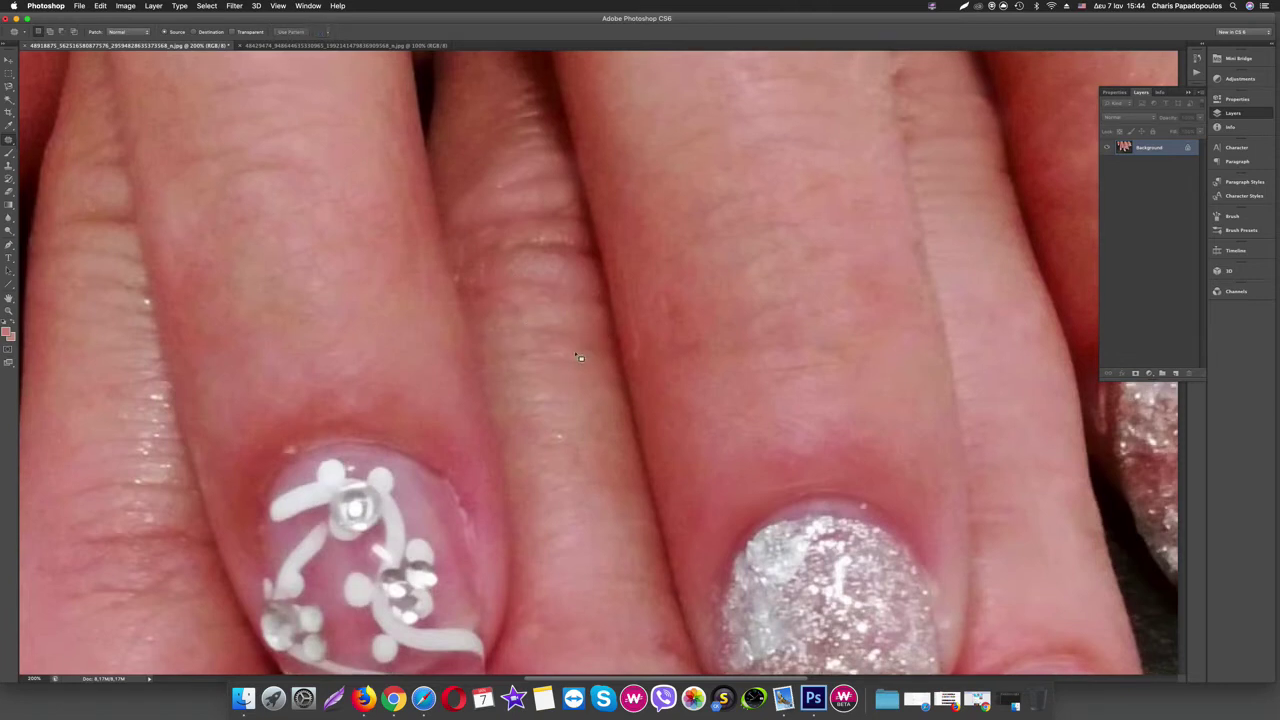
Patch one more crease higher on that finger using smooth skin from below
scroll(579, 357, up, 3)
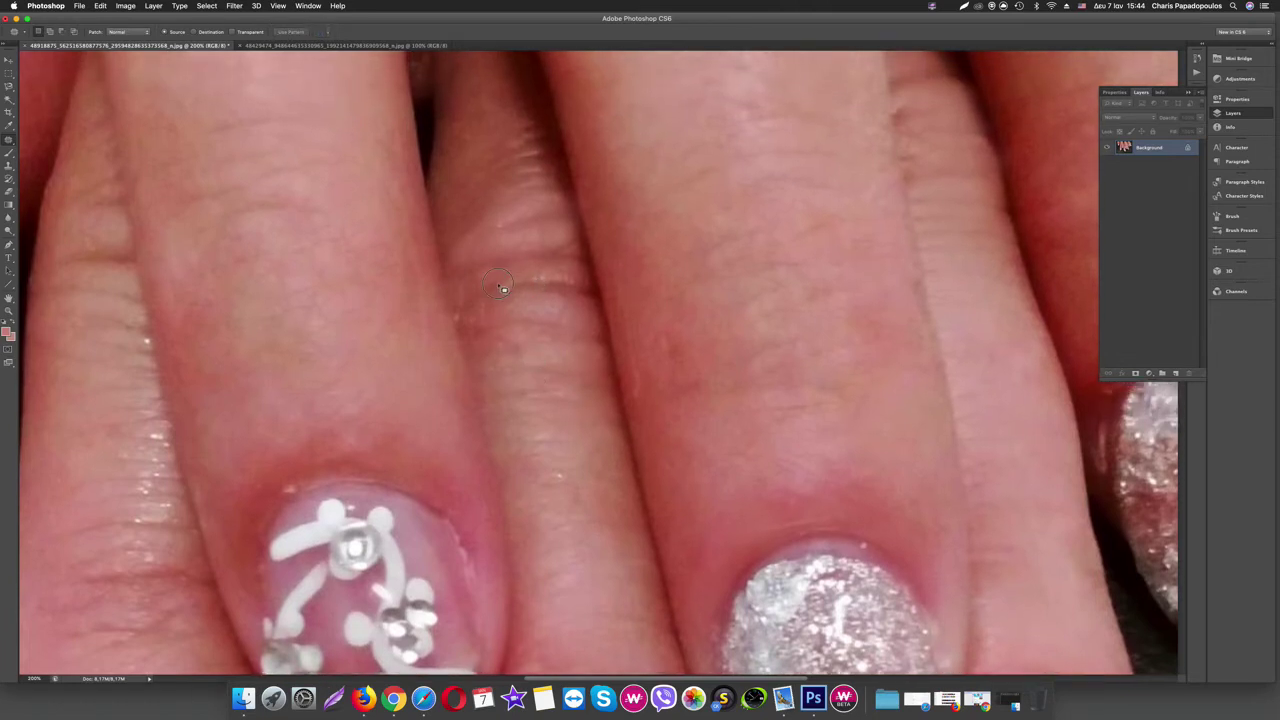
mouse_move(502, 289)
mouse_down()
mouse_move(570, 300)
mouse_move(585, 280)
mouse_move(537, 272)
mouse_move(500, 286)
mouse_up()
drag(540, 288, 557, 434)
key(ctrl+d)
scroll(563, 418, up, 5)
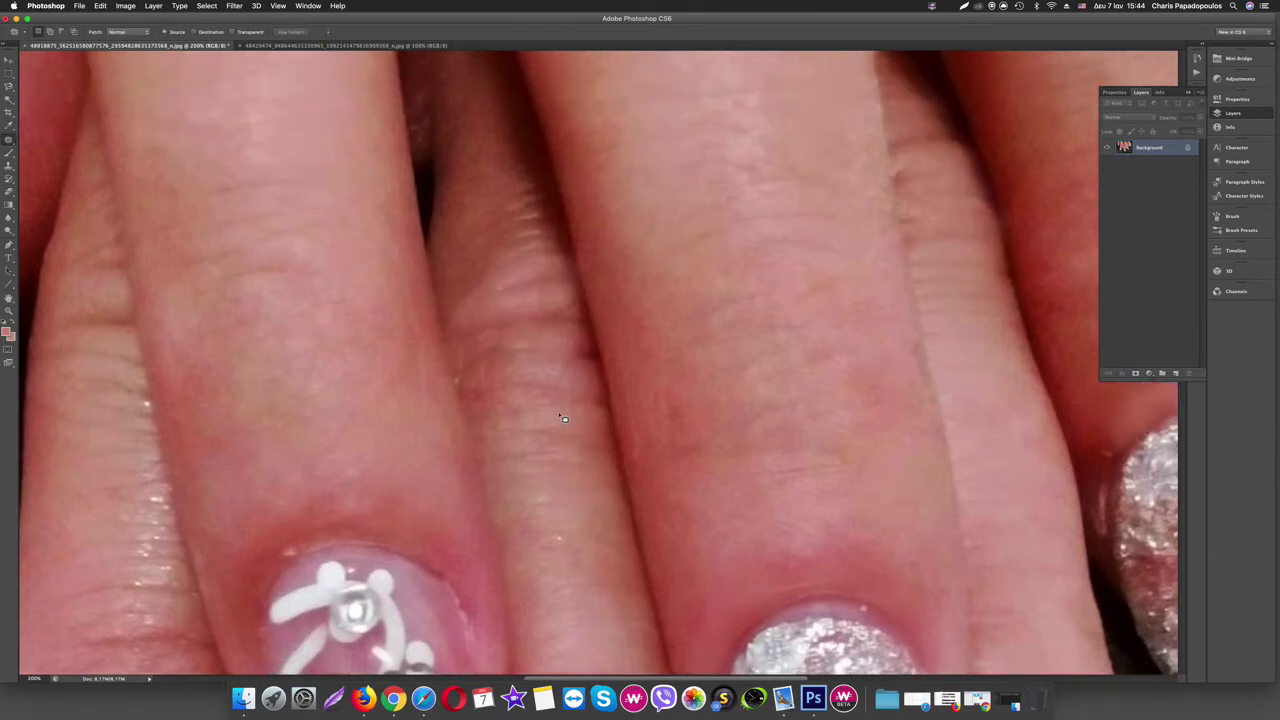
scroll(563, 418, up, 3)
scroll(550, 395, down, 4)
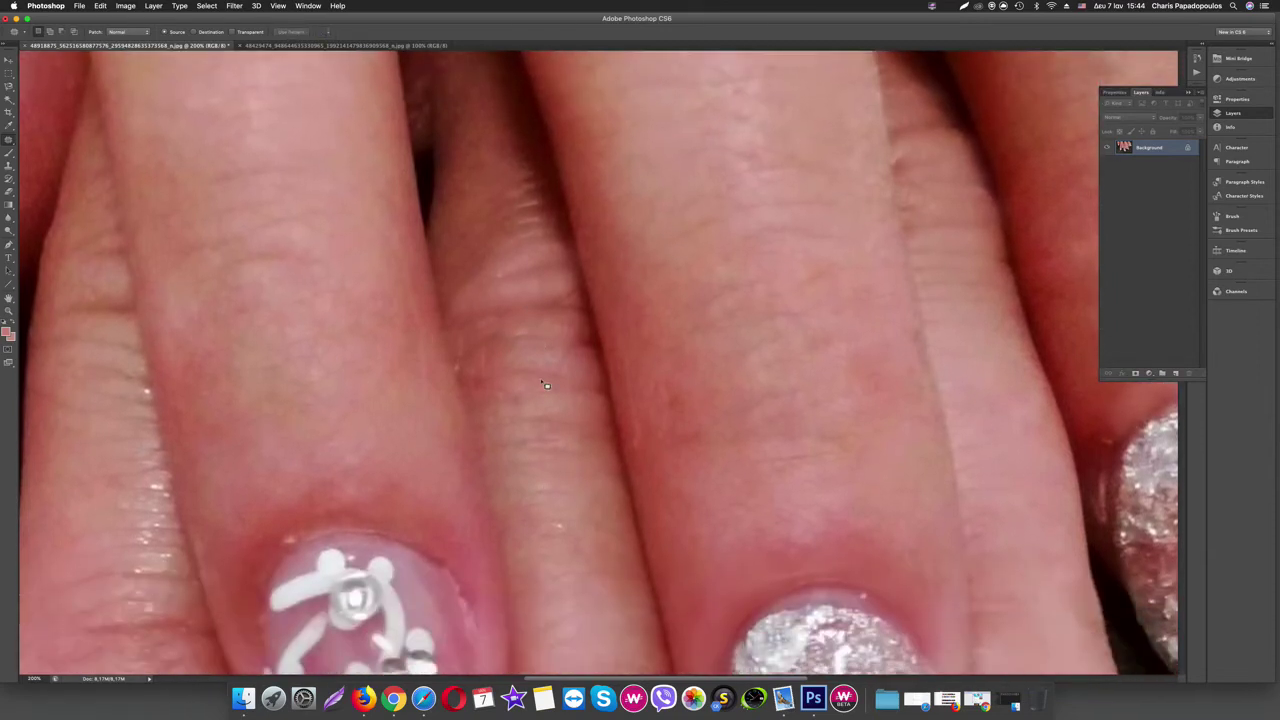
Choose the Brush, then sample skin colour from the middle finger with the Eyedropper
click(9, 152)
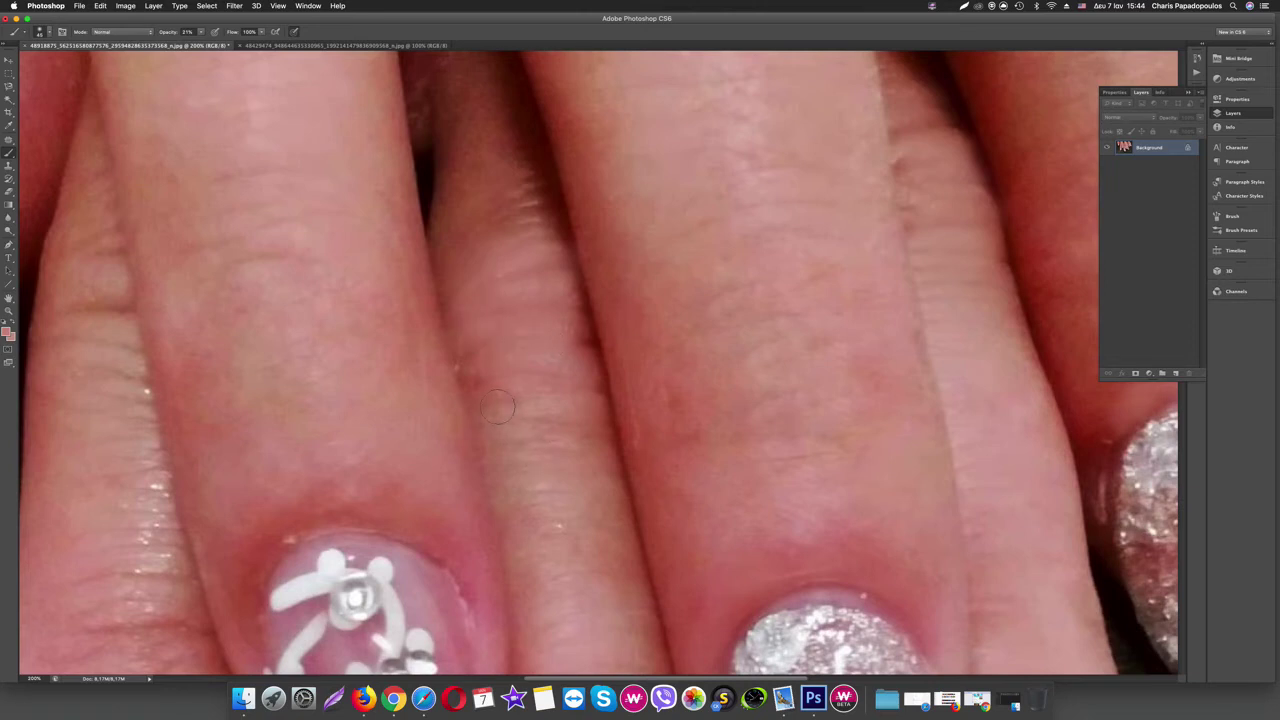
scroll(561, 513, down, 5)
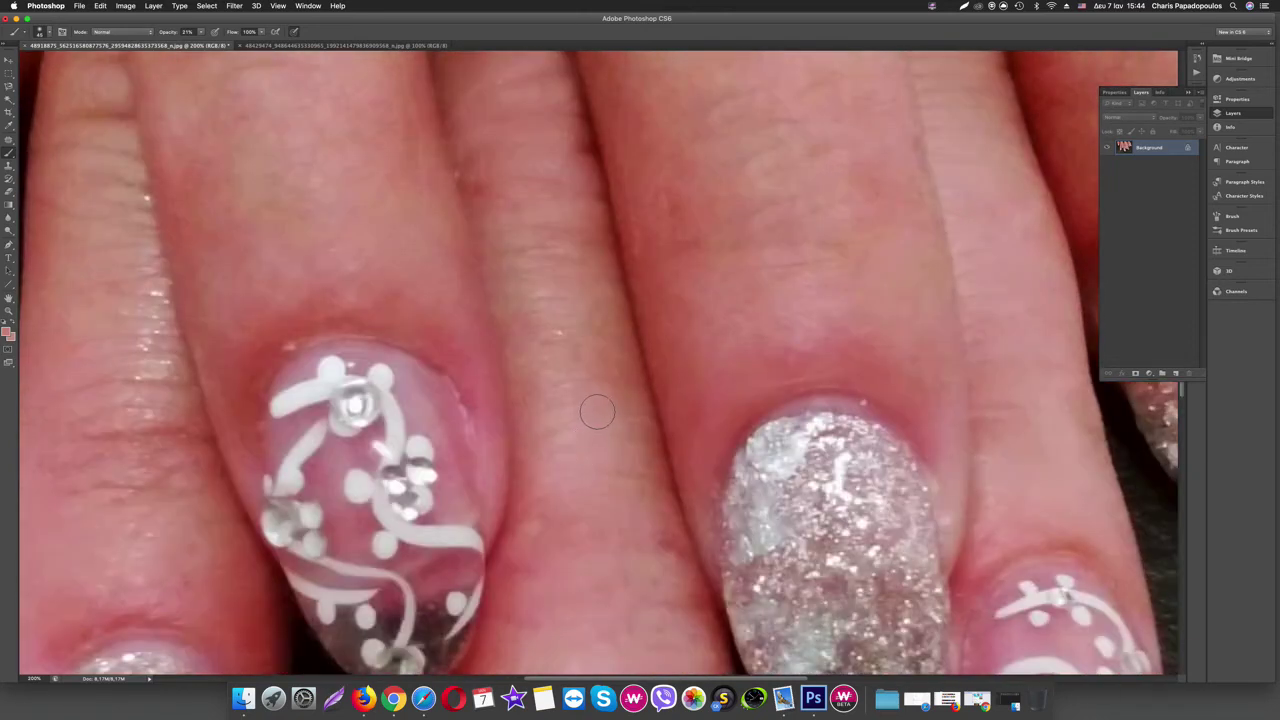
scroll(600, 430, down, 5)
scroll(647, 411, down, 3)
scroll(600, 440, up, 2)
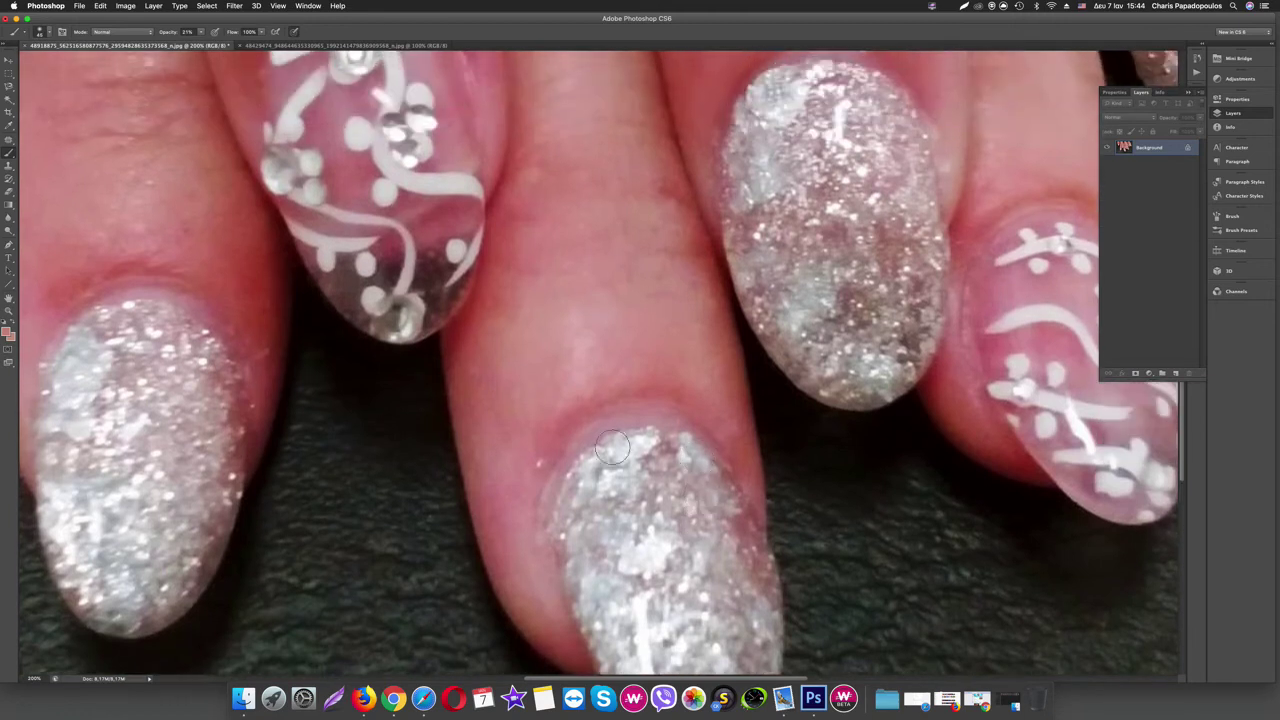
click(8, 128)
click(535, 397)
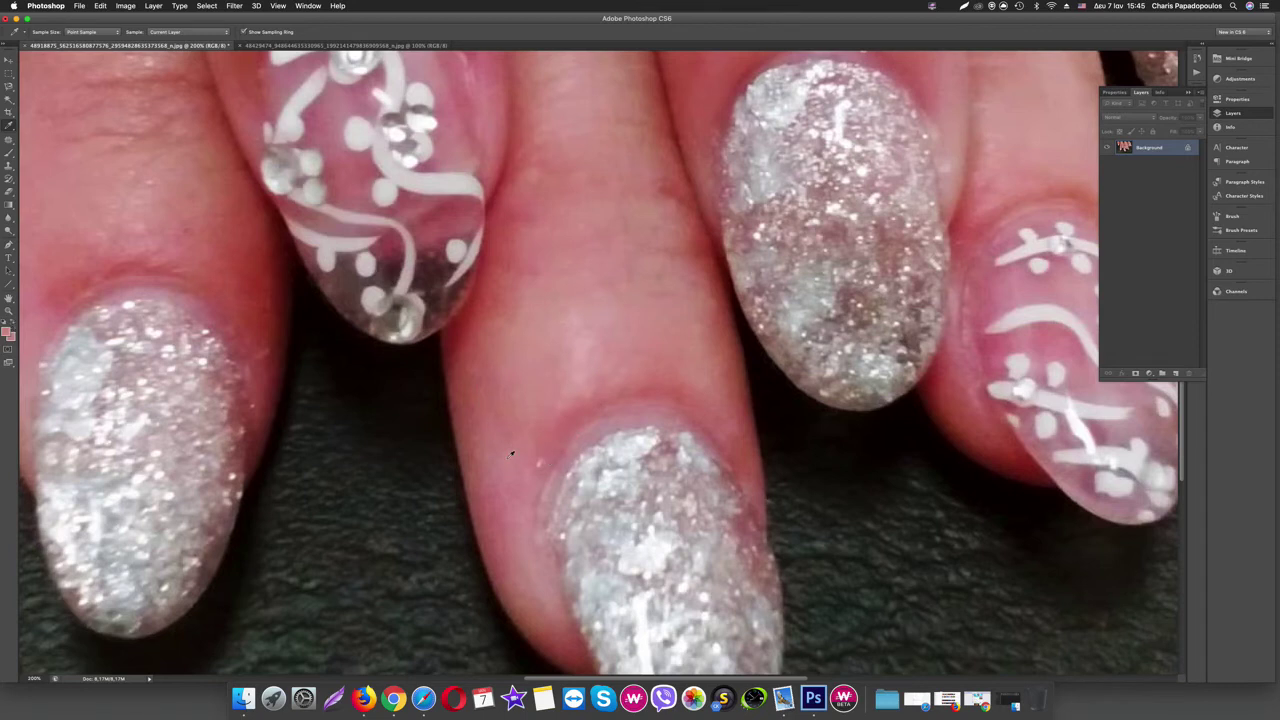
Select the Brush, scroll through the zoomed image, and fit the whole photo on screen
click(14, 154)
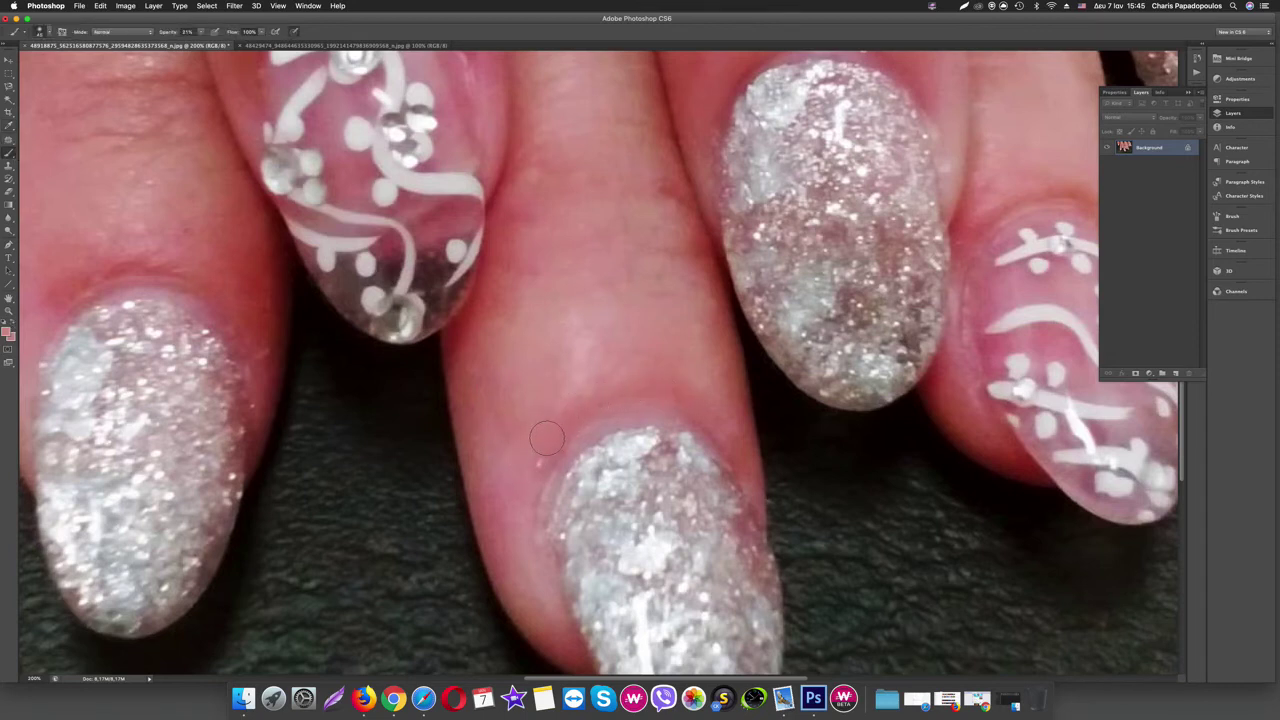
scroll(630, 413, up, 2)
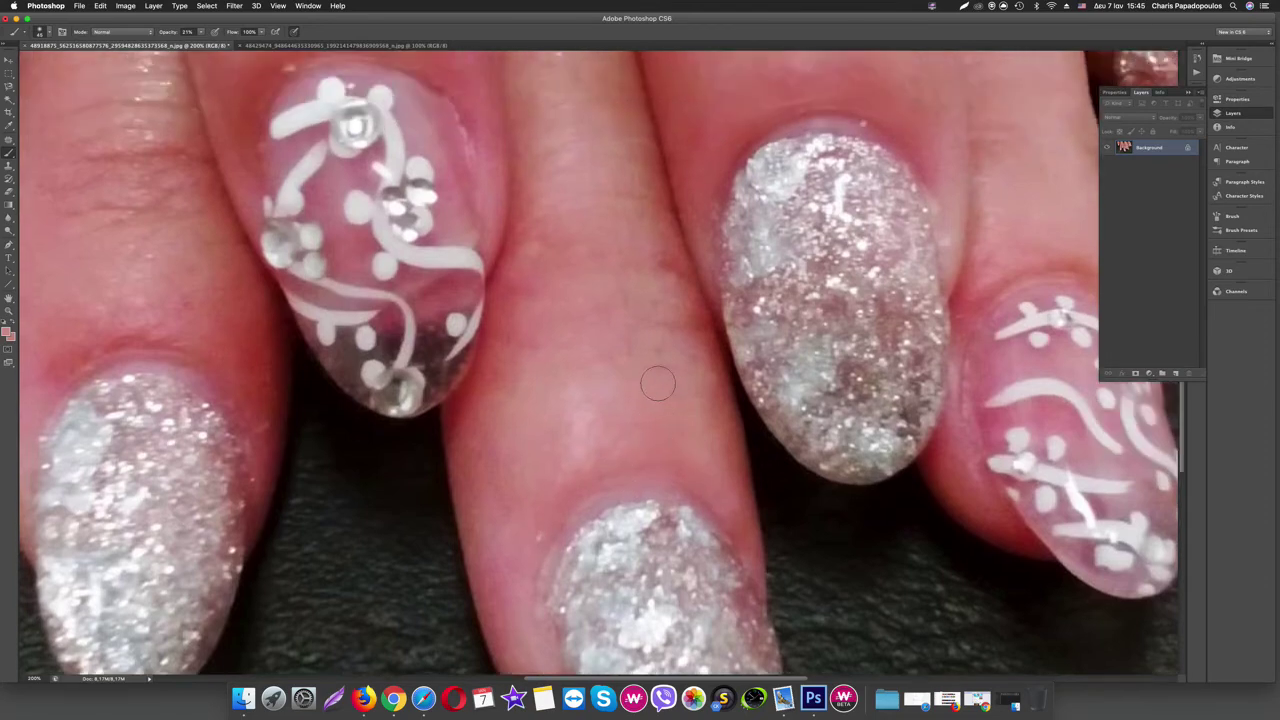
scroll(640, 390, up, 8)
scroll(658, 396, up, 4)
key(super+0)
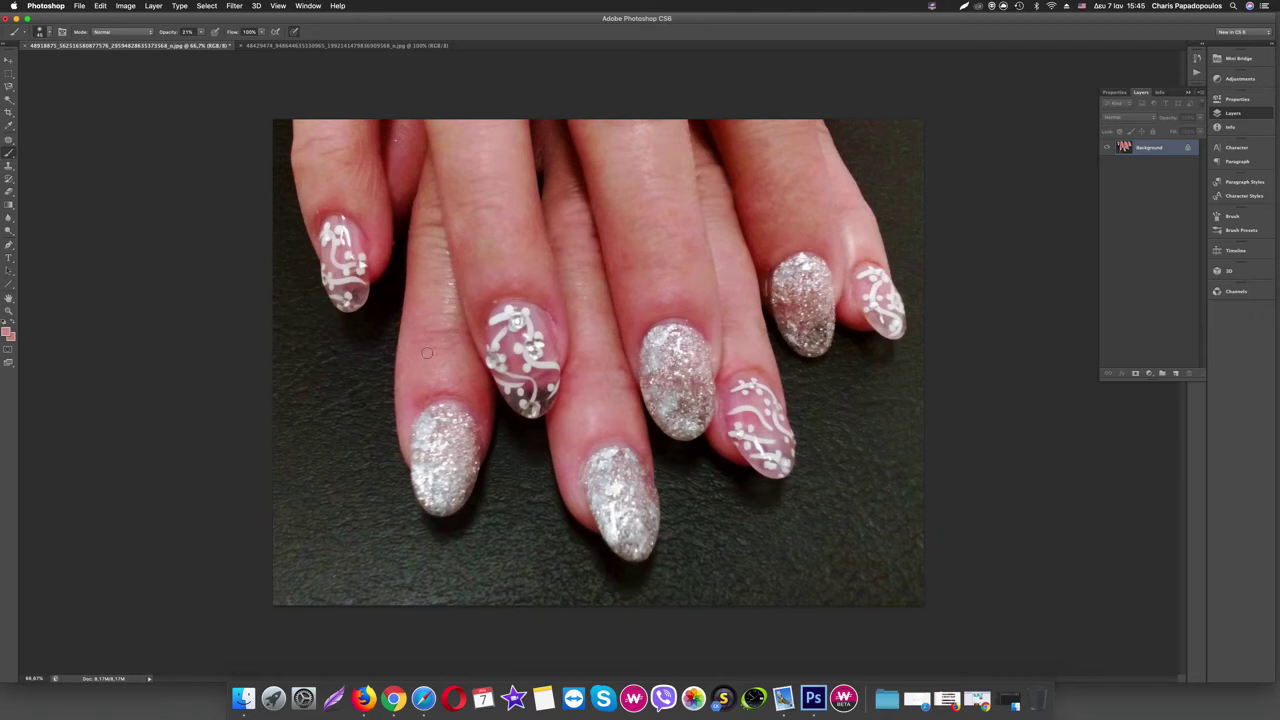
Patch several wrinkled spots on the leftmost finger above its floral nail with clean skin
click(9, 140)
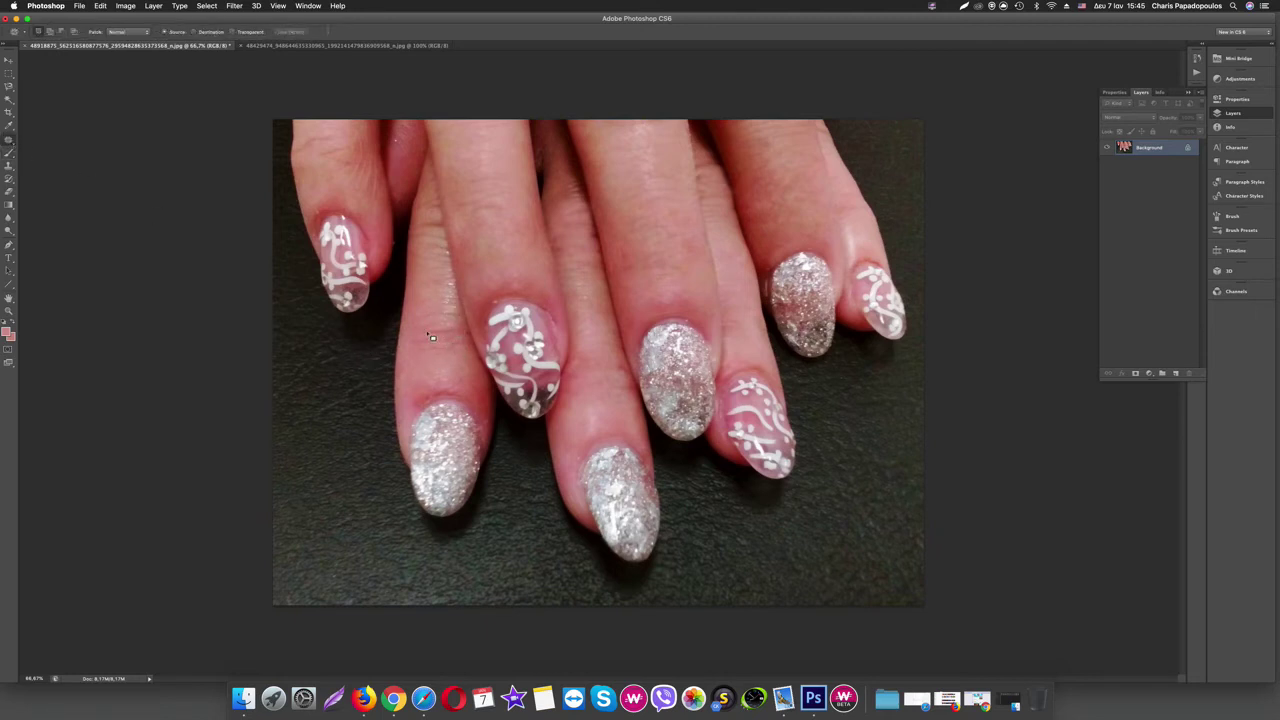
drag(434, 332, 440, 372)
key(ctrl+d)
drag(444, 324, 445, 336)
key(ctrl+d)
drag(434, 256, 438, 296)
key(ctrl+d)
drag(430, 229, 432, 280)
key(ctrl+d)
mouse_move(330, 145)
mouse_down()
mouse_move(335, 170)
mouse_move(317, 139)
mouse_move(326, 191)
mouse_up()
key(ctrl+d)
key(ctrl+d)
Undo the unwanted last patch with Edit > Step Backward
click(101, 10)
click(103, 16)
click(101, 10)
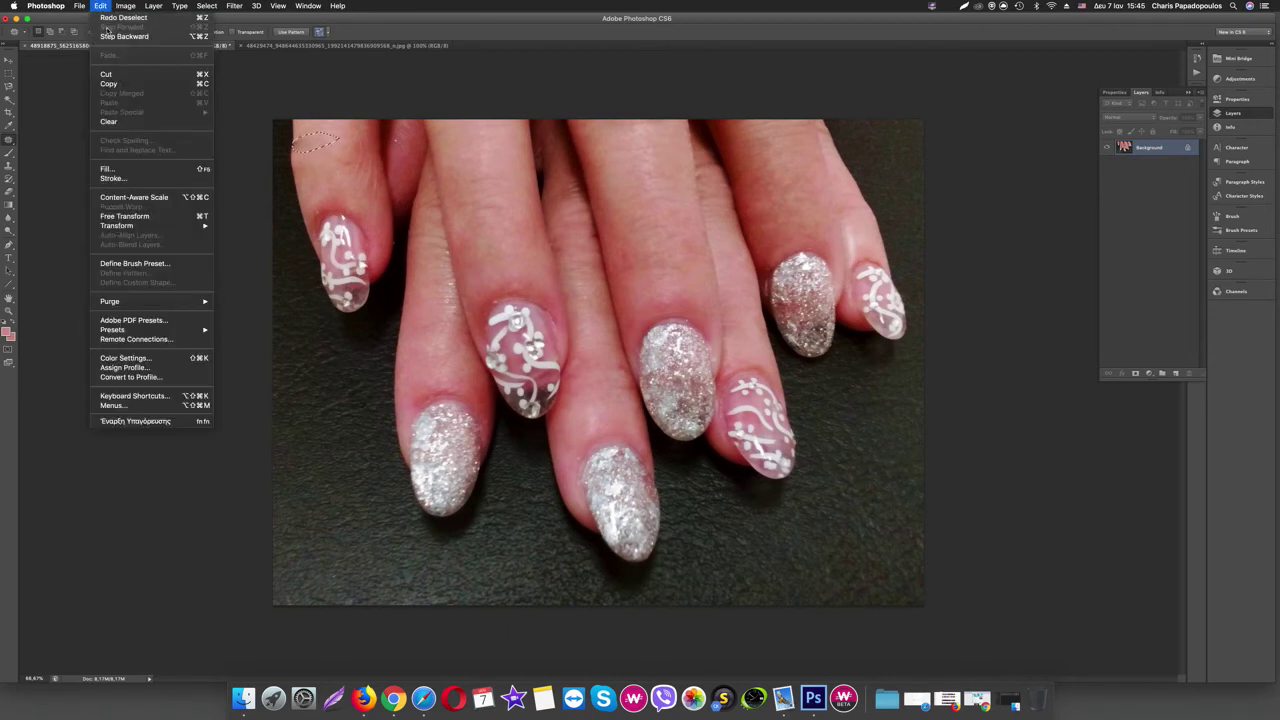
click(115, 38)
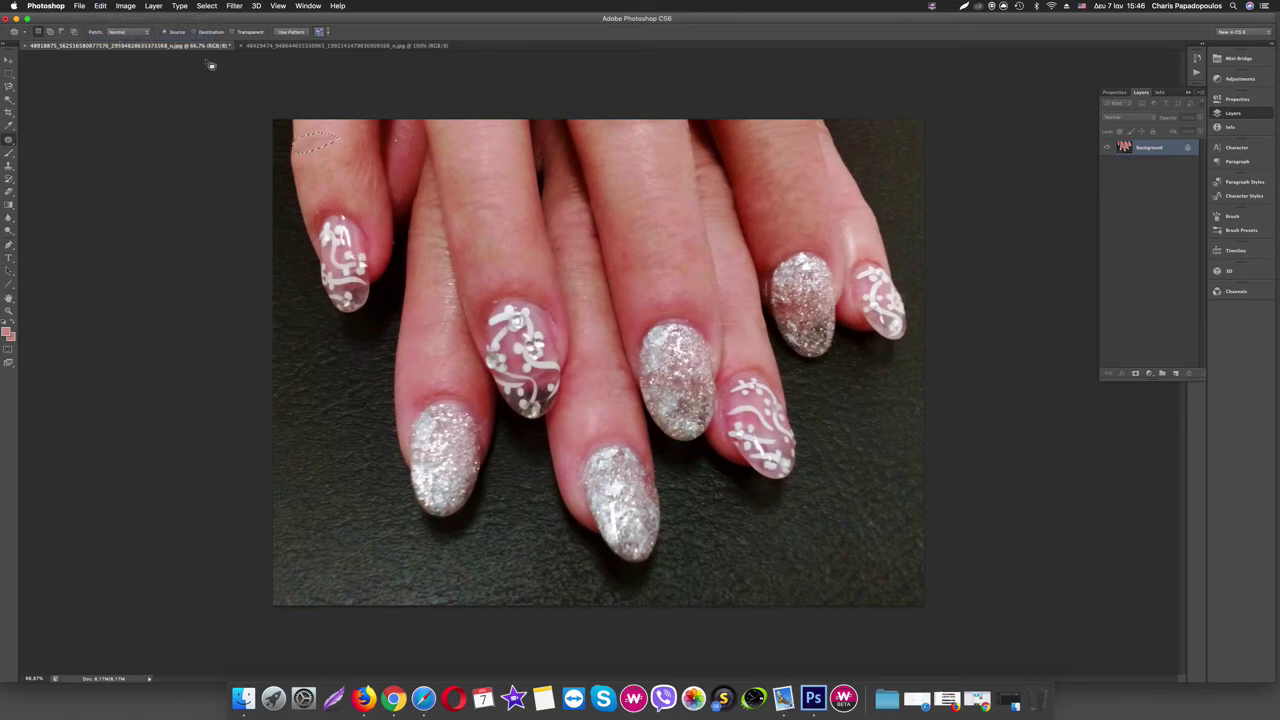
click(333, 175)
Patch the wrinkles at the top of the leftmost fingertip with nearby smooth skin
drag(300, 134, 340, 143)
drag(341, 145, 312, 160)
click(339, 185)
mouse_move(365, 163)
mouse_down()
mouse_move(375, 160)
mouse_move(330, 178)
mouse_move(360, 160)
mouse_up()
click(355, 193)
click(352, 183)
drag(362, 130, 337, 137)
click(354, 183)
click(9, 128)
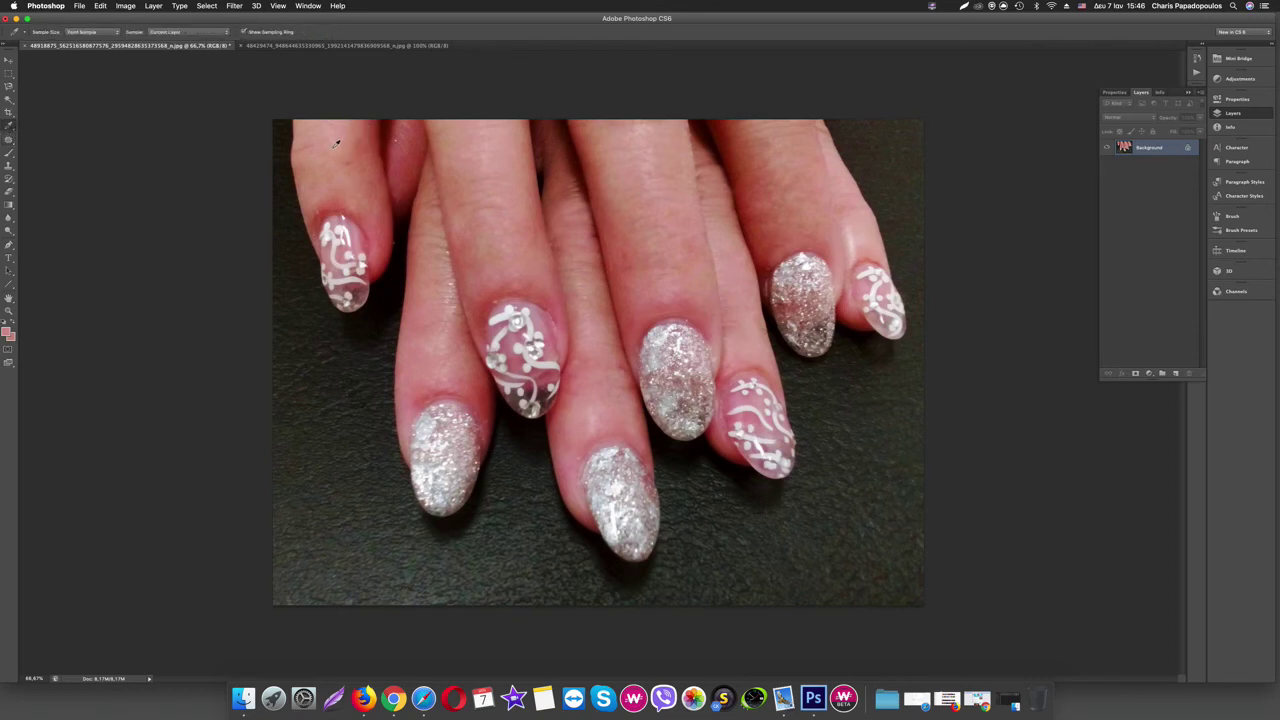
Sample fingertip skin and softly paint it over the fingertip with a smaller brush
click(335, 144)
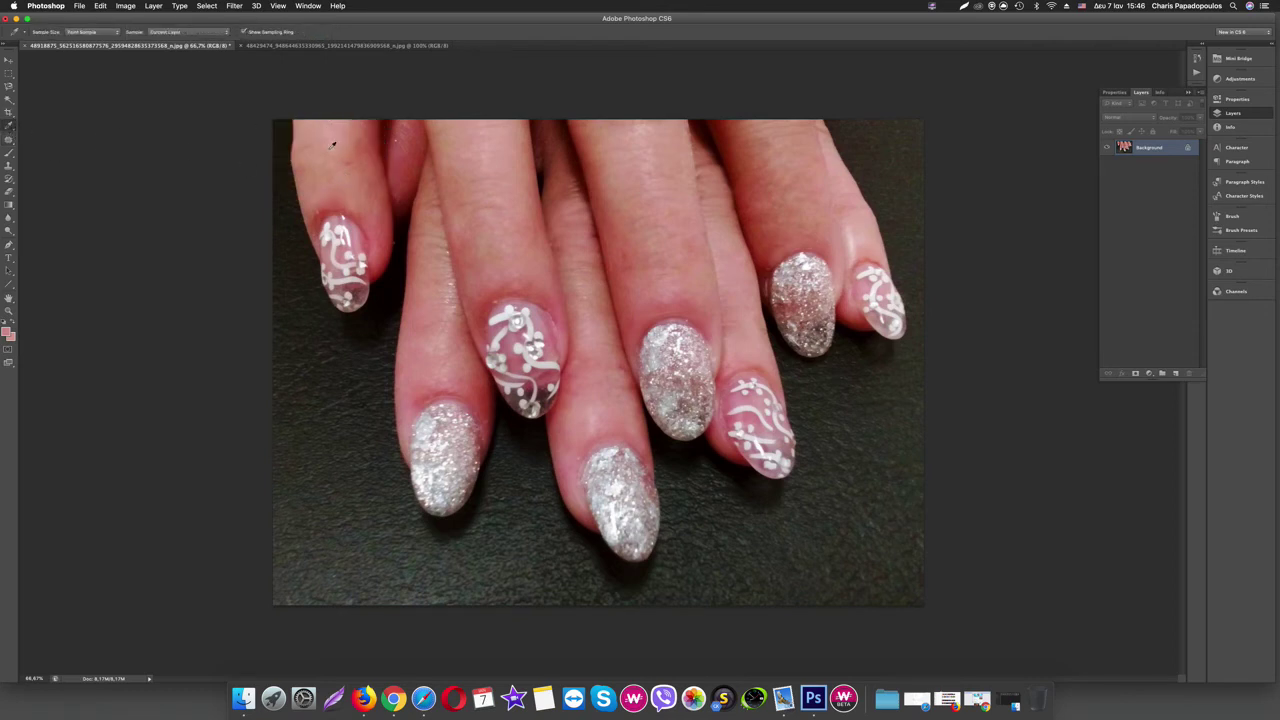
click(9, 152)
drag(305, 147, 335, 164)
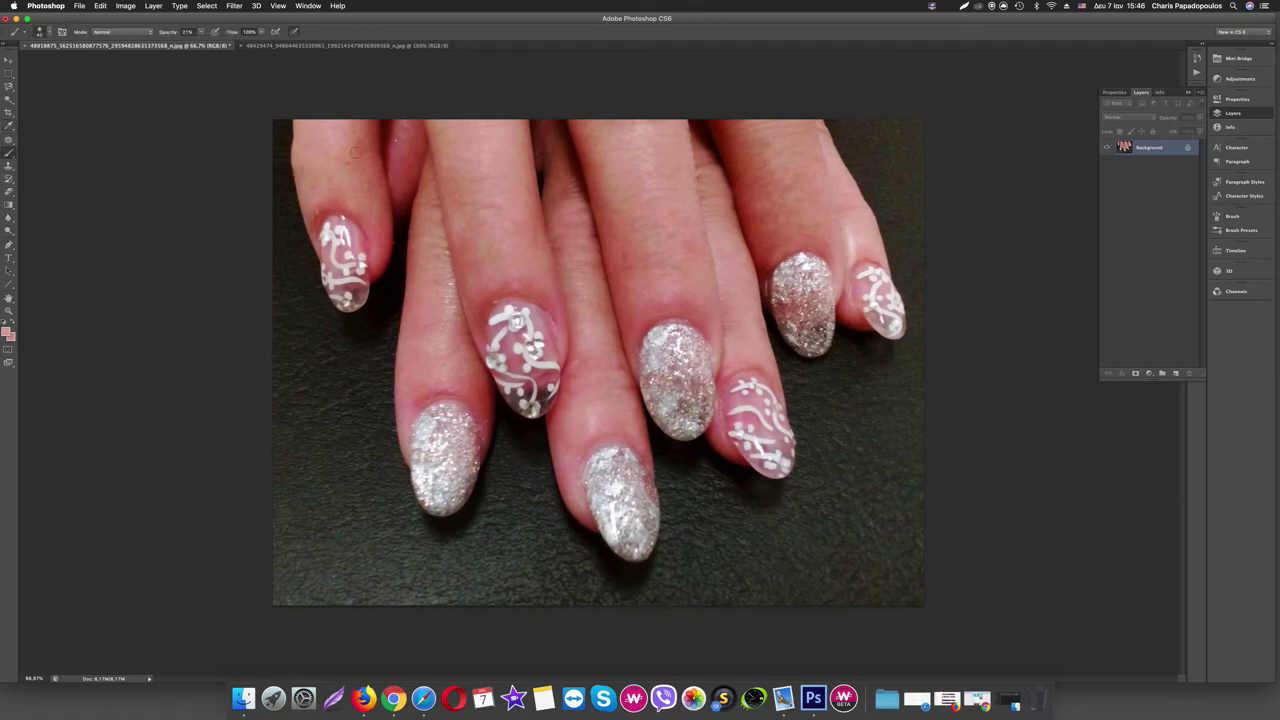
key(bracketleft)
key(bracketleft)
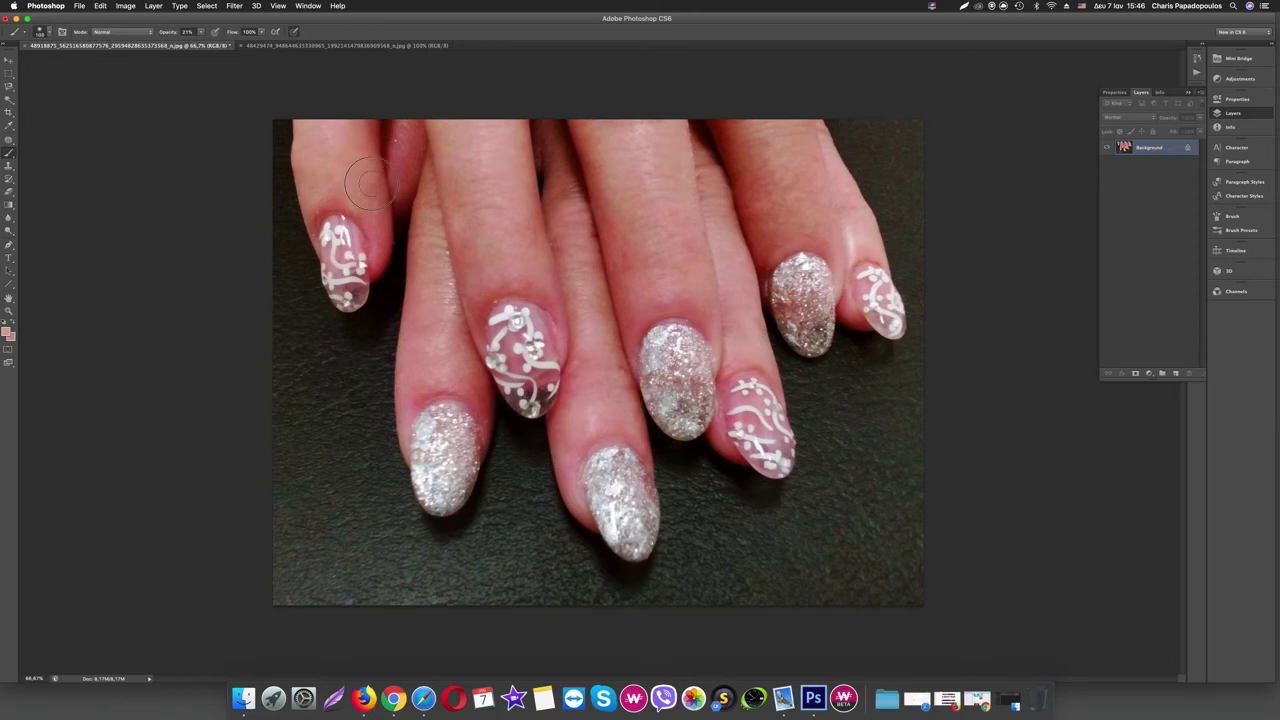
mouse_move(361, 150)
mouse_down()
mouse_move(326, 180)
mouse_move(304, 172)
mouse_move(313, 183)
mouse_up()
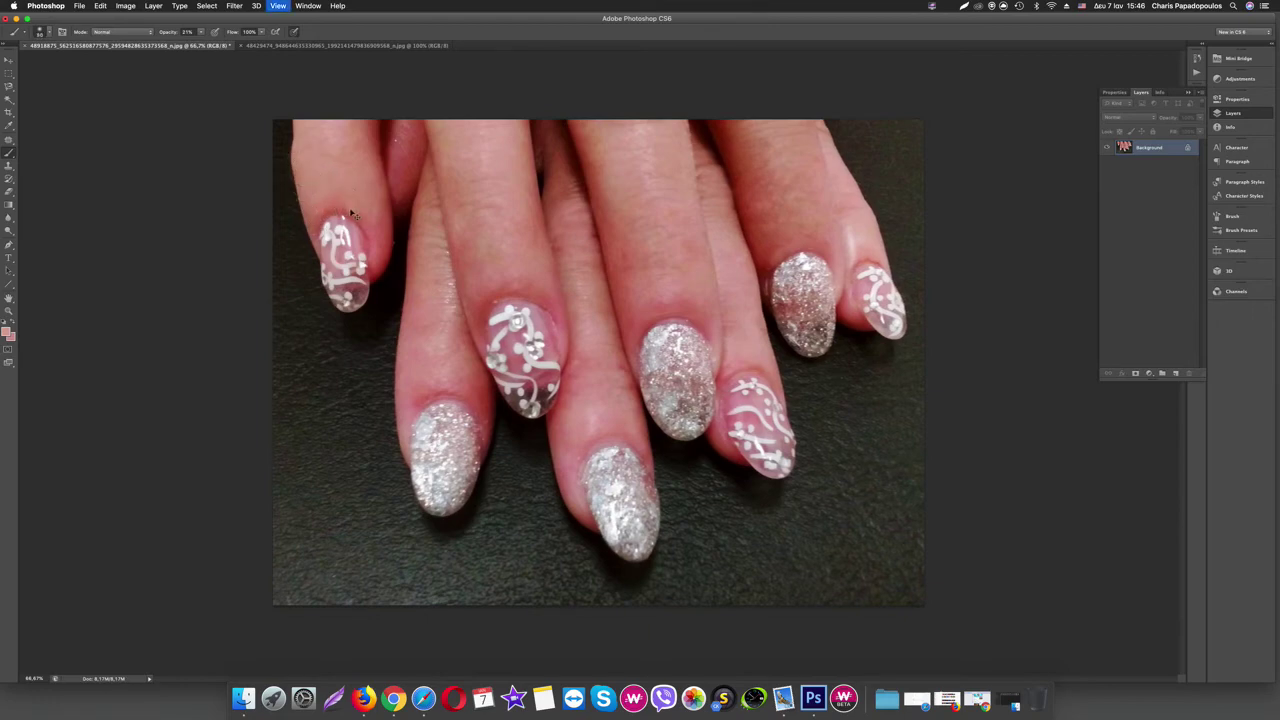
Scroll around to inspect the smoothed fingers, then view the whole photo at 66.7%
scroll(347, 208, up, 1)
scroll(319, 217, up, 2)
scroll(232, 268, up, 1)
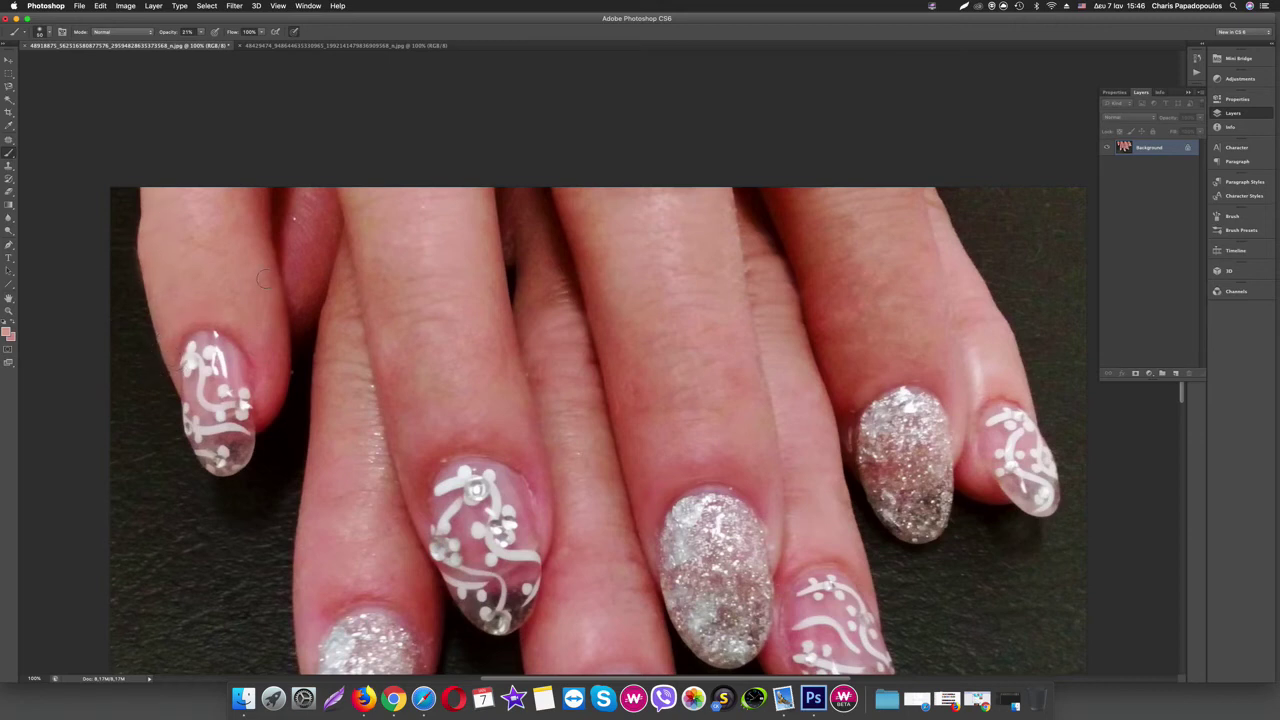
scroll(335, 265, down, 2)
scroll(340, 270, down, 1)
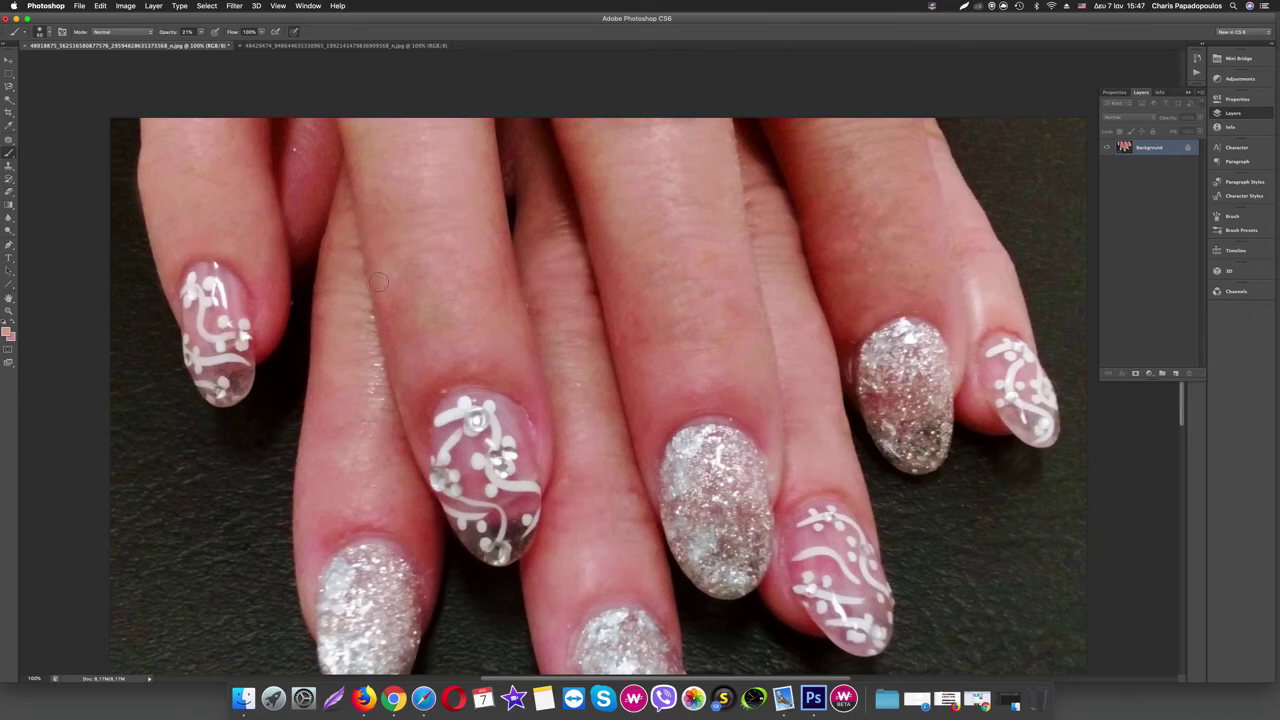
scroll(379, 283, down, 3)
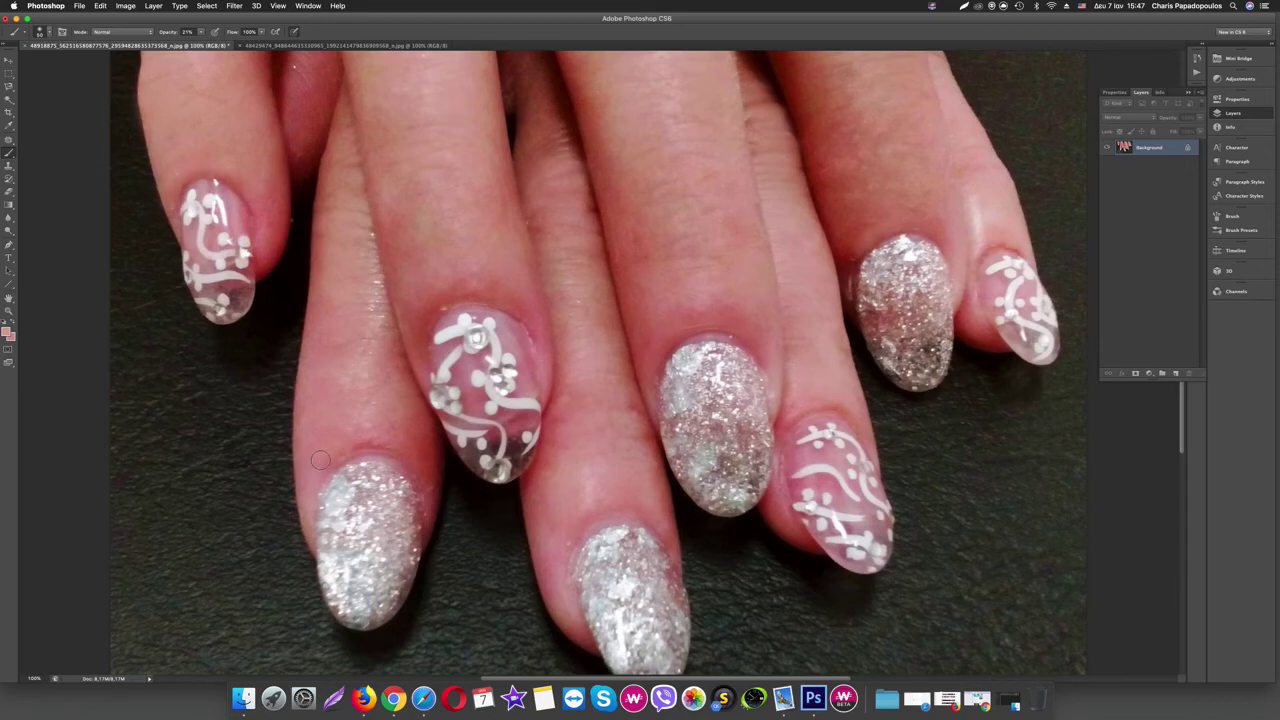
scroll(427, 442, up, 1)
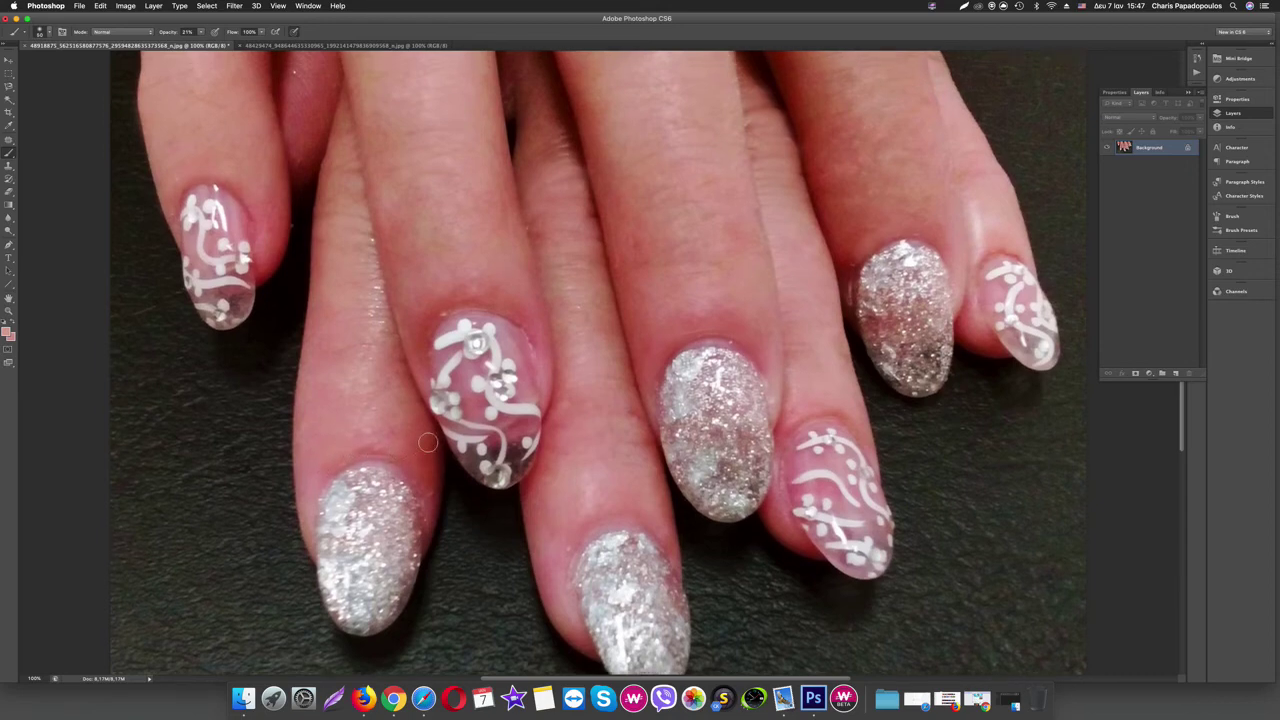
scroll(427, 442, up, 2)
scroll(688, 358, down, 2)
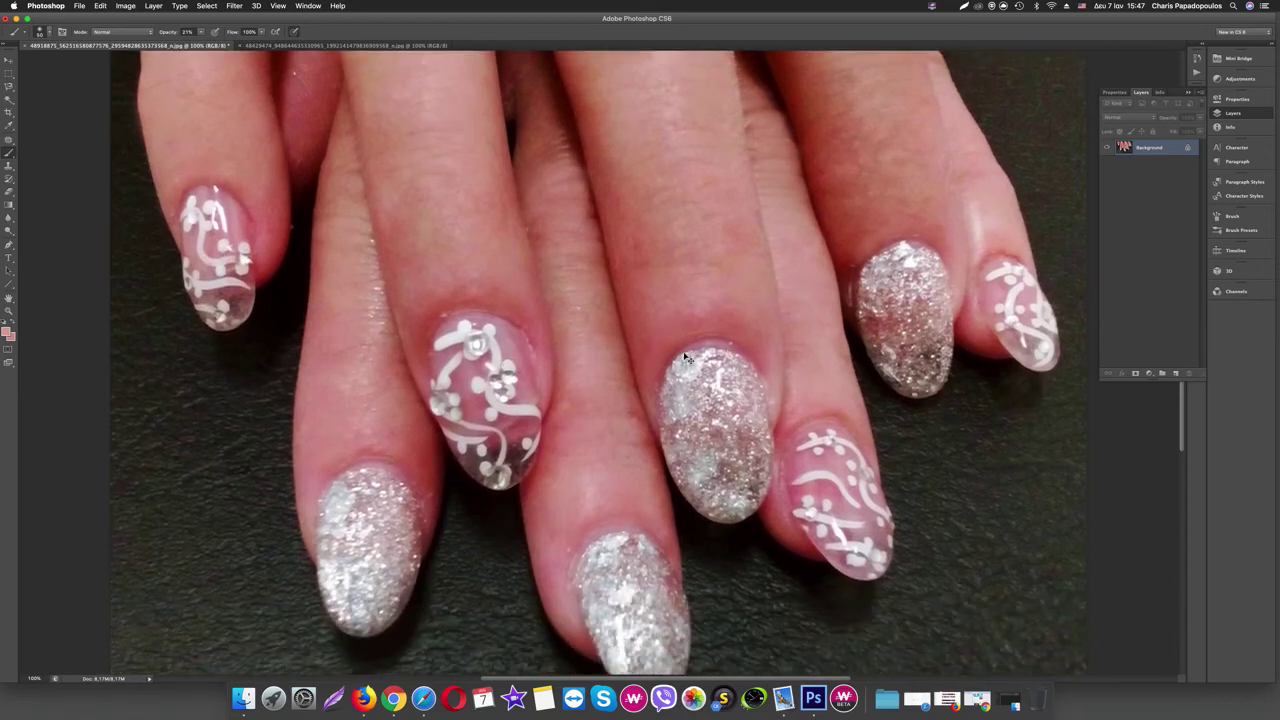
key(ctrl+minus)
key(ctrl+minus)
key(ctrl+plus)
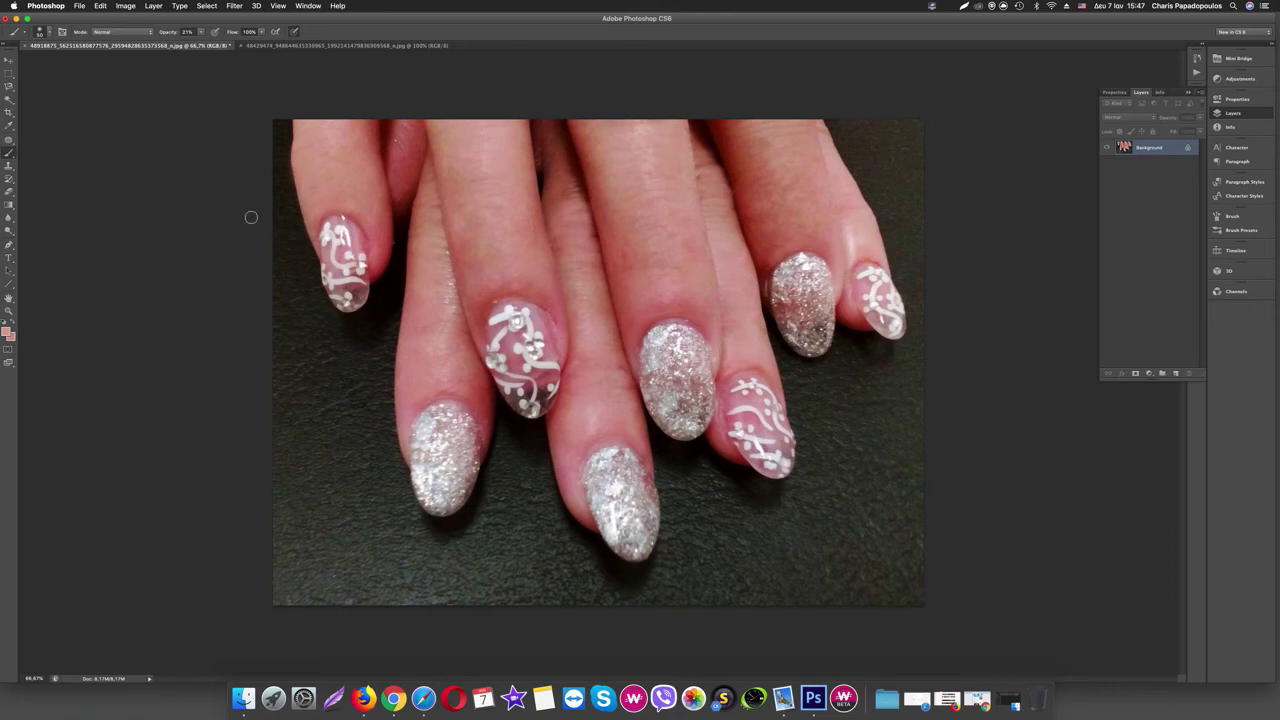
Apply Image > Auto Tone and Auto Color to the nail photo
click(125, 5)
mouse_move(141, 36)
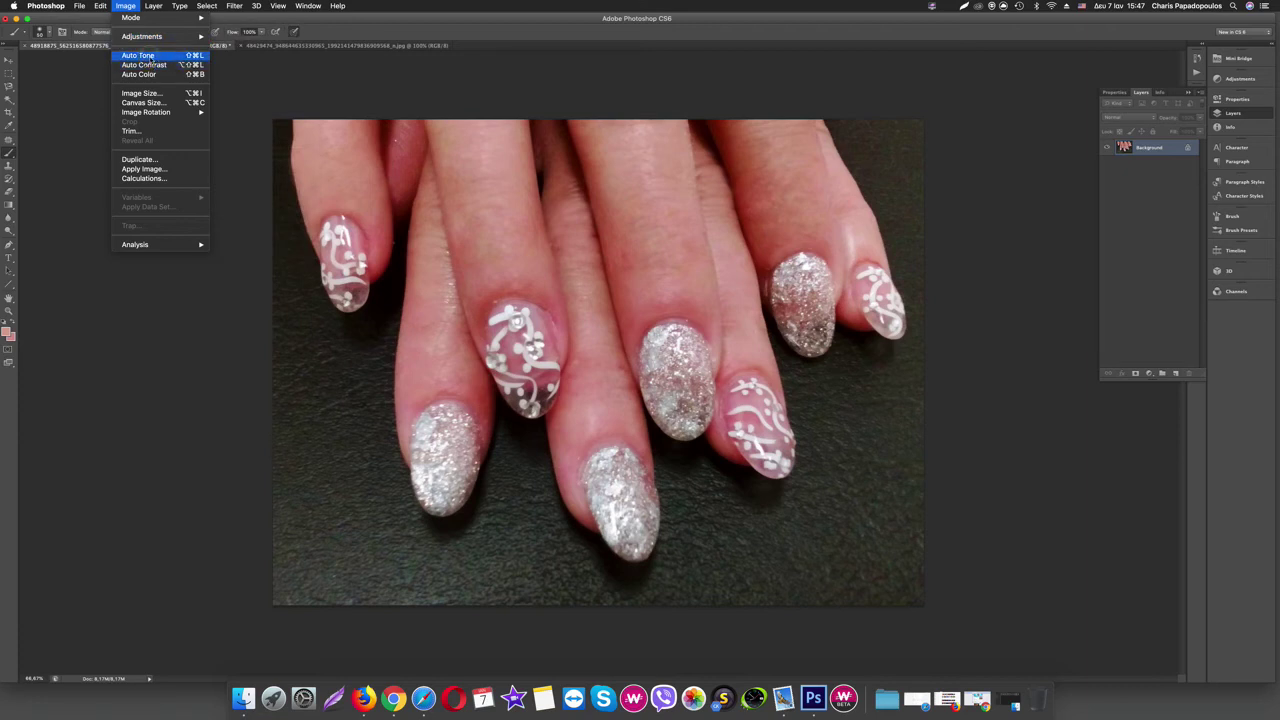
click(147, 57)
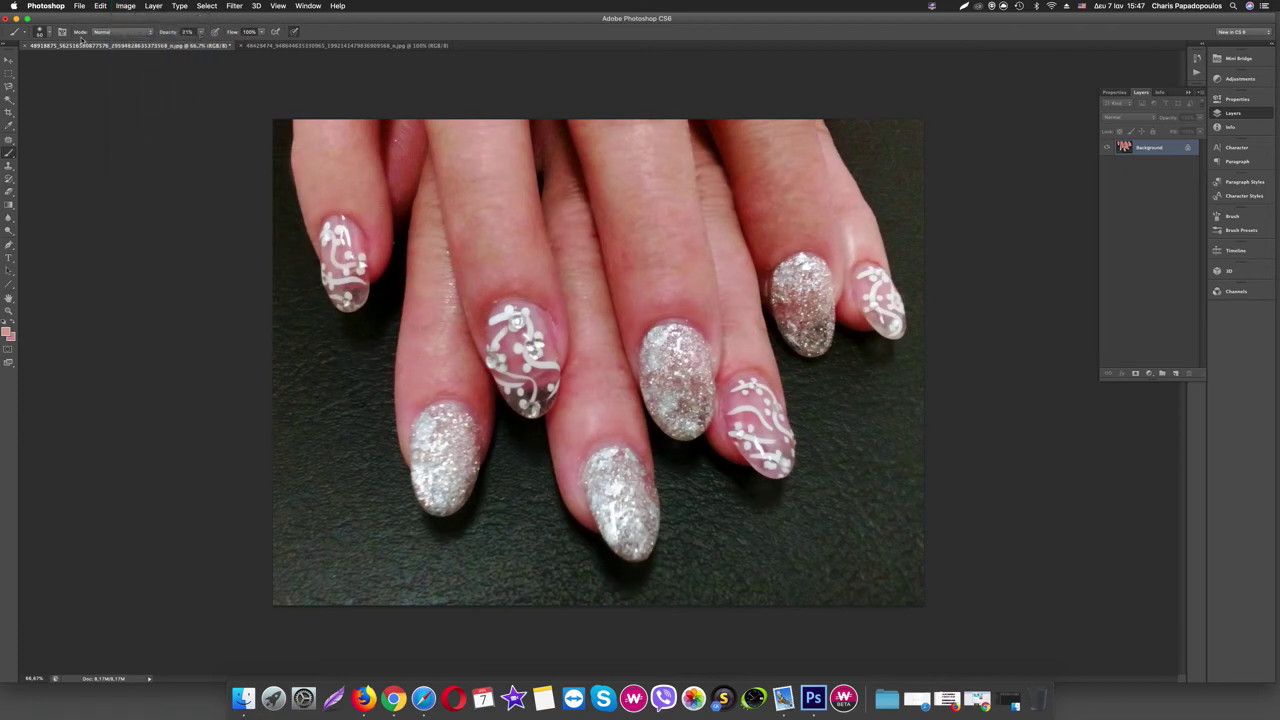
click(124, 6)
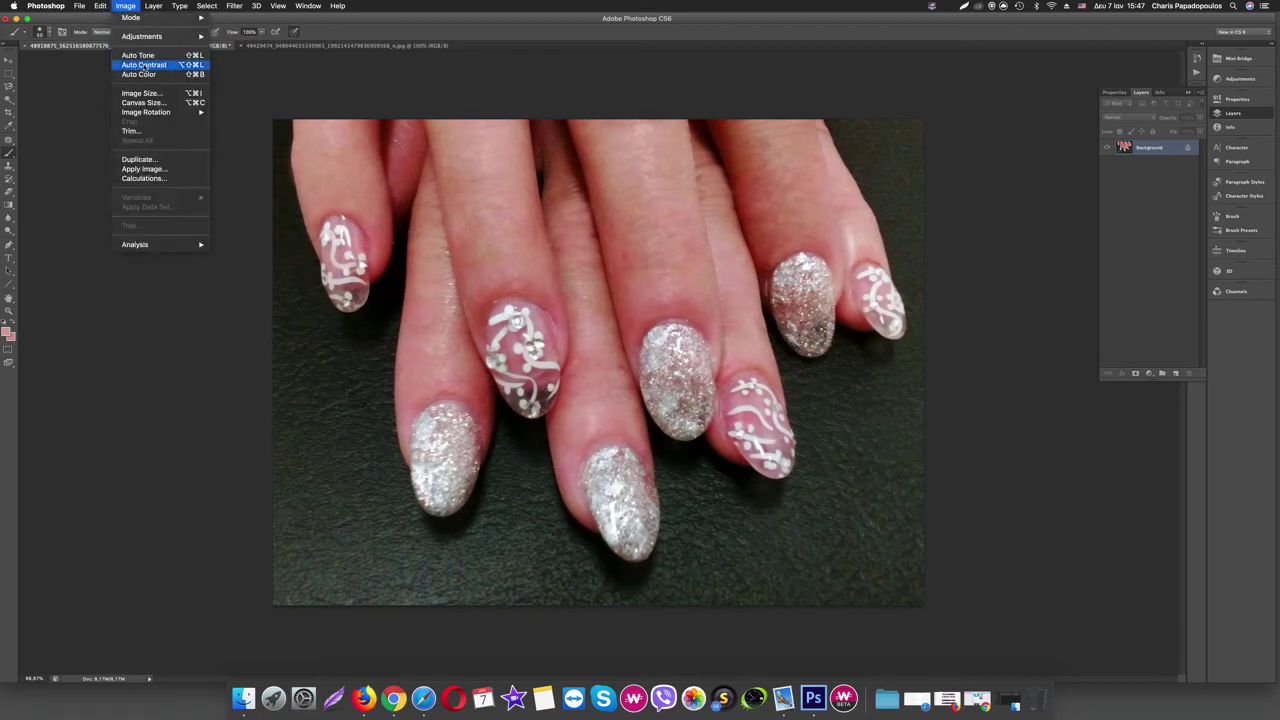
click(146, 75)
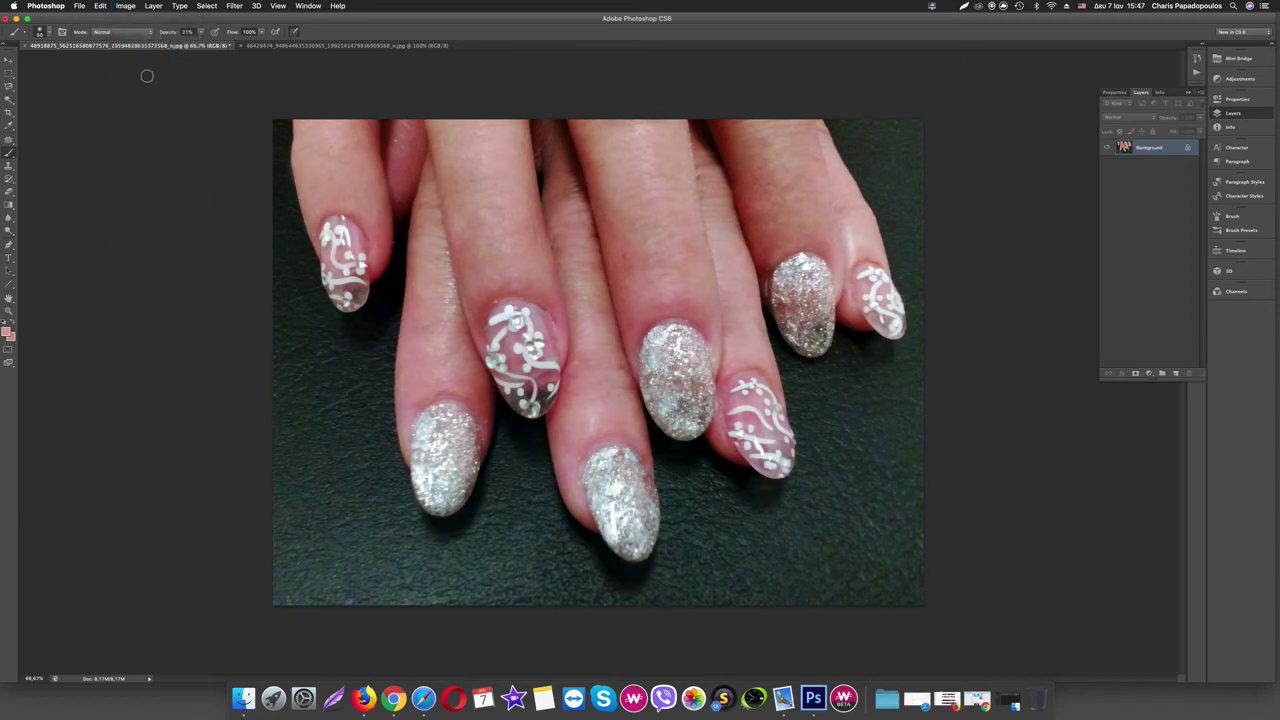
click(126, 7)
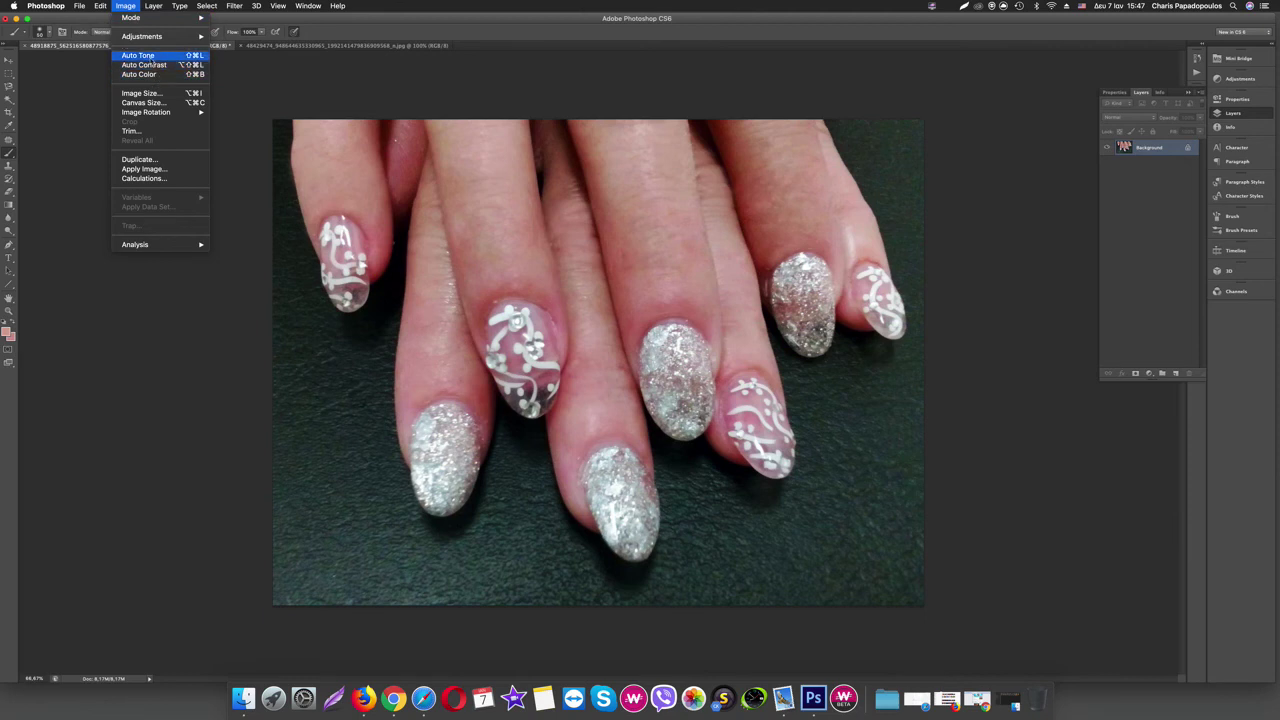
mouse_move(142, 36)
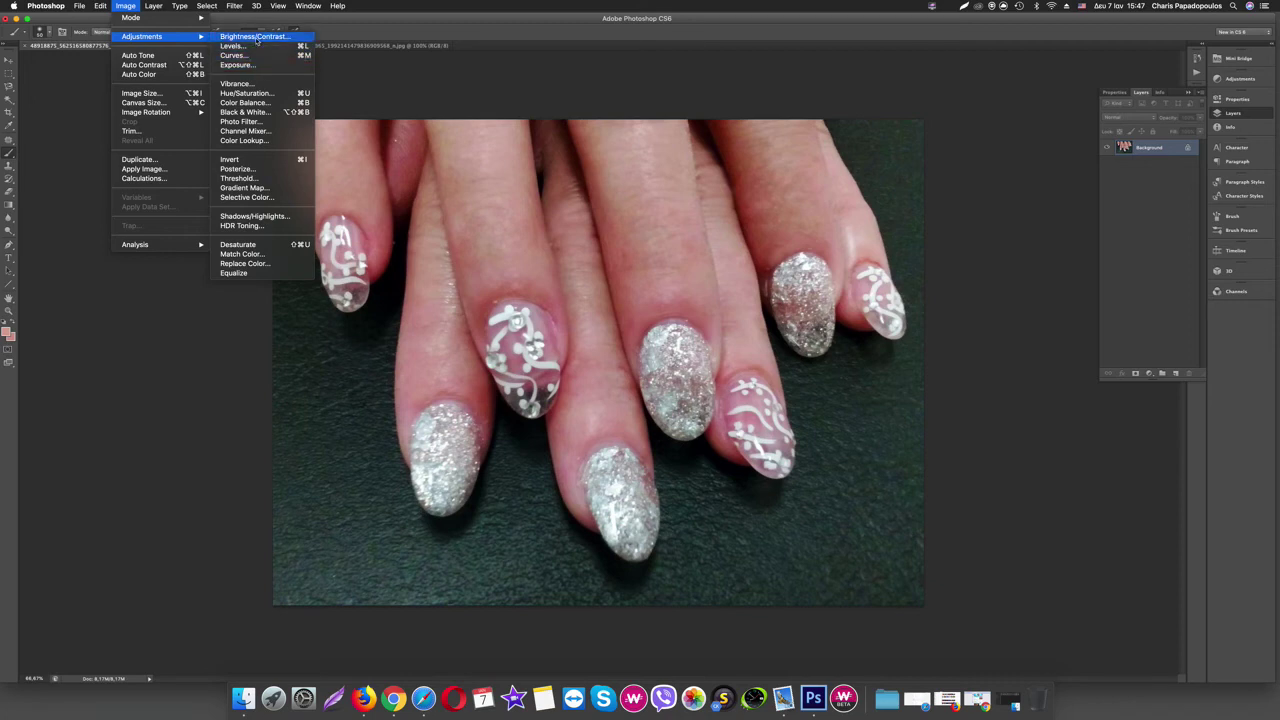
Raise the photo's brightness to 56 with Brightness/Contrast, moving the dialog off the nails
click(257, 40)
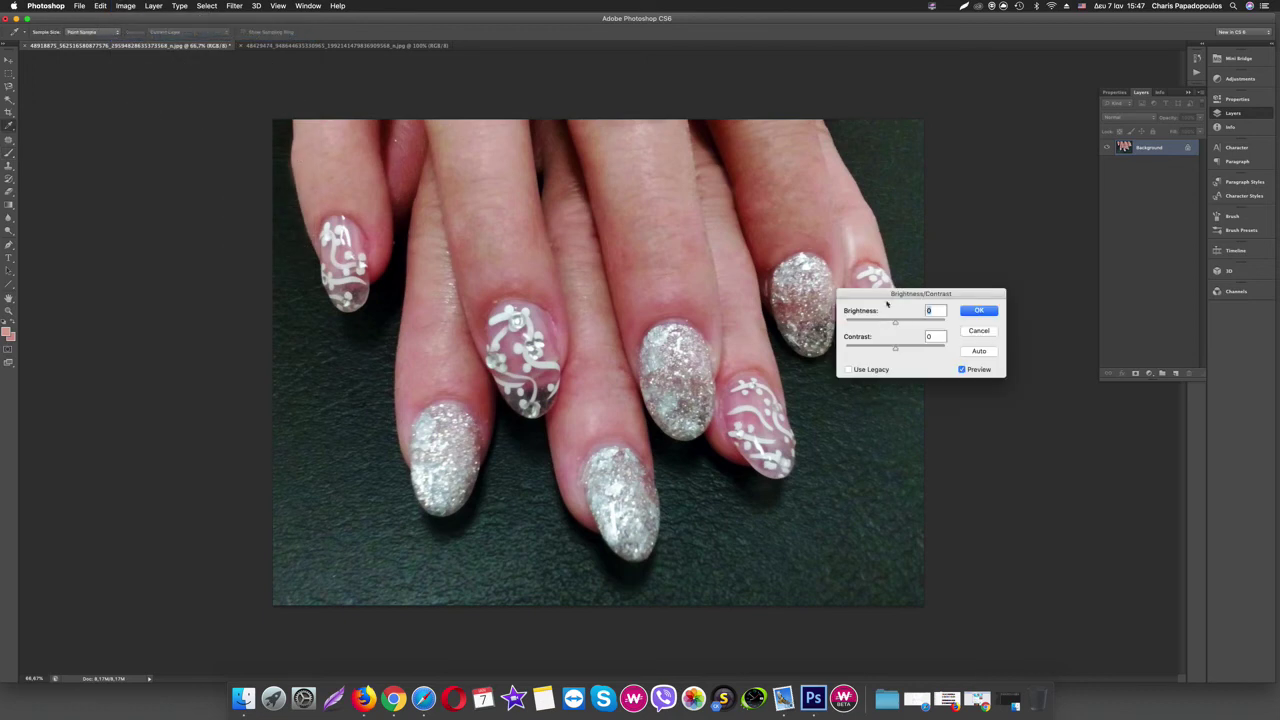
mouse_move(889, 295)
mouse_down()
mouse_move(957, 434)
mouse_move(969, 432)
mouse_up()
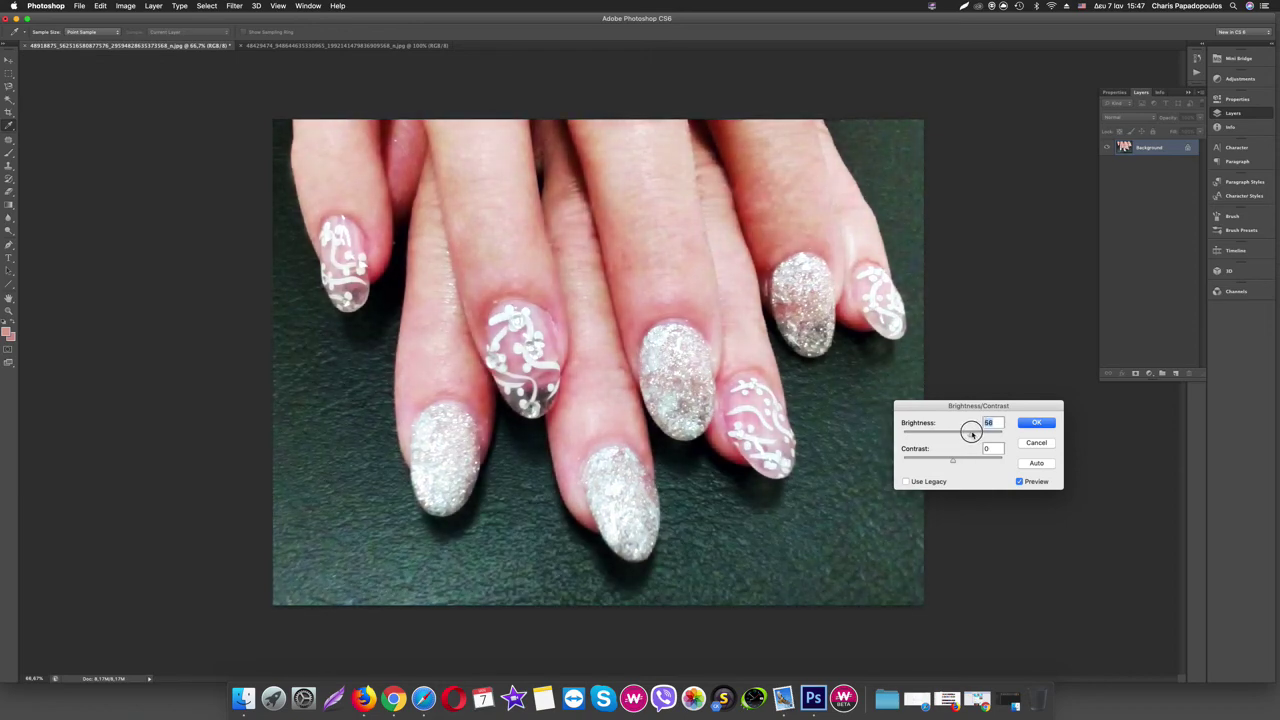
mouse_move(969, 432)
mouse_down()
mouse_move(972, 462)
mouse_move(921, 460)
mouse_move(938, 452)
mouse_up()
click(1046, 425)
key(b)
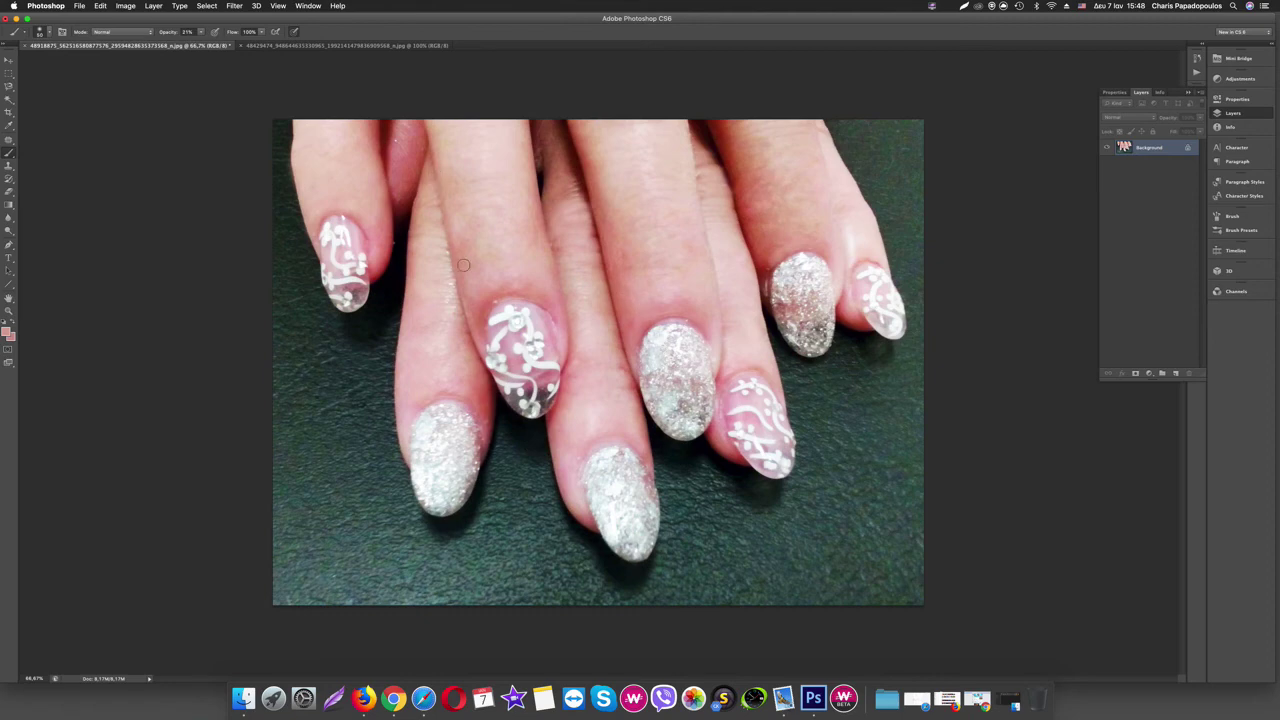
Close the other photo and save the retouched image as 1.jpg at JPEG quality 12 (Maximum)
click(280, 46)
click(240, 46)
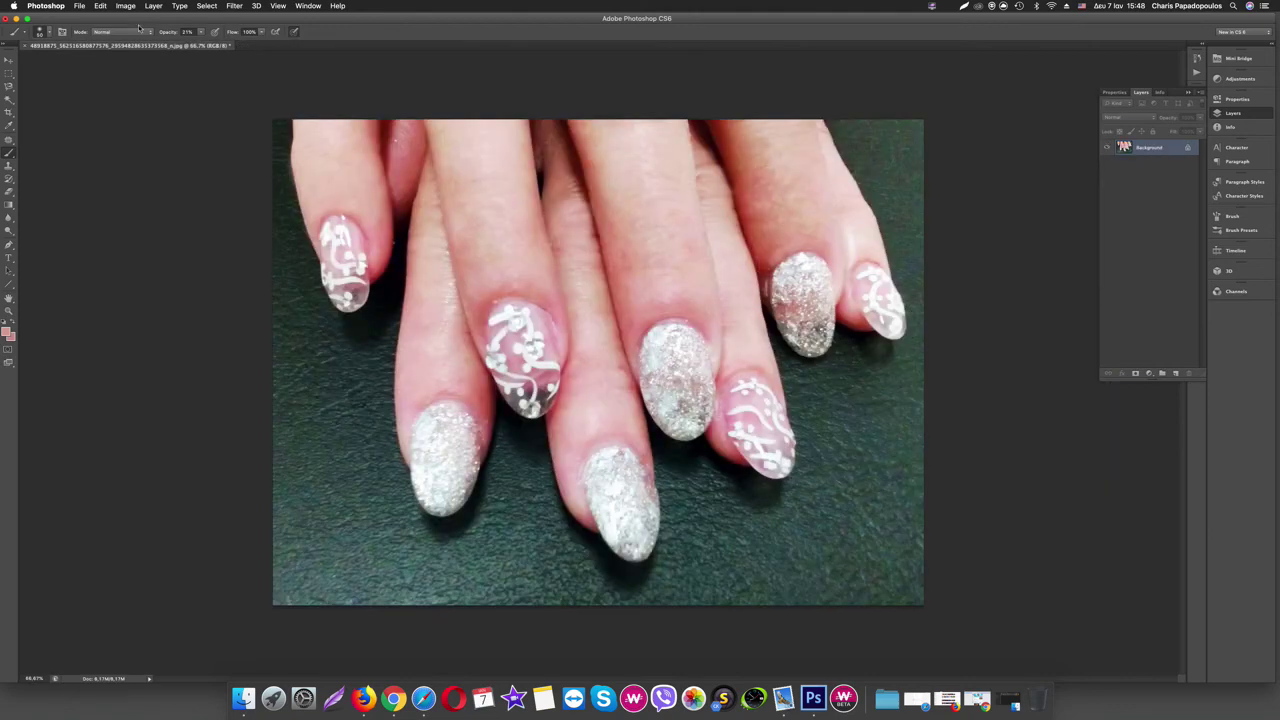
click(80, 6)
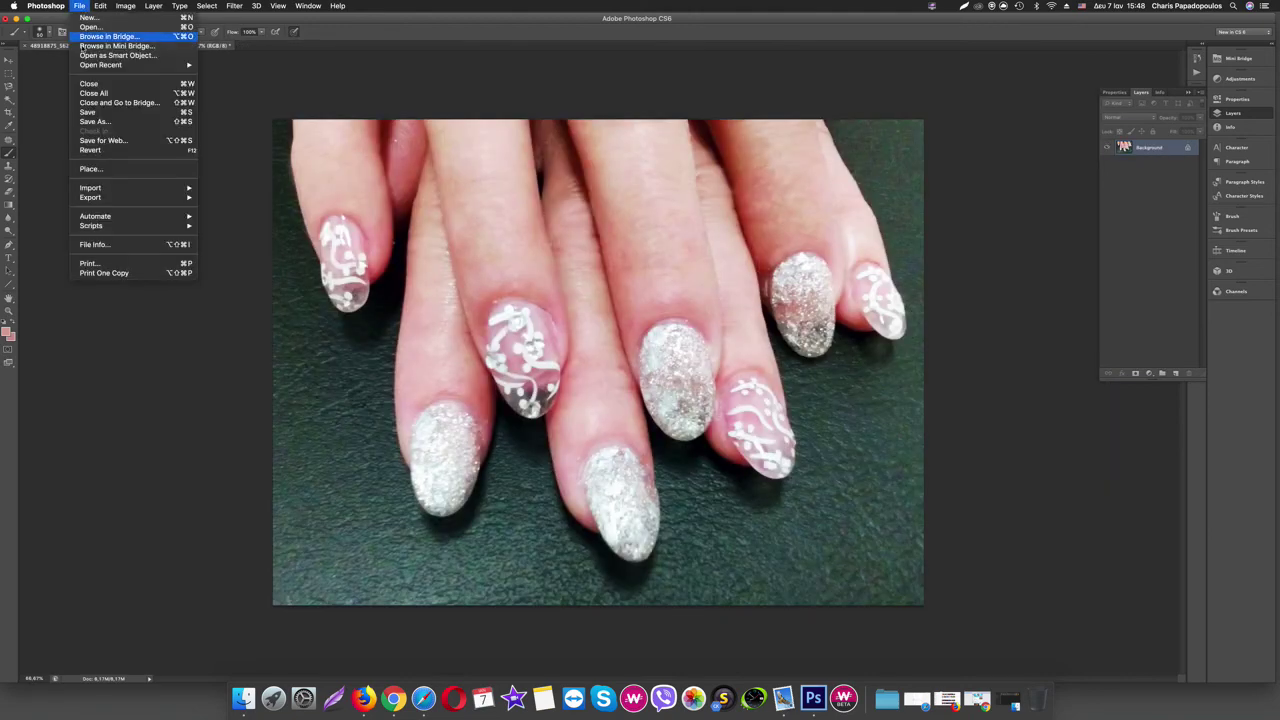
click(95, 121)
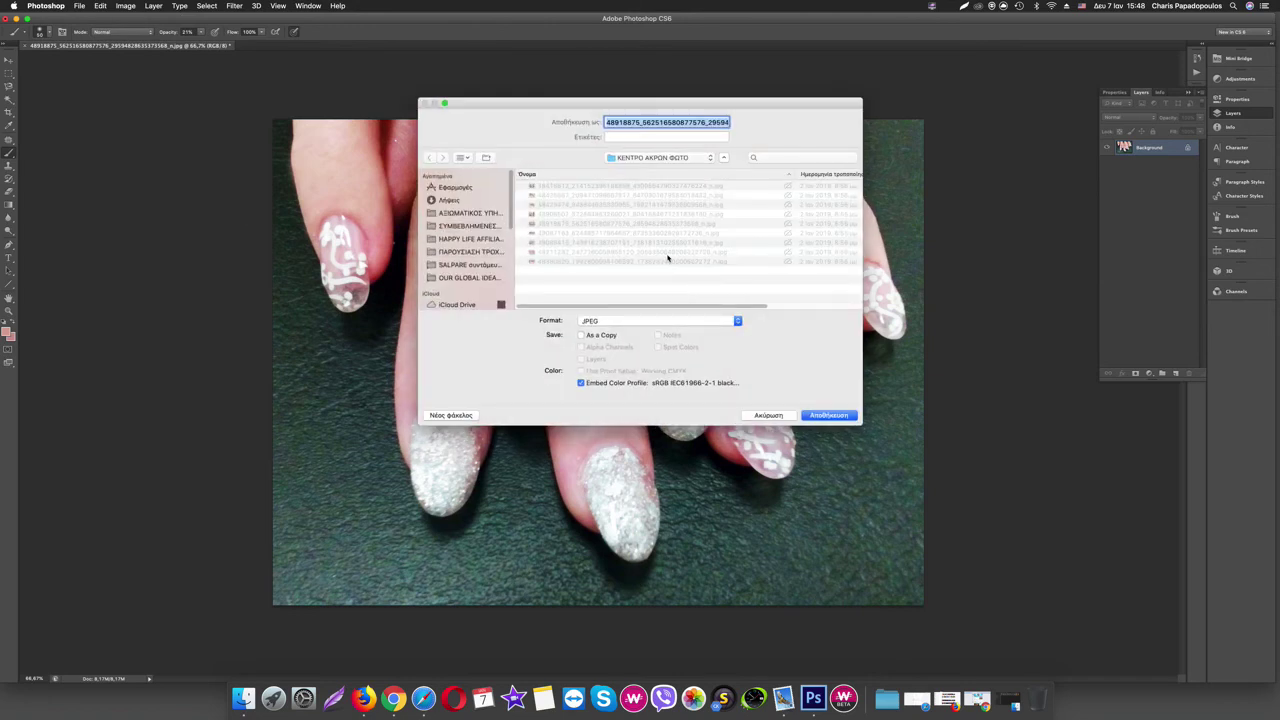
text(1.jpg)
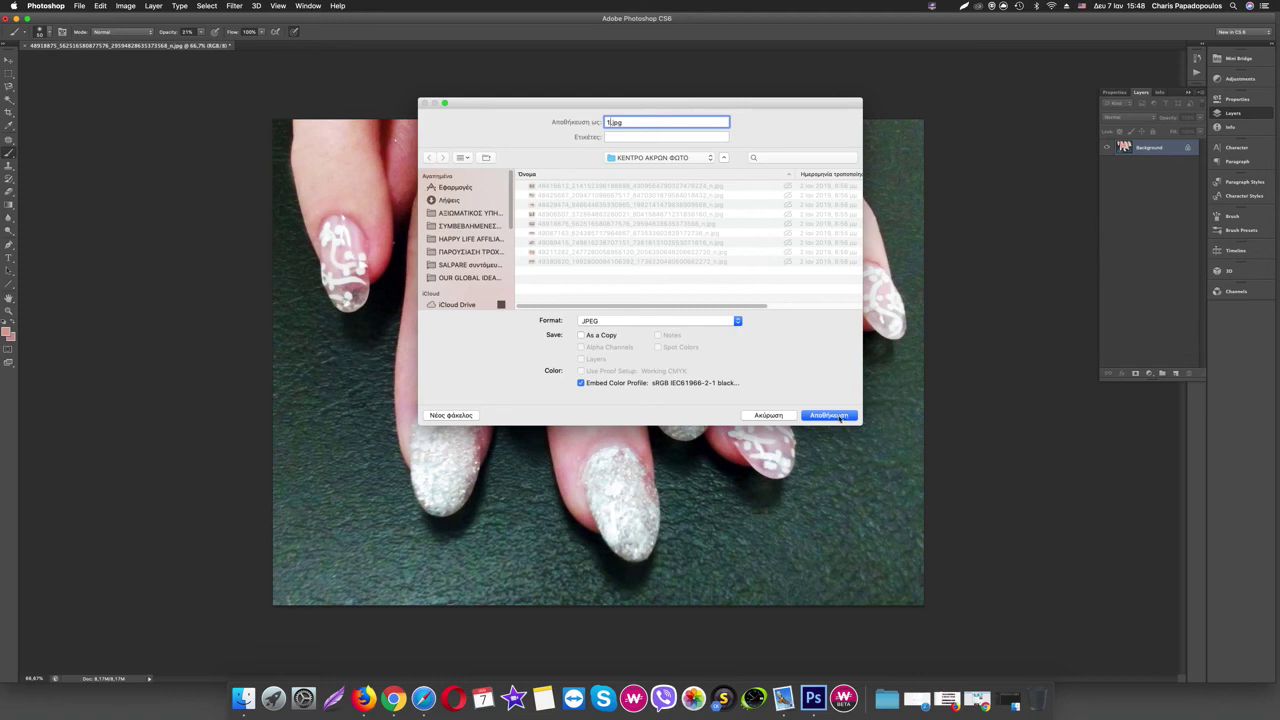
click(838, 416)
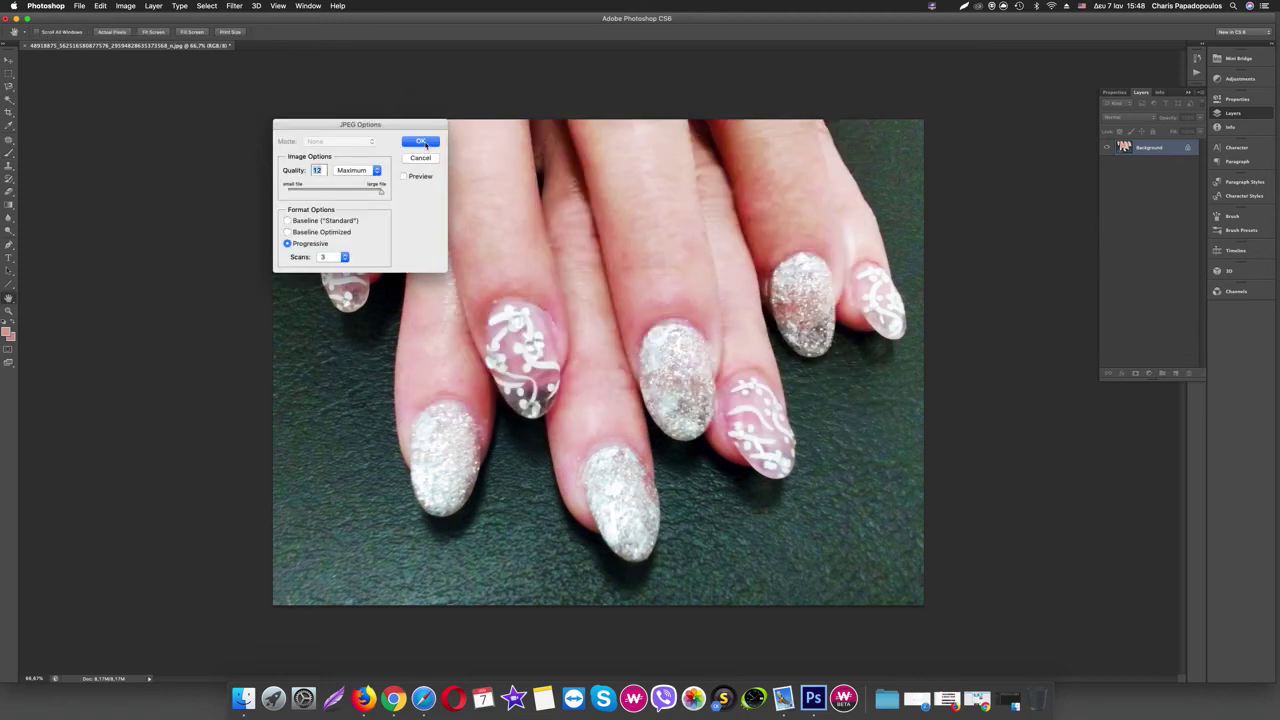
click(421, 142)
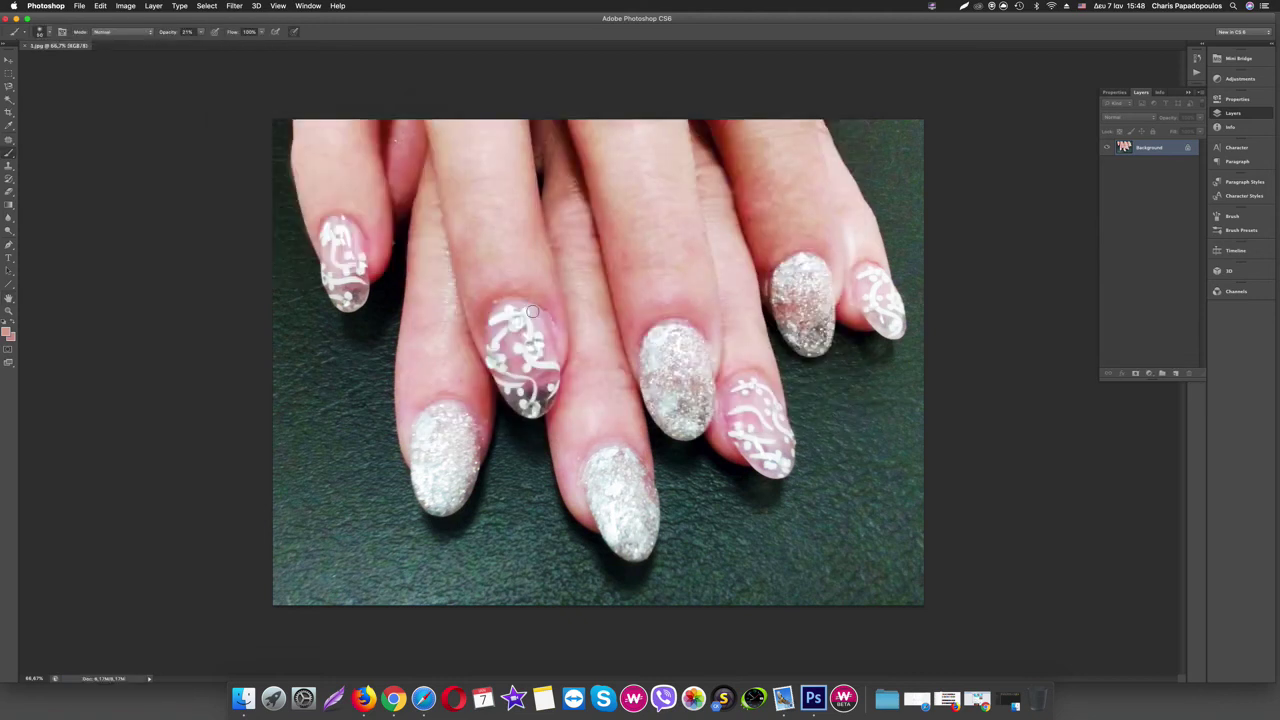
click(78, 8)
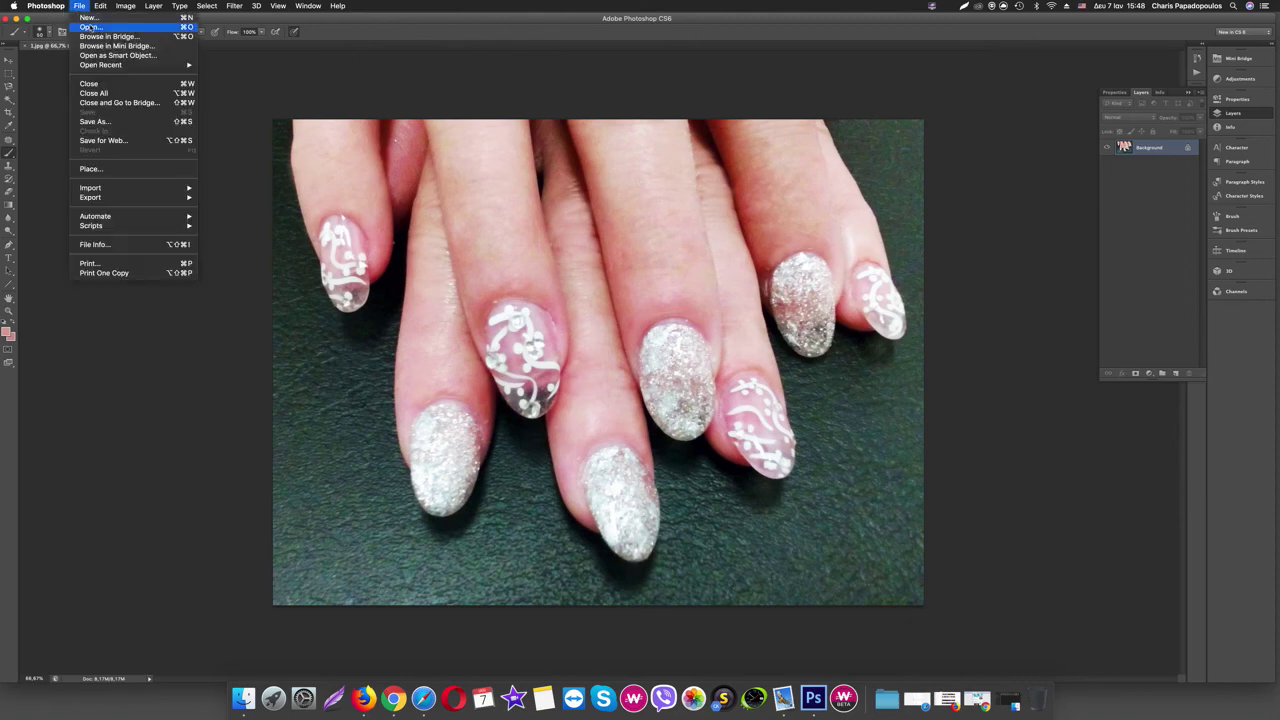
Open the original nail photo at 50% zoom as a second document beside 1.jpg
click(88, 27)
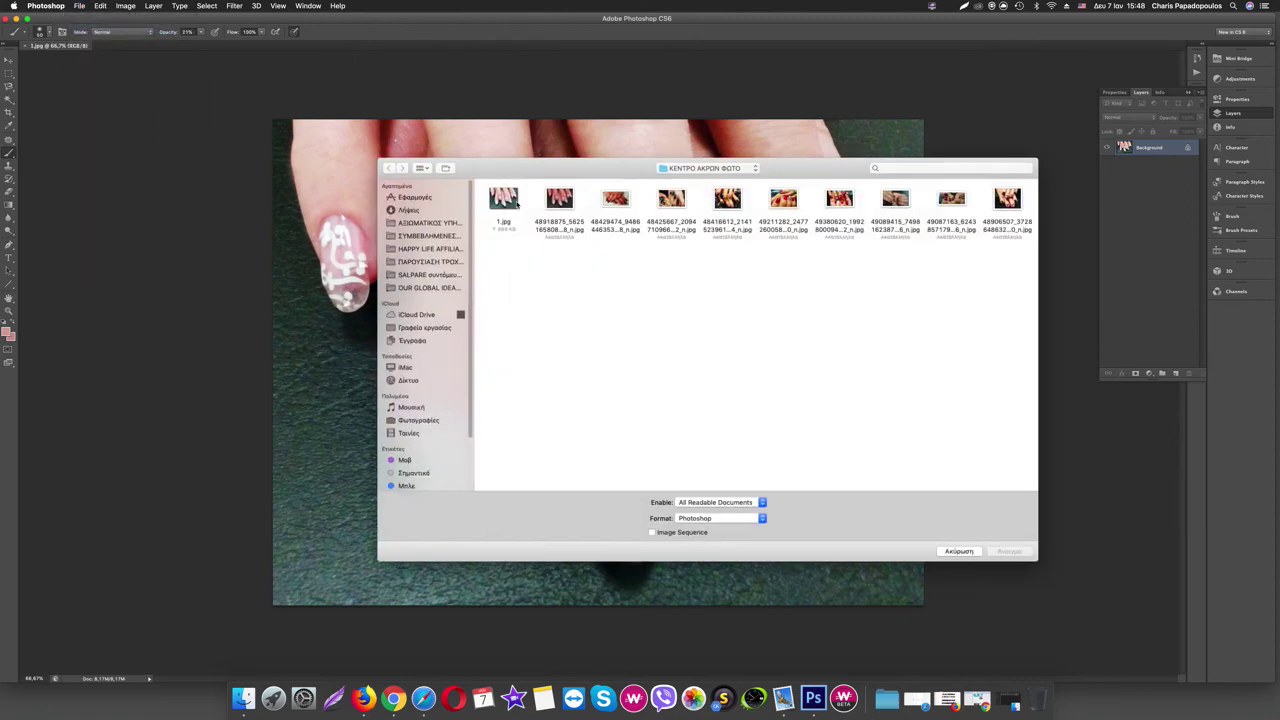
click(560, 200)
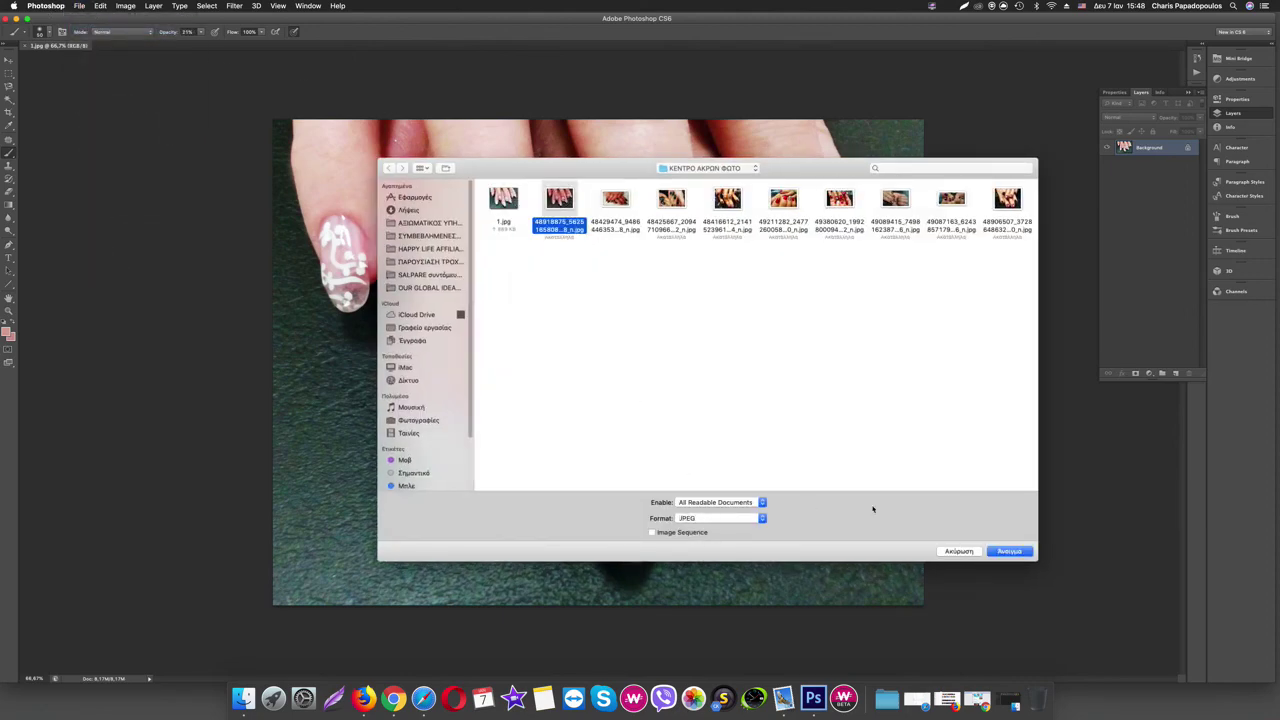
click(1009, 551)
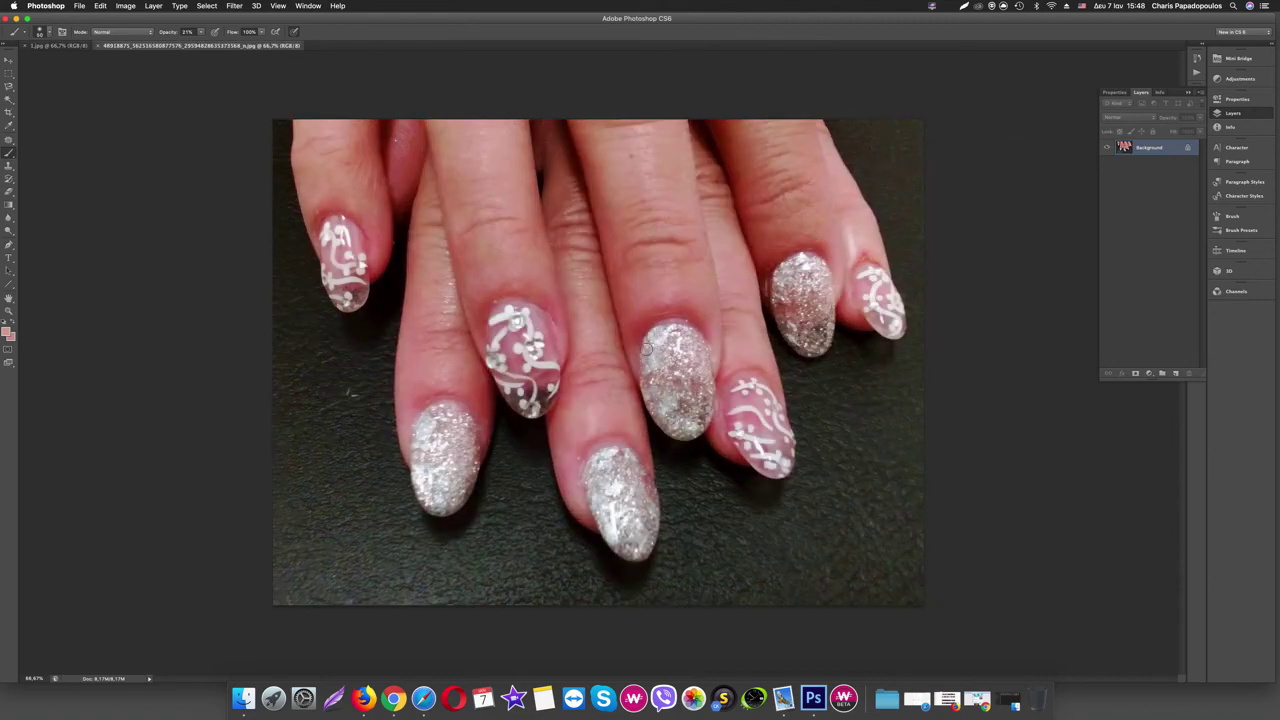
key(super+minus)
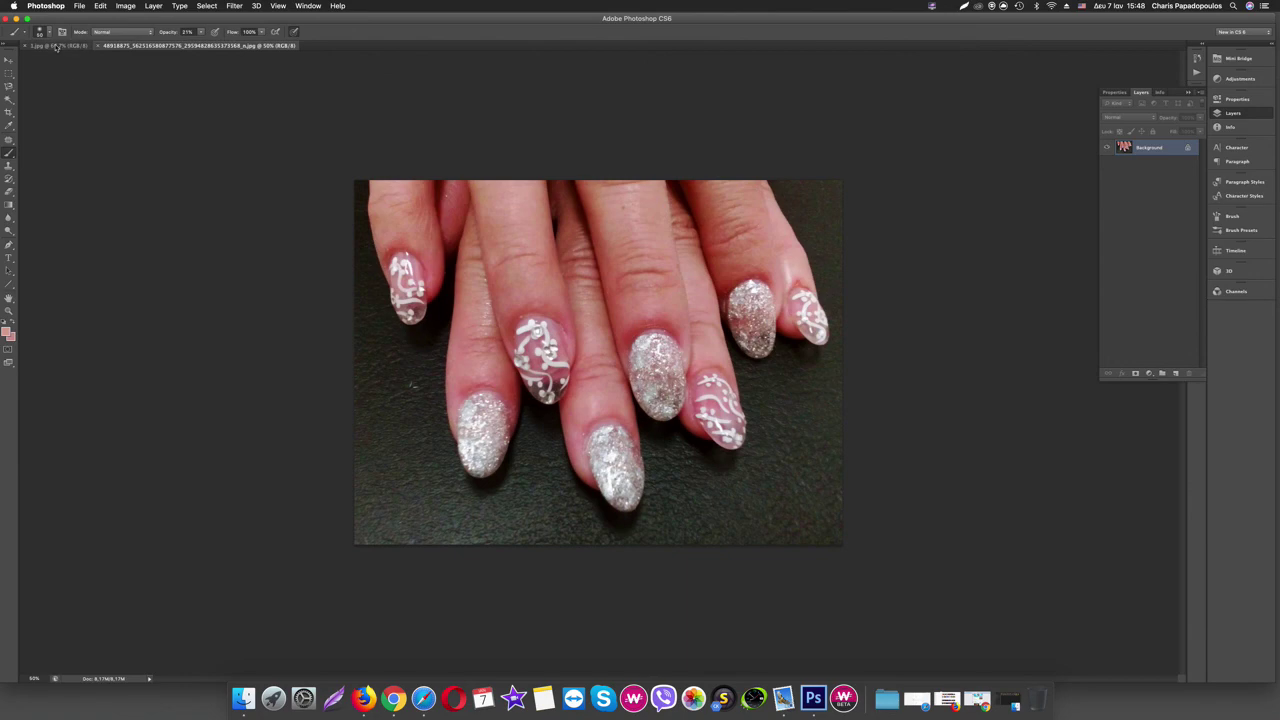
key(super+plus)
key(super+minus)
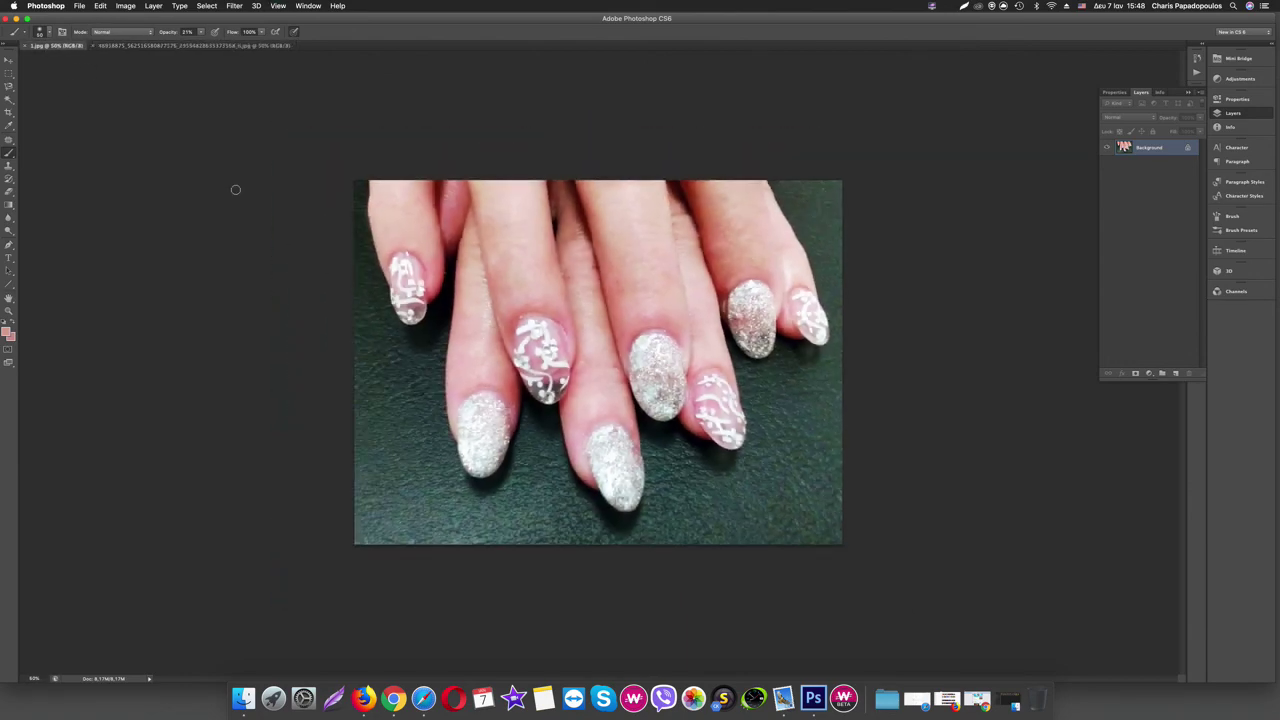
click(197, 46)
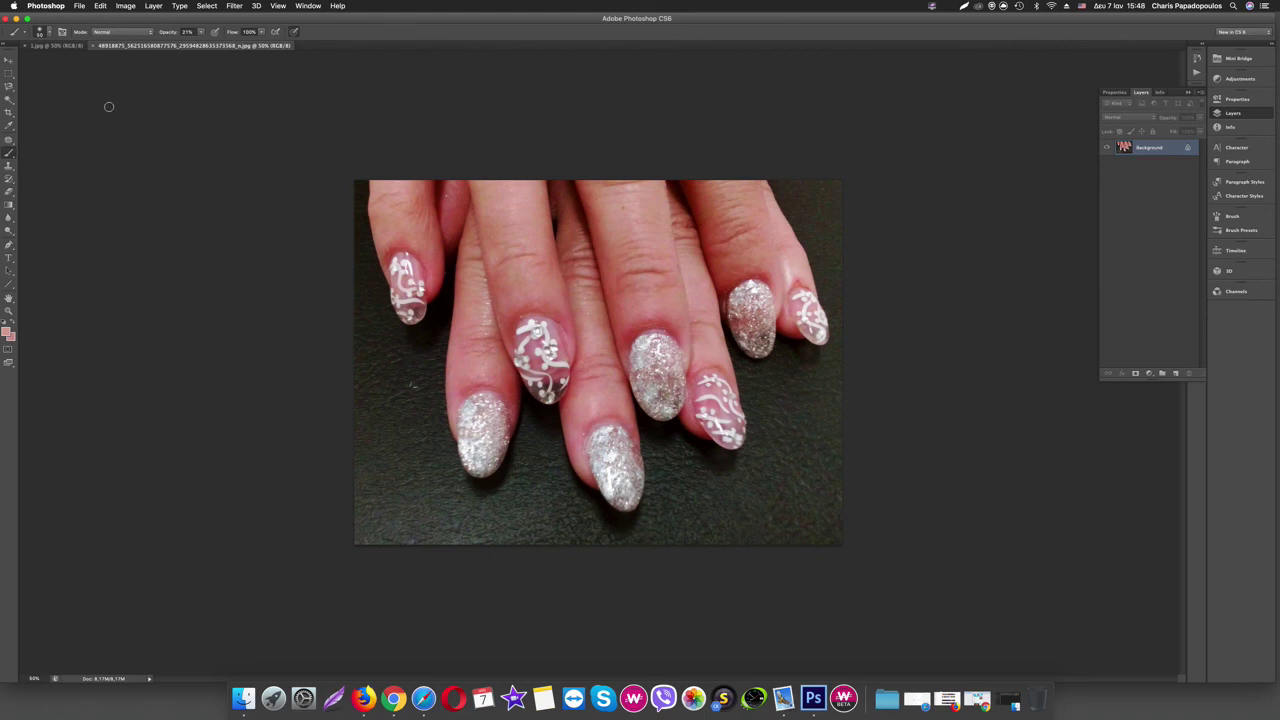
Bring 1.jpg forward to compare with the original, then switch to Finder
click(59, 47)
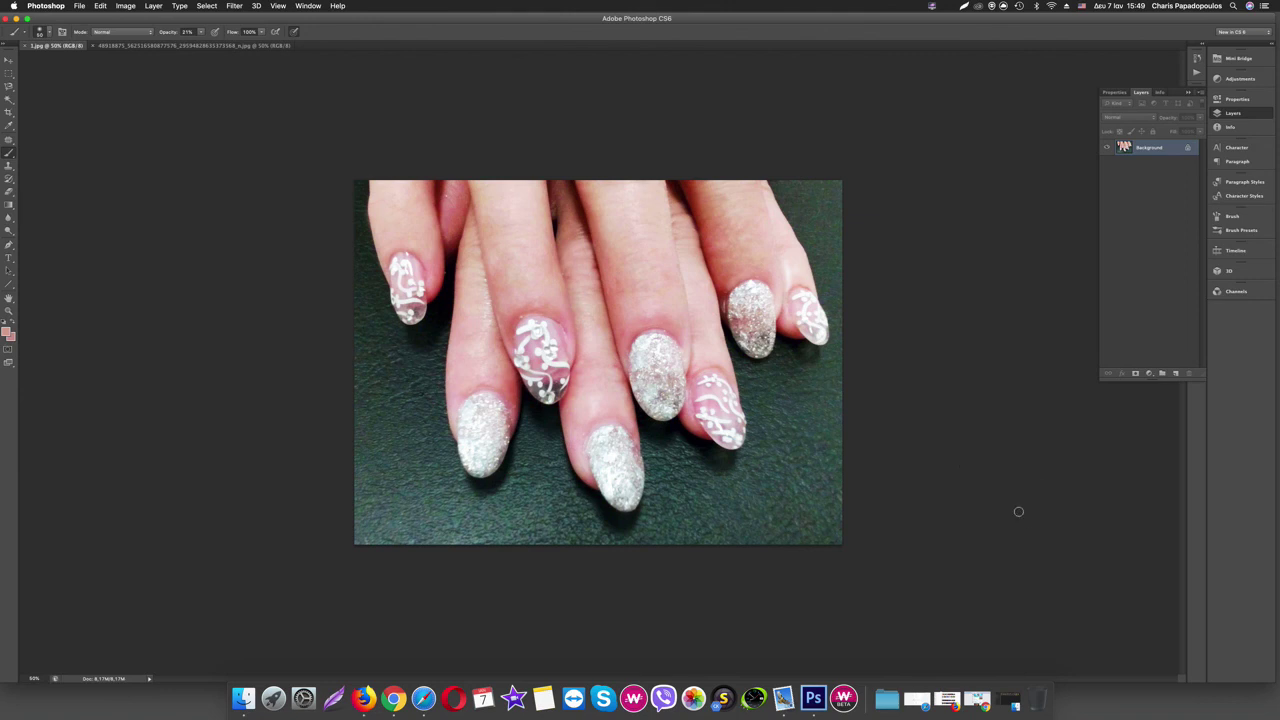
click(1122, 700)
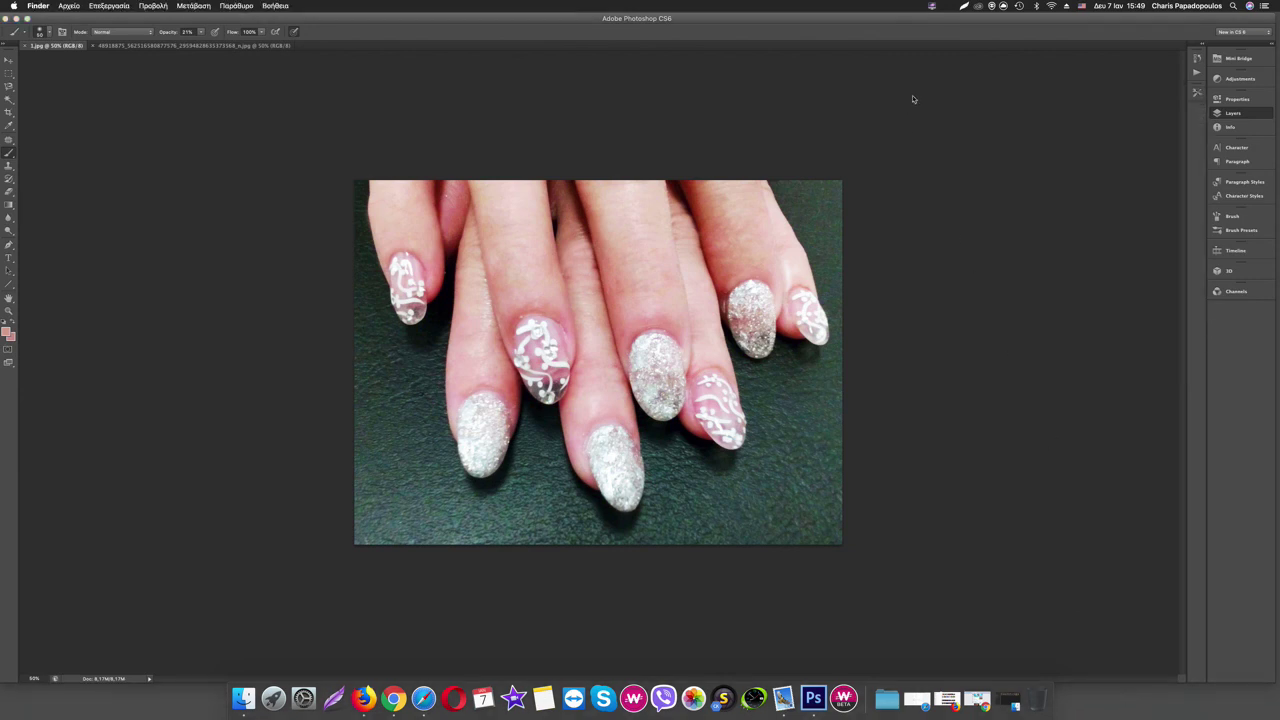